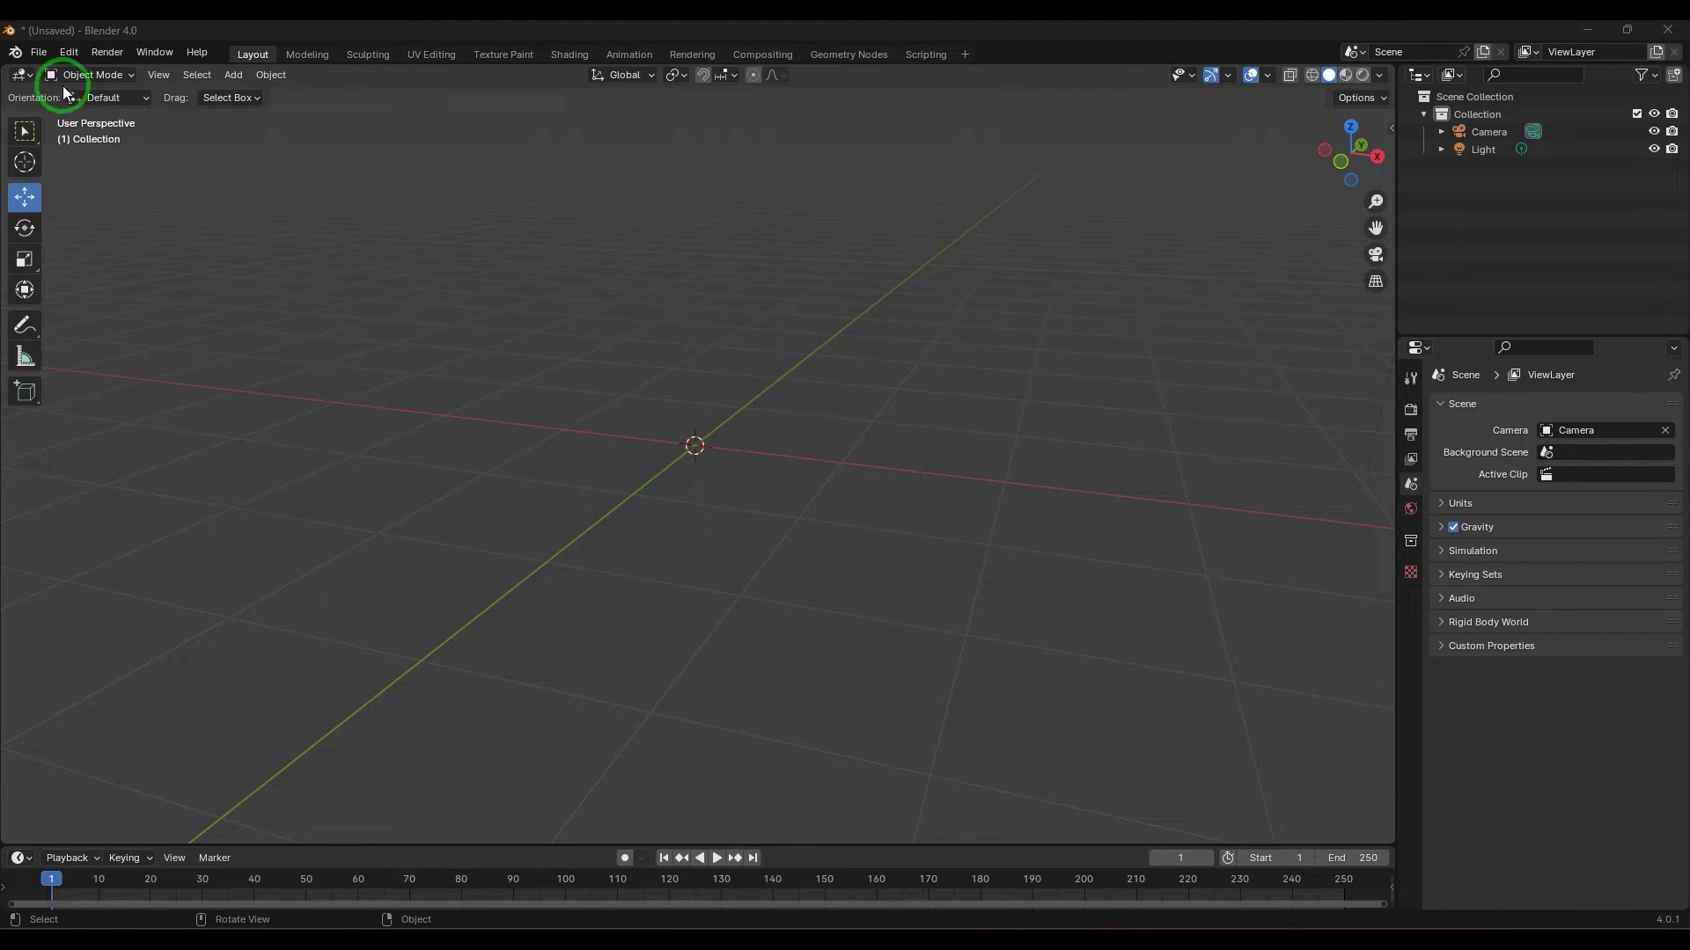
Start a new General scene without saving the current file.
click(39, 52)
mouse_move(50, 81)
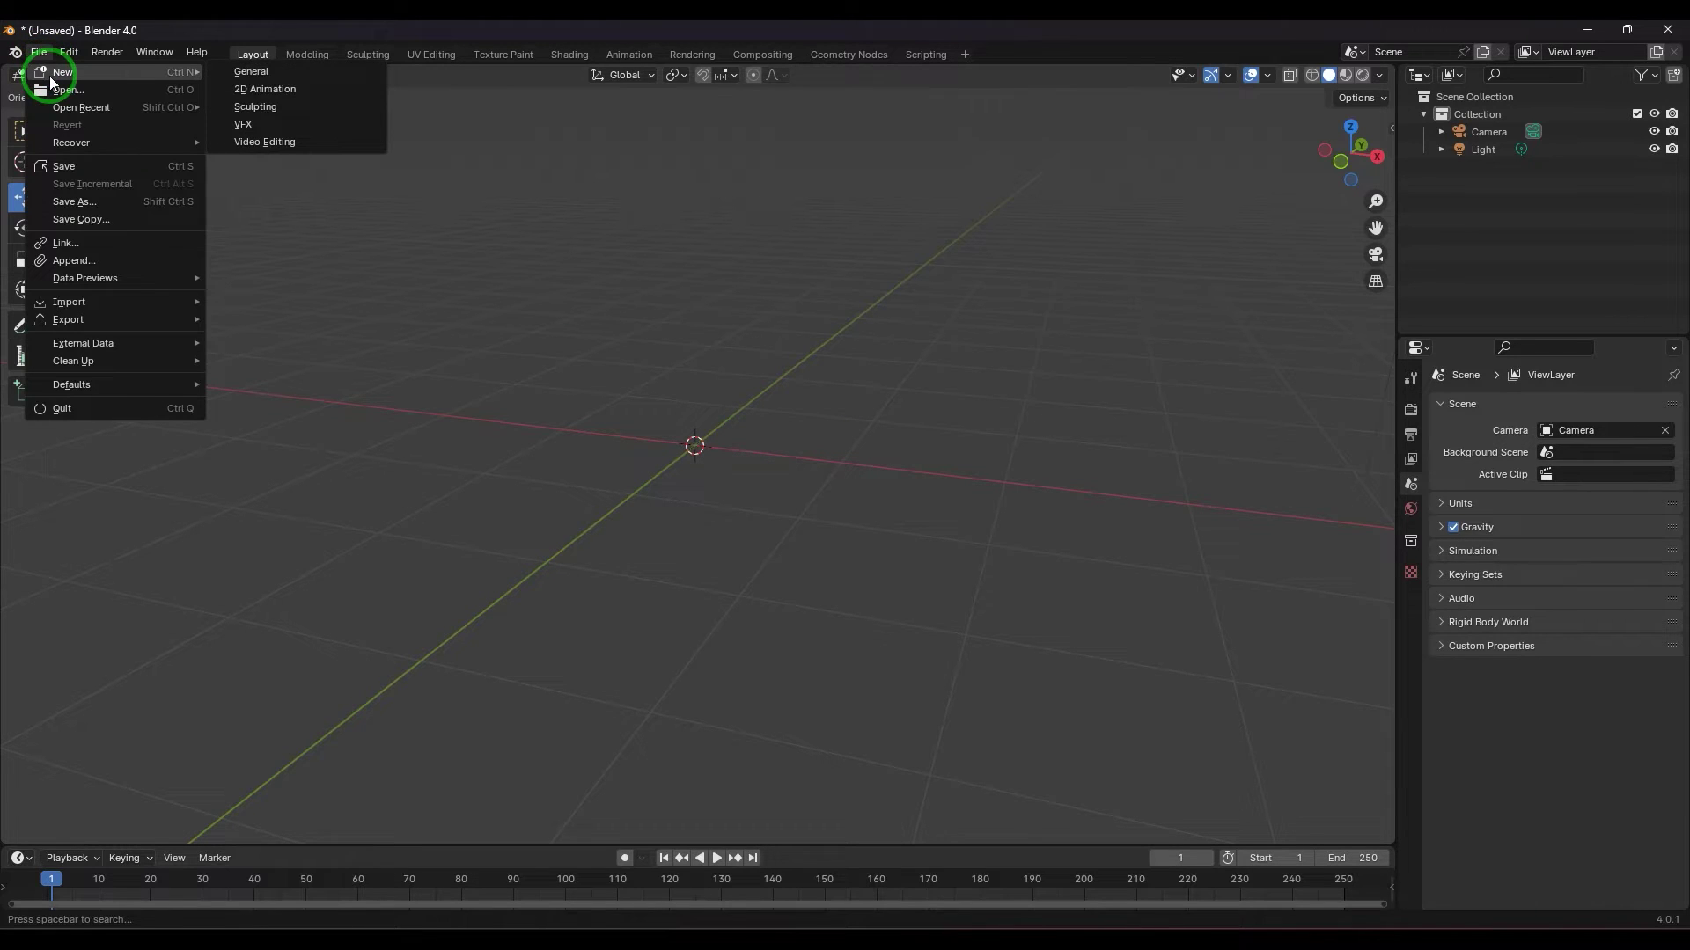
click(261, 76)
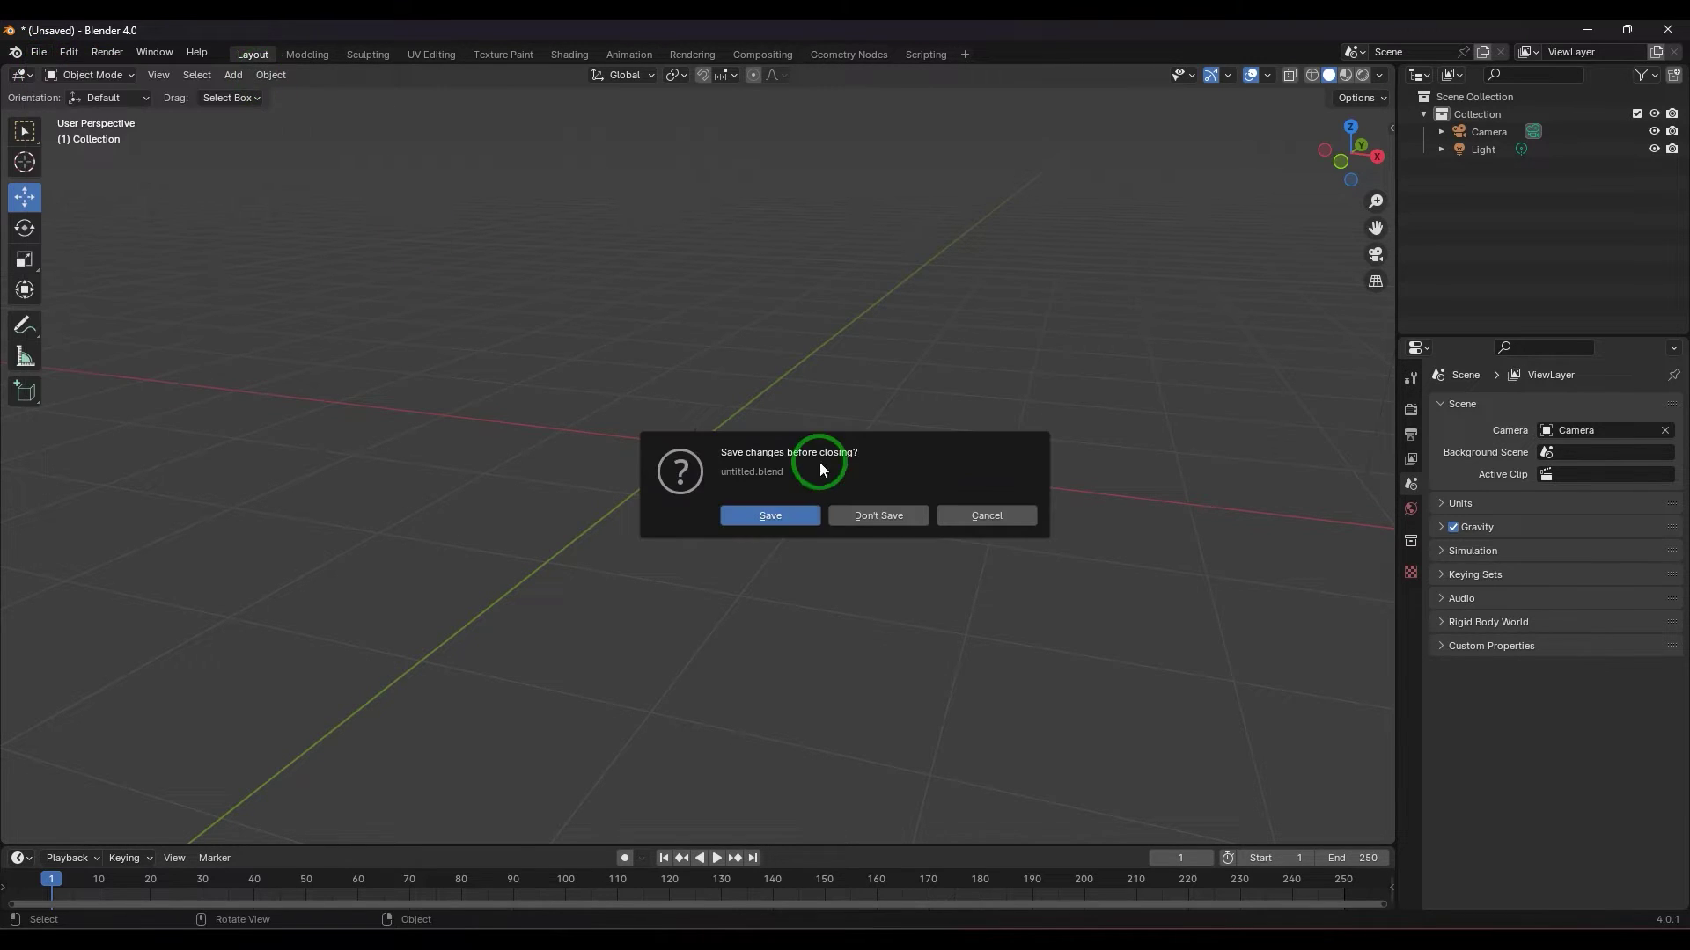
click(855, 521)
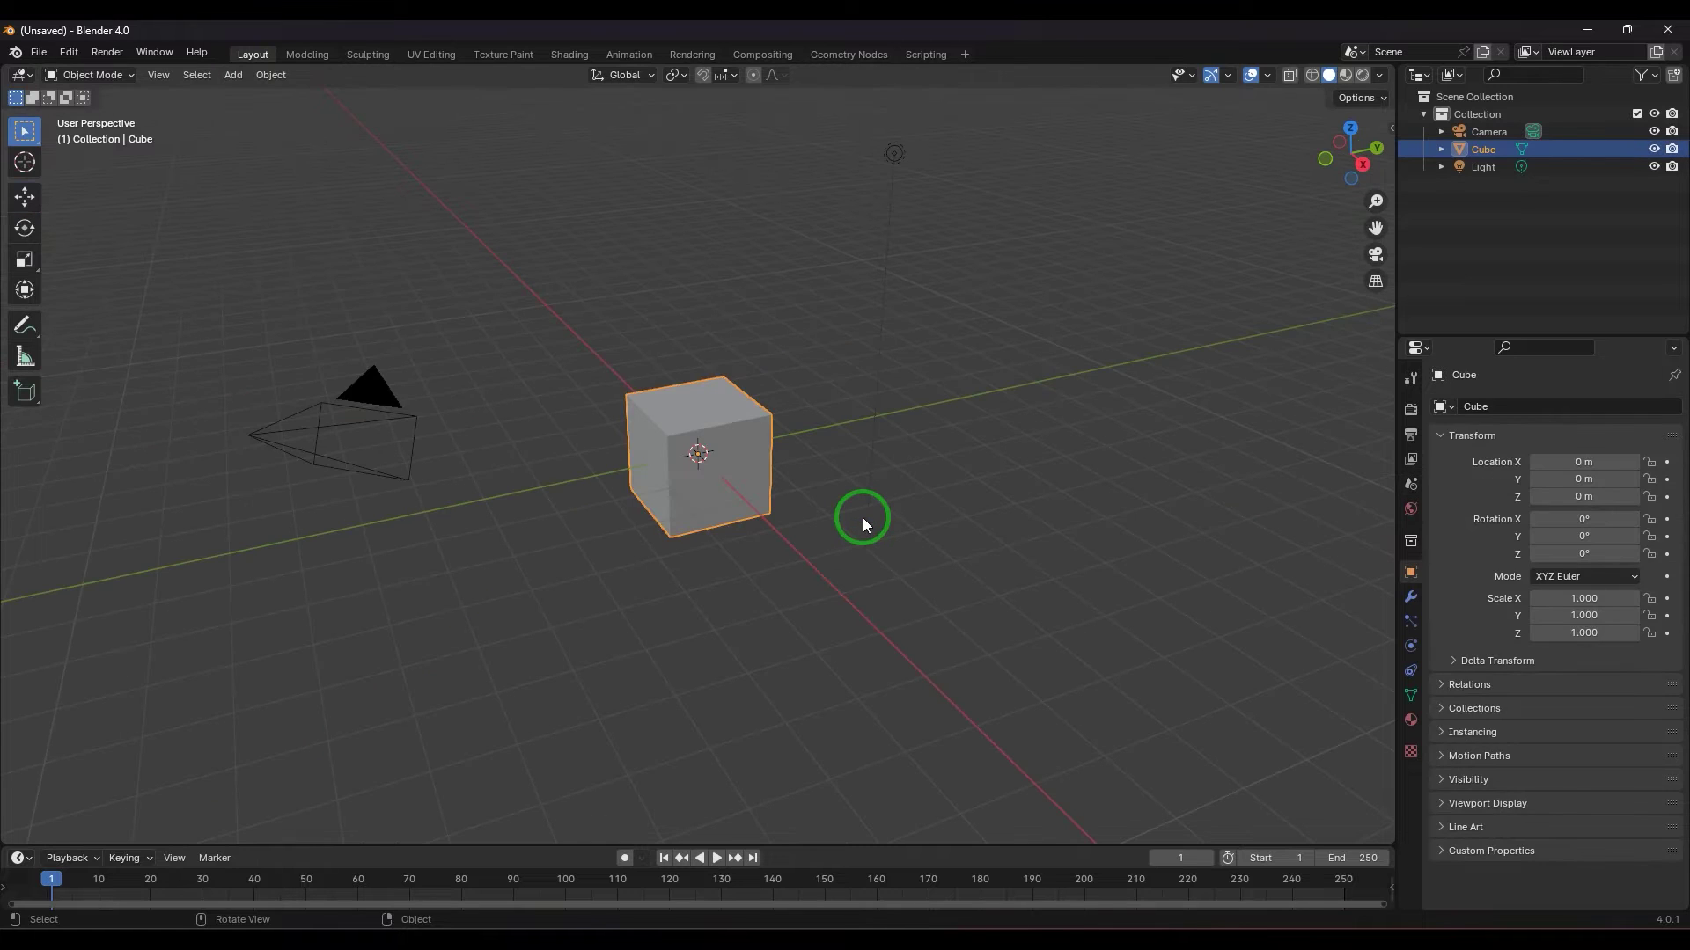
Select the default cube and delete it.
click(706, 503)
click(678, 526)
key(Delete)
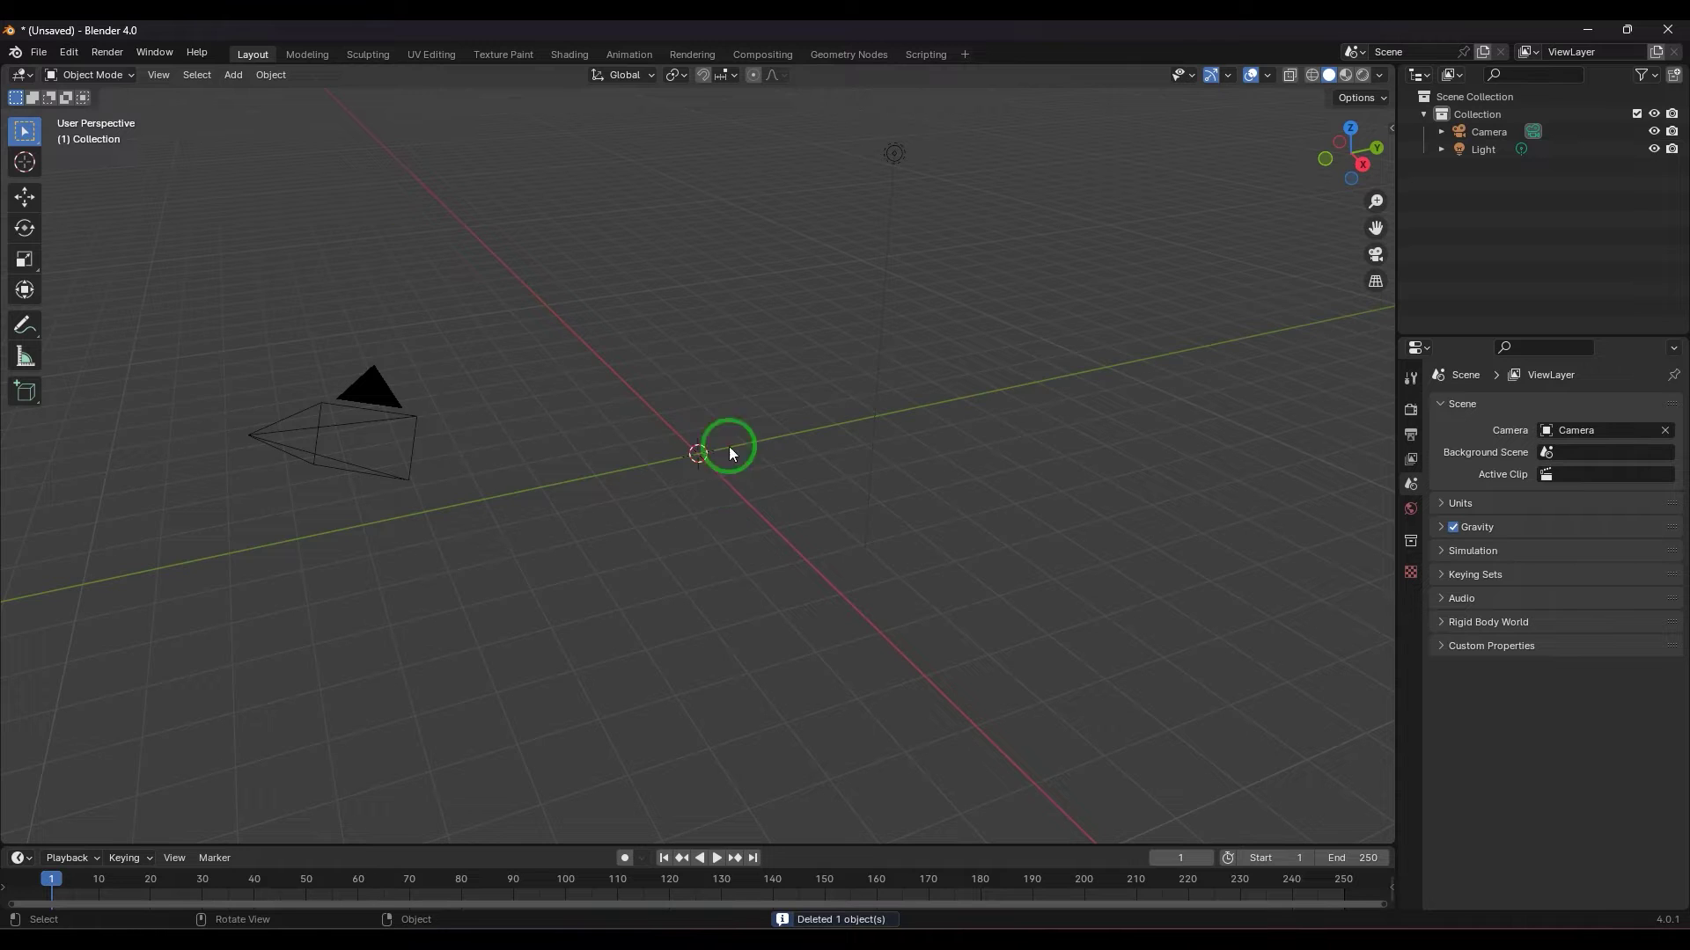
click(236, 77)
mouse_move(255, 95)
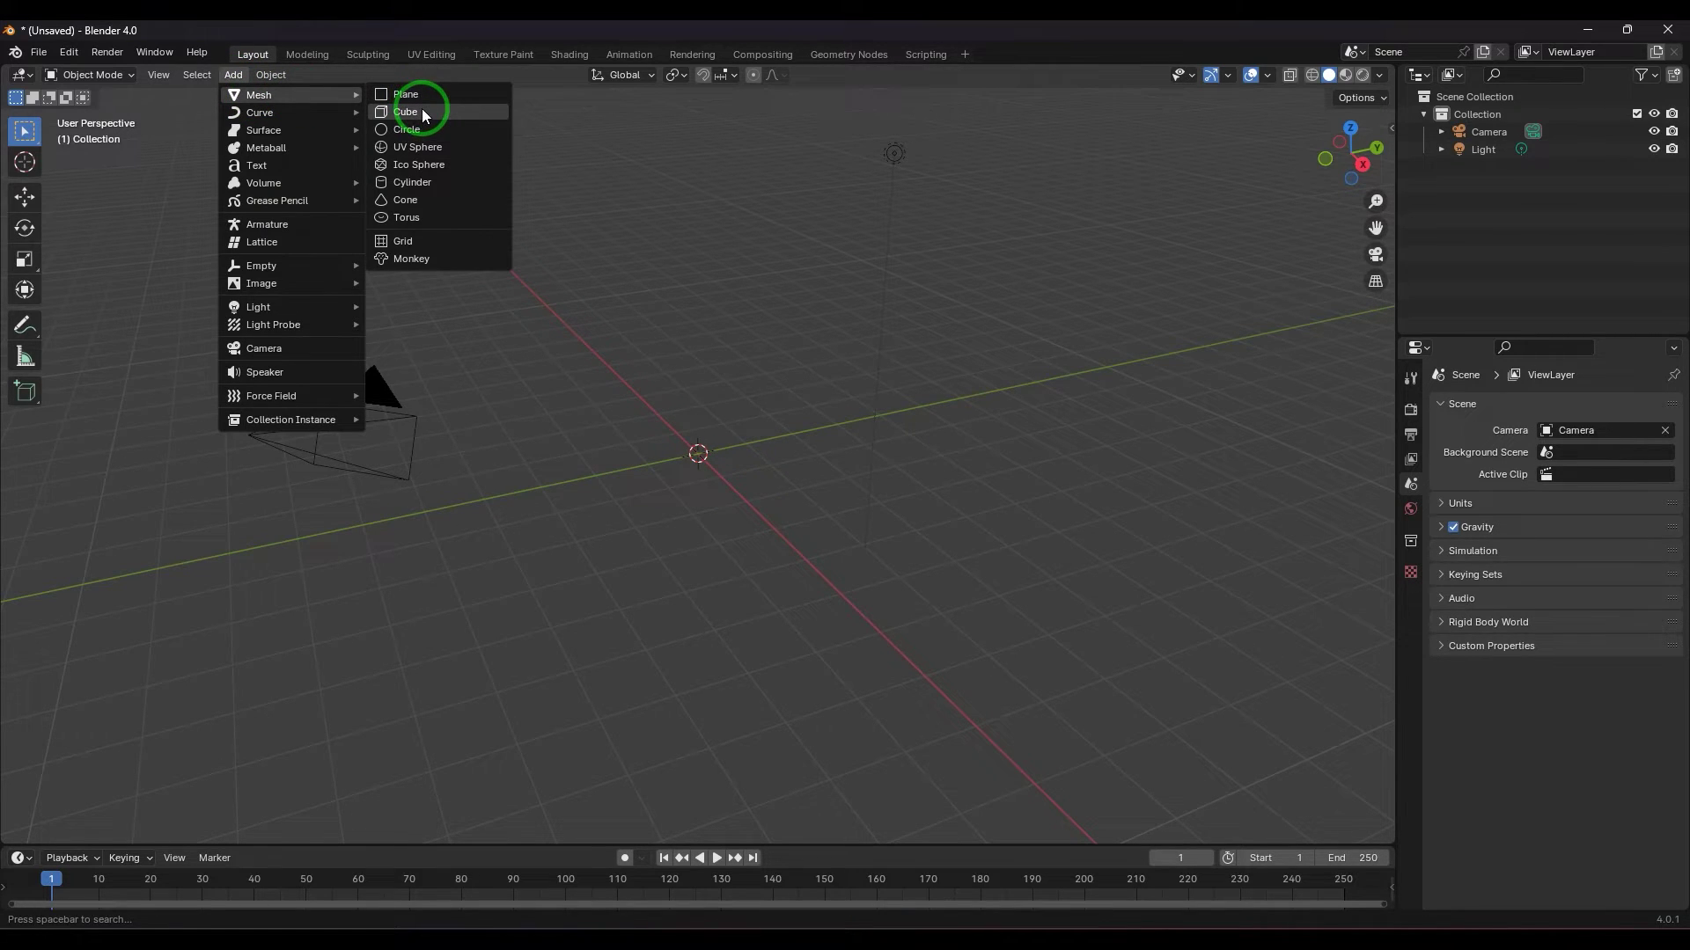
Add a new cube at the origin and orbit the view around it.
click(422, 113)
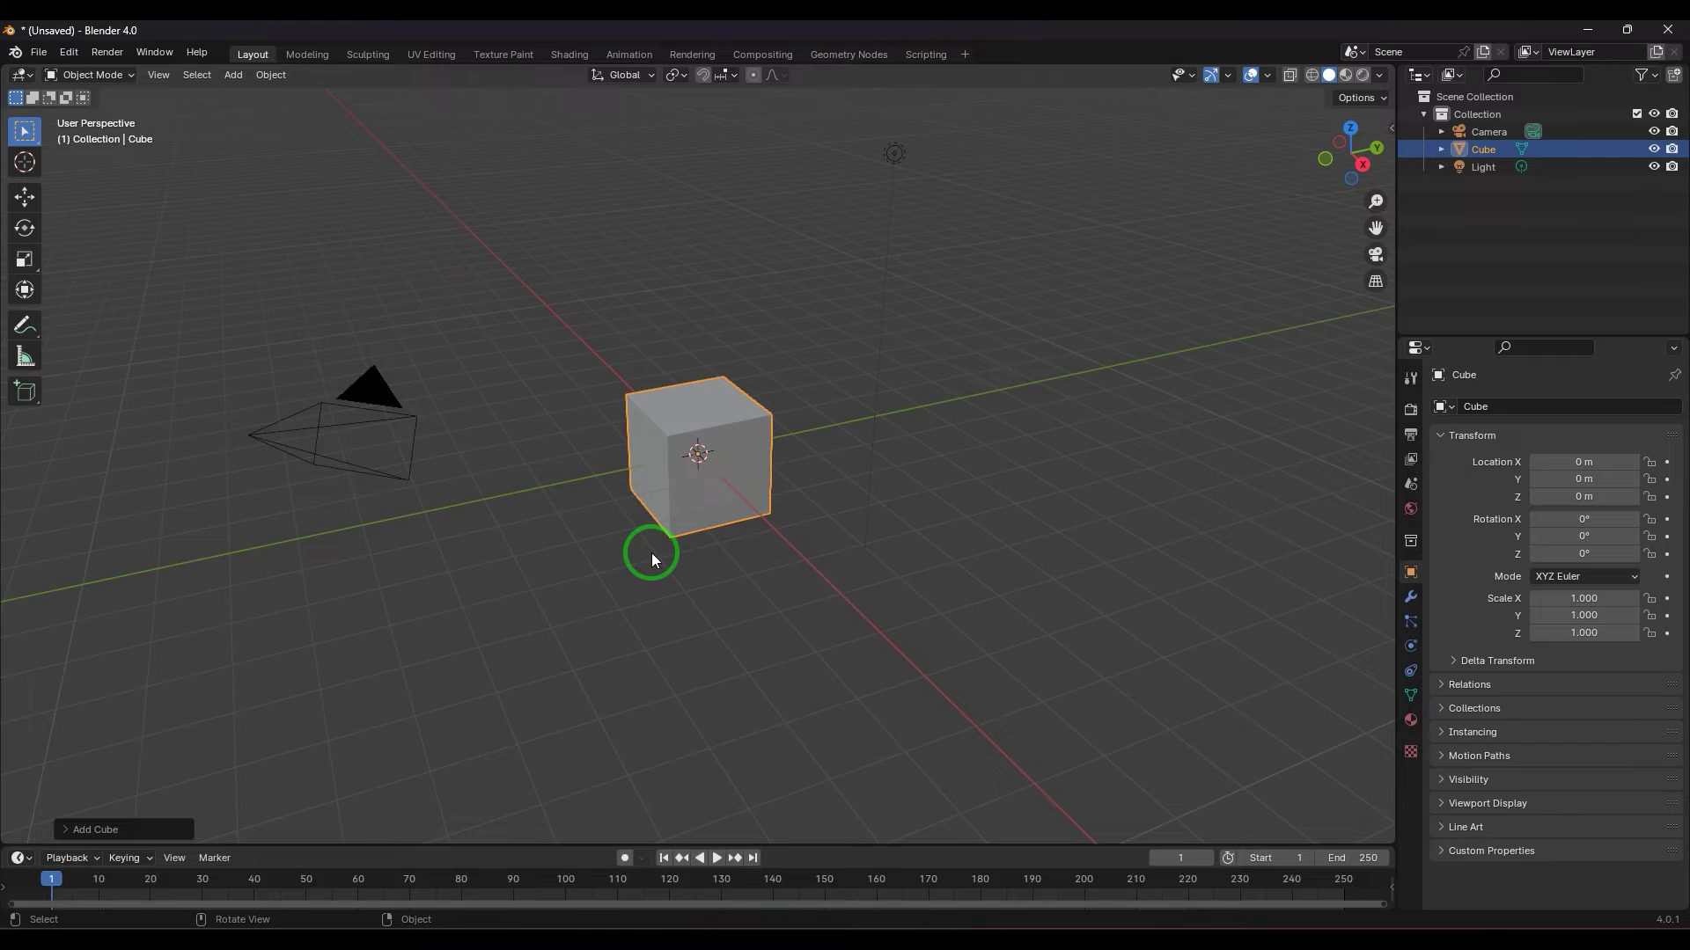
middle_drag(615, 640, 647, 598)
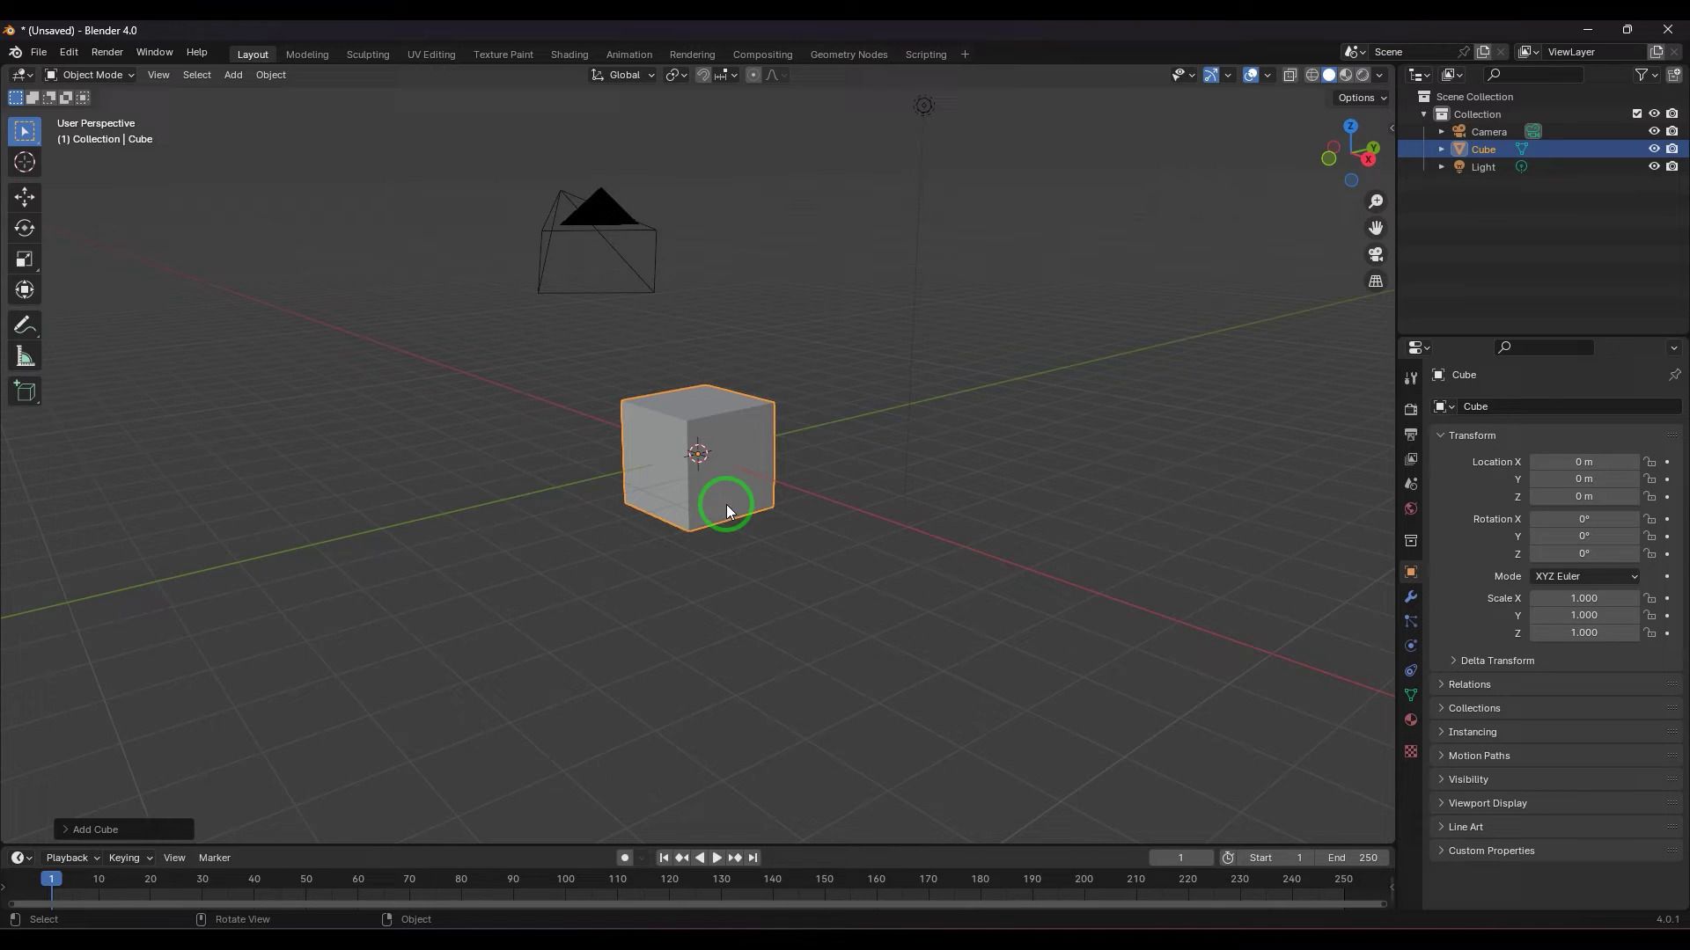
middle_drag(744, 537, 871, 552)
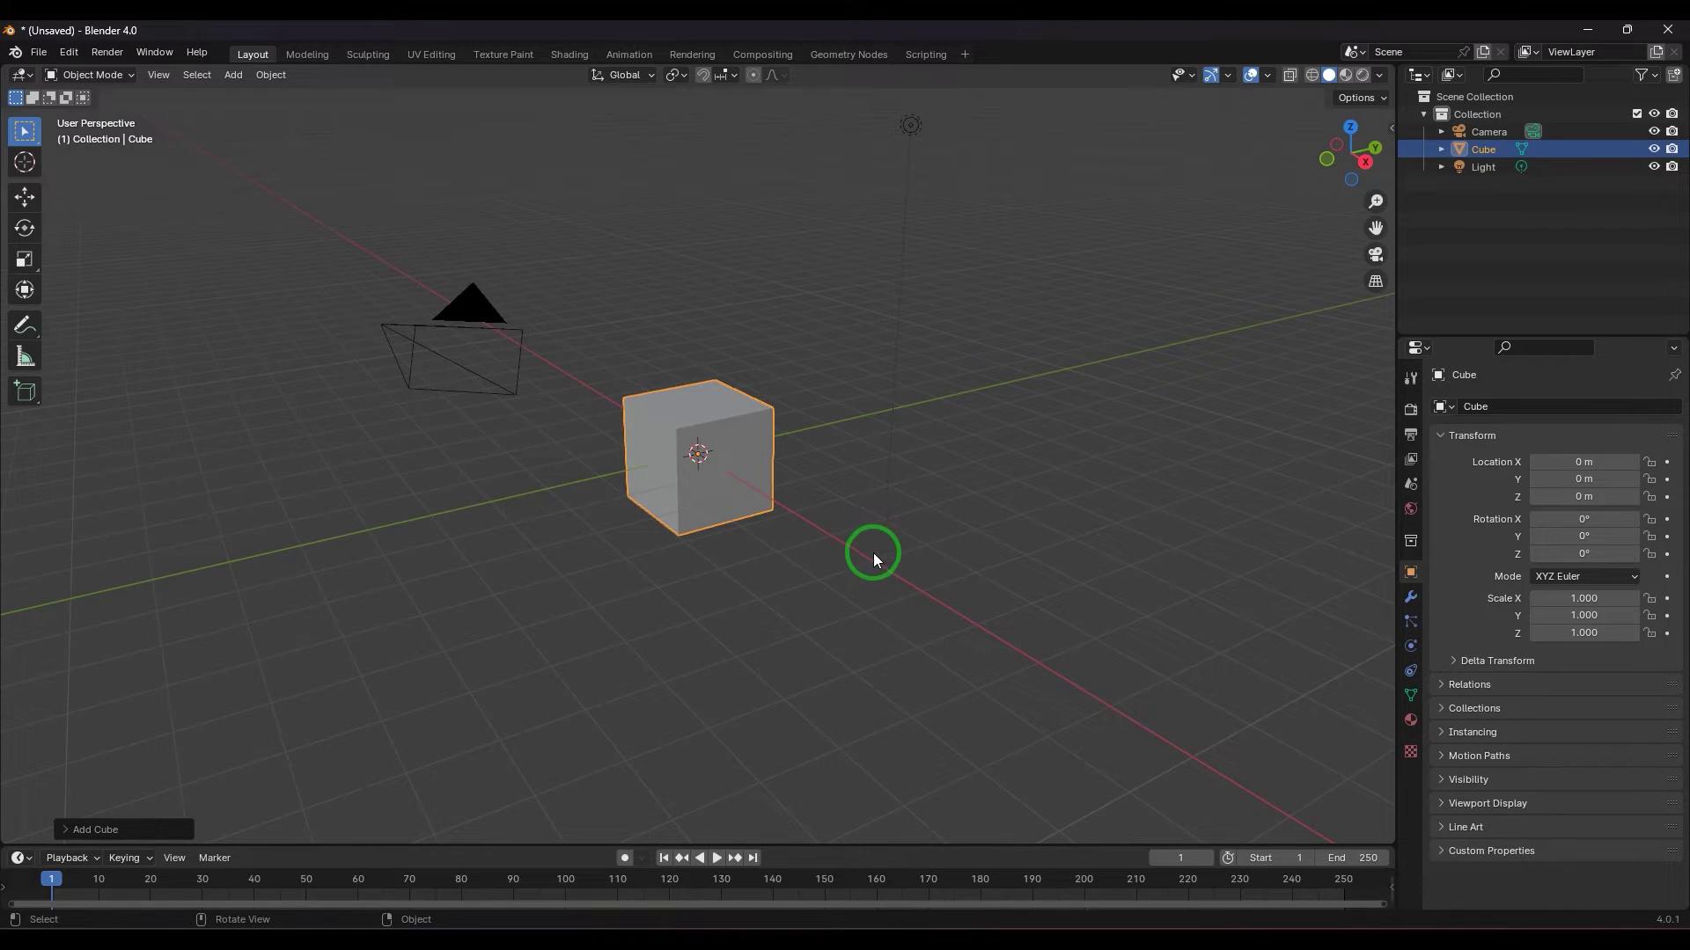
Snap to the Right and then the Top view with the gizmo, then drag back into perspective.
click(1364, 164)
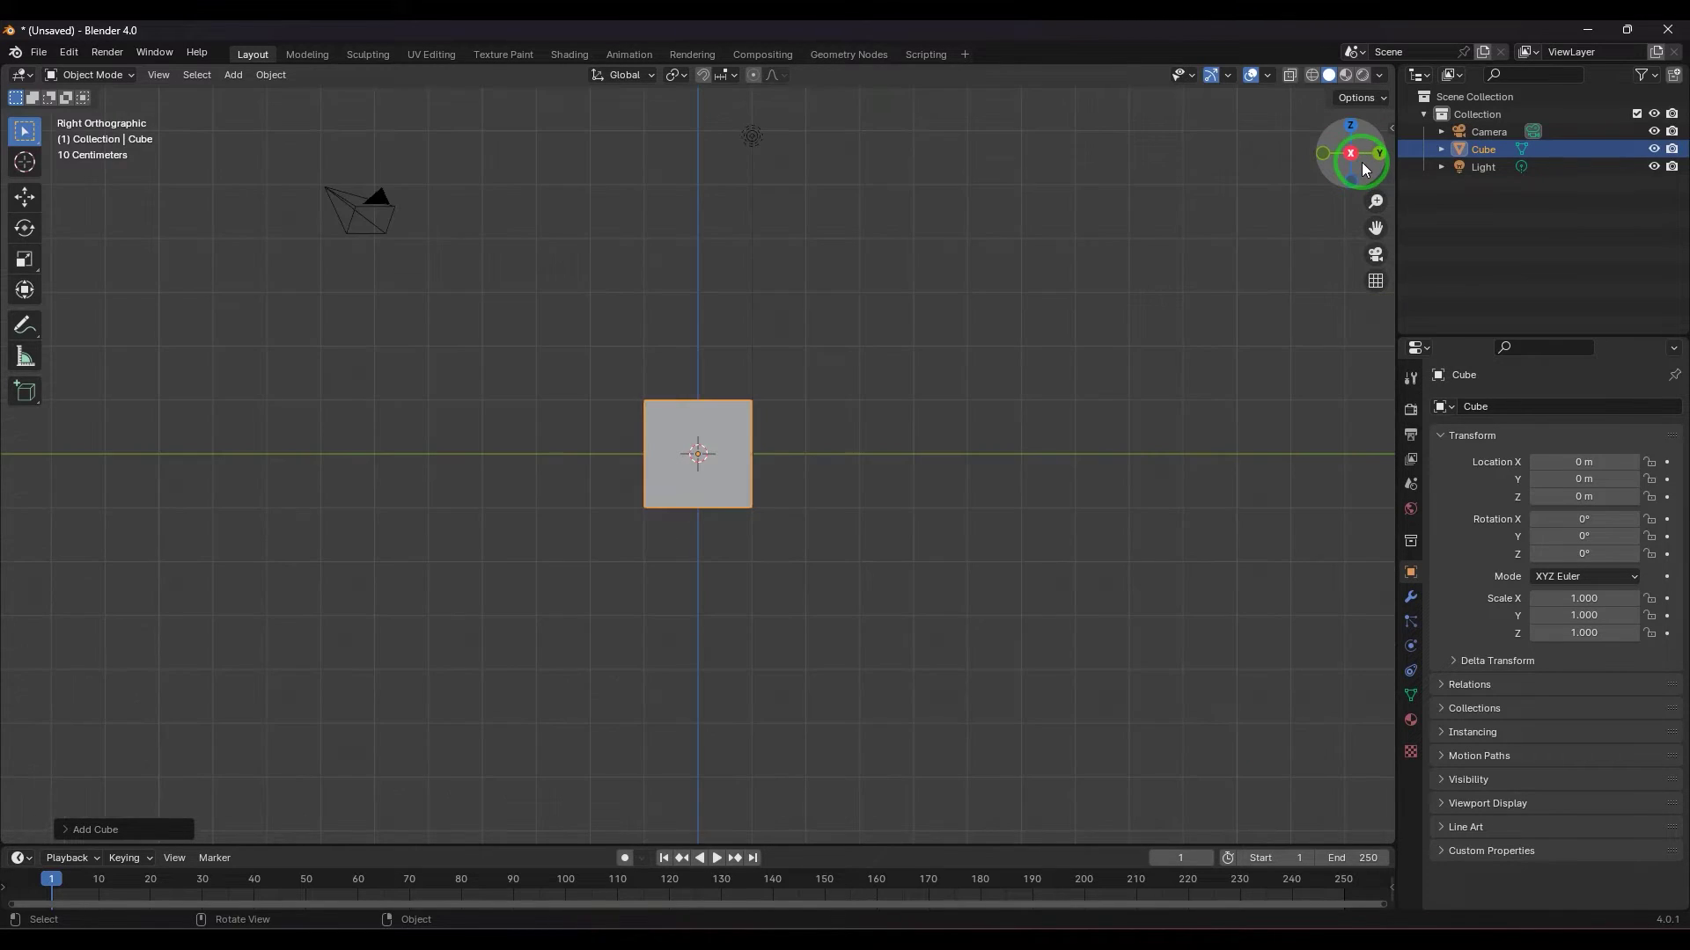
click(1349, 125)
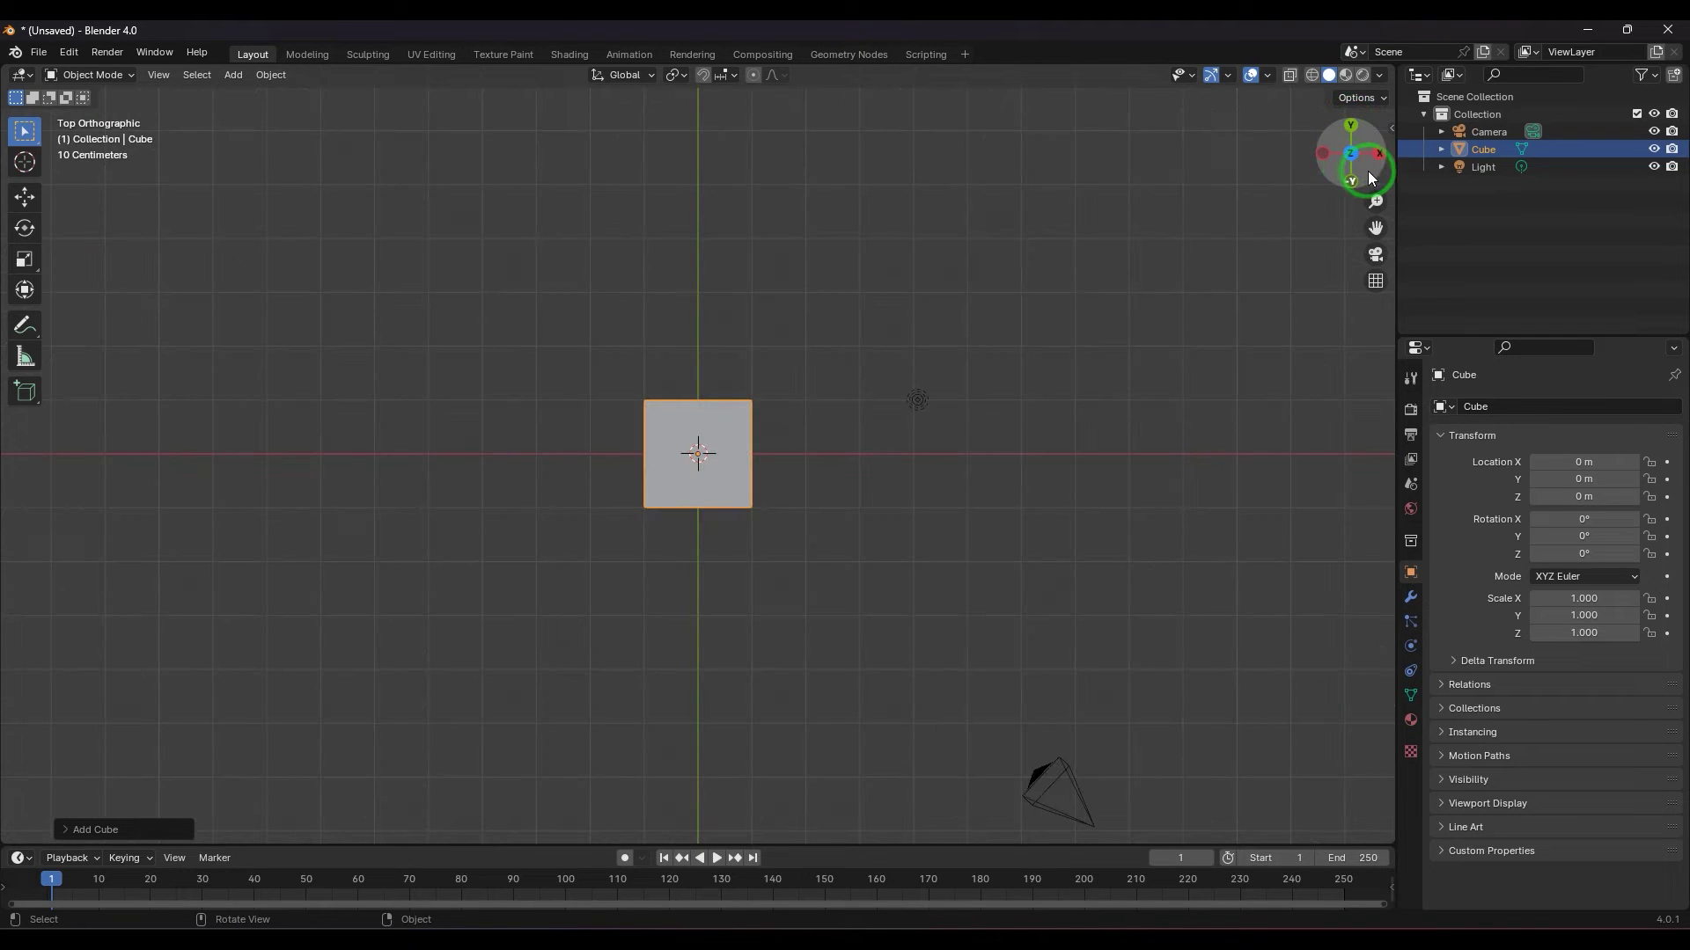
drag(1368, 171, 1293, 213)
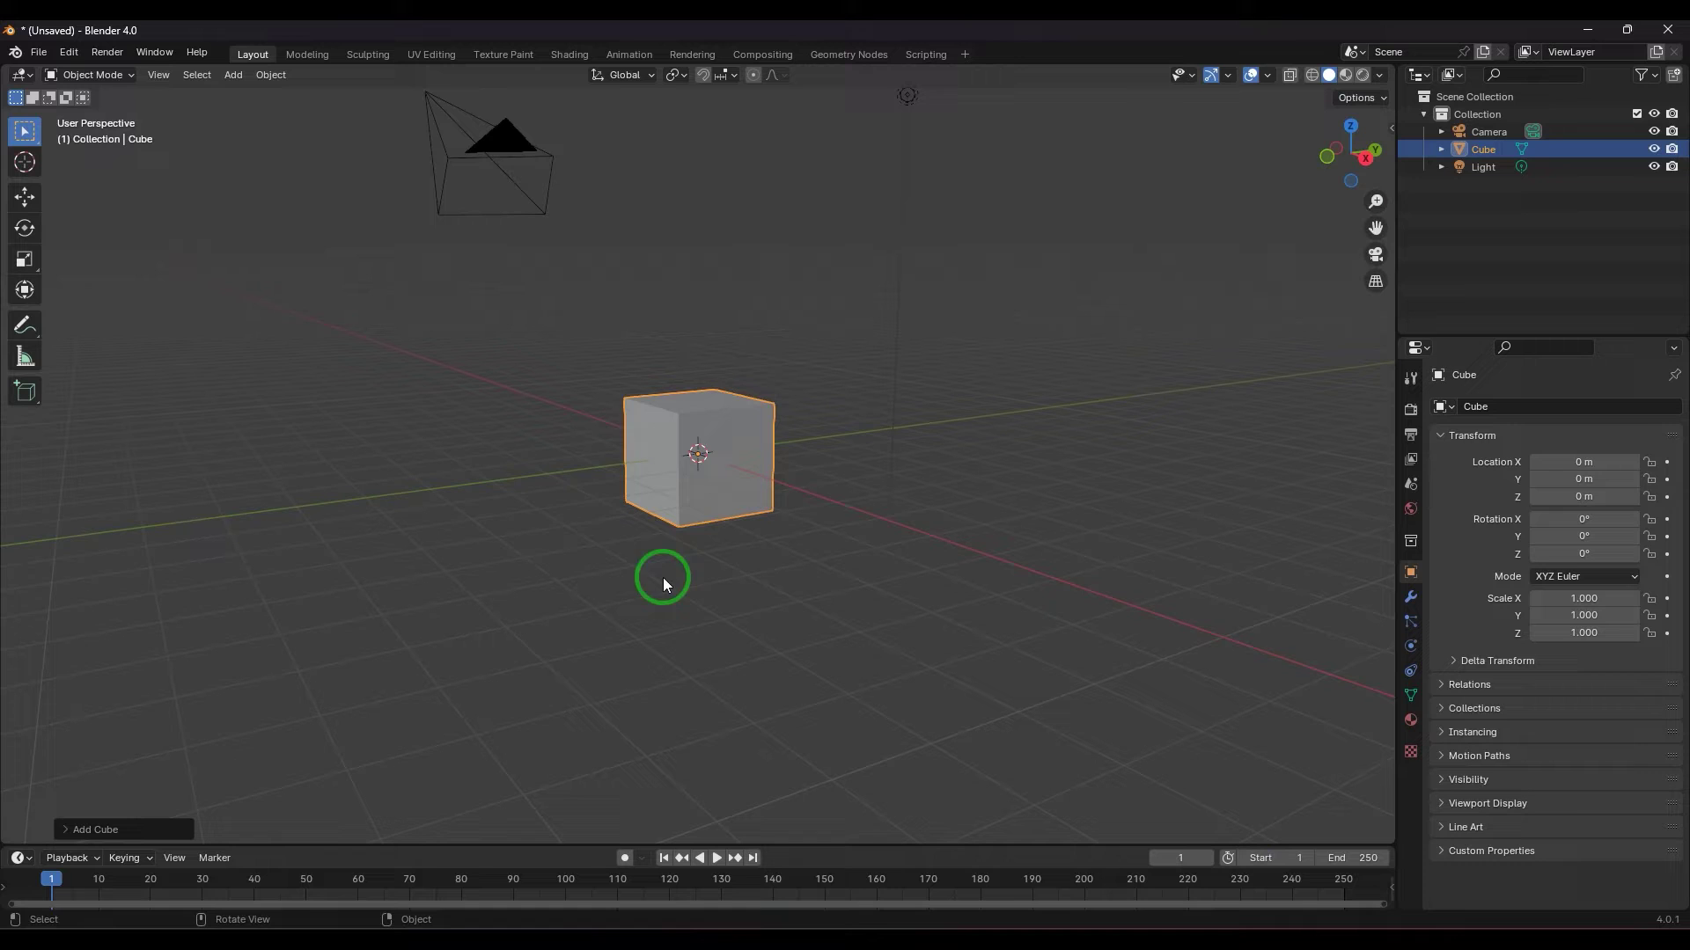
click(157, 75)
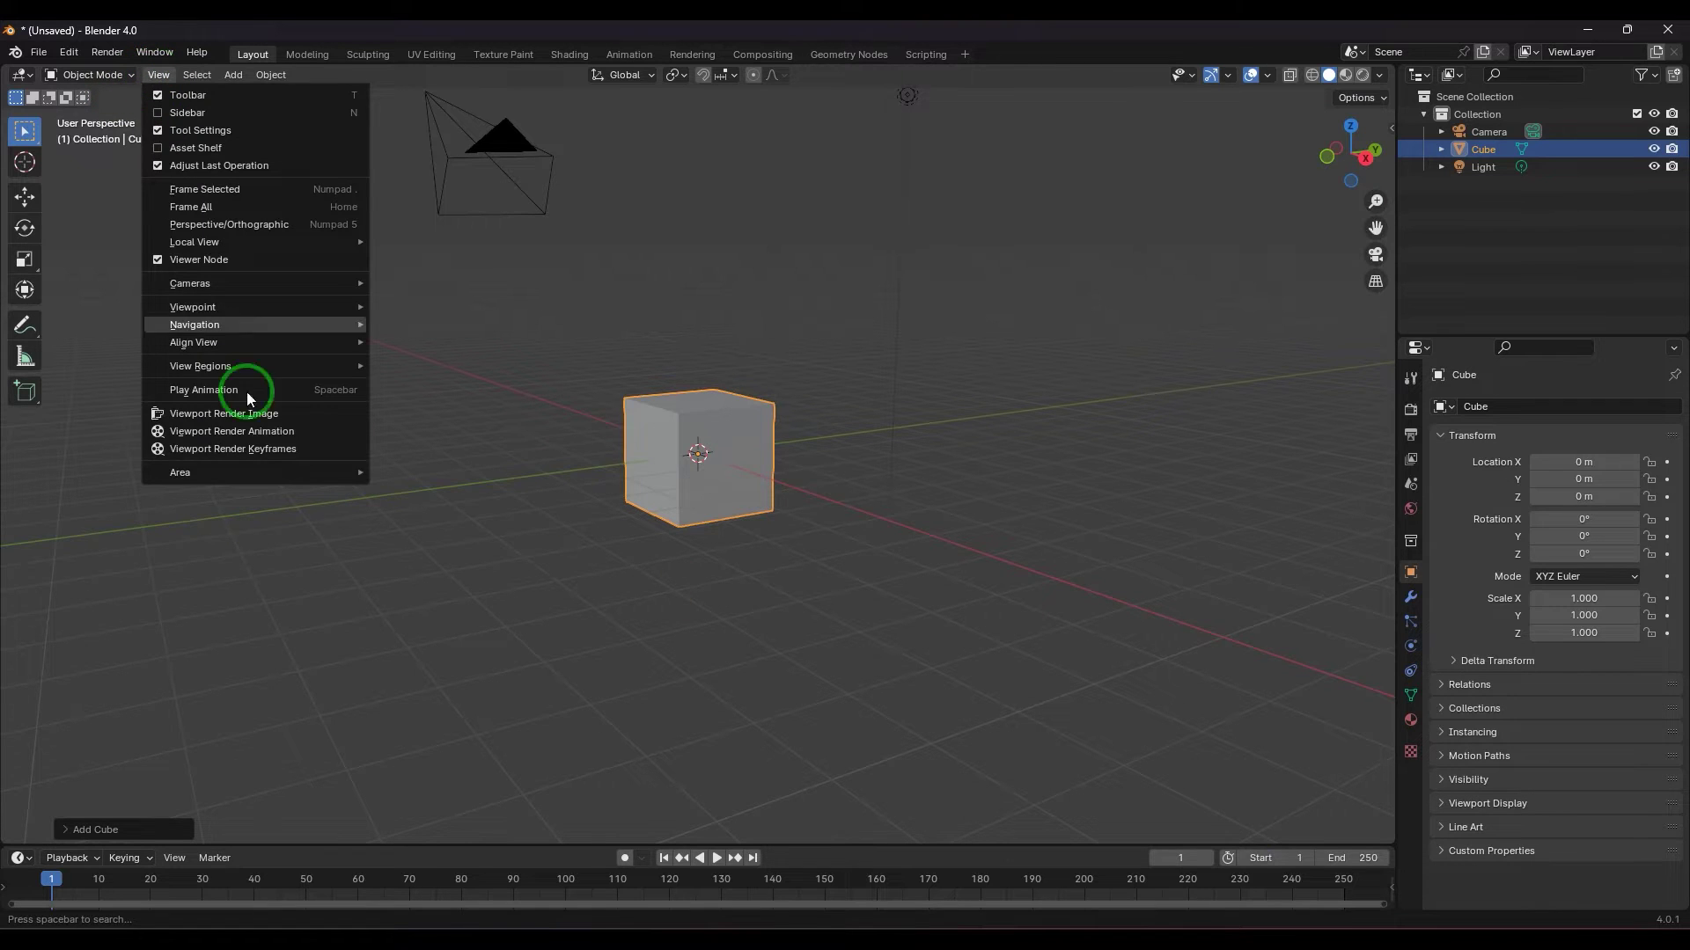
mouse_move(264, 472)
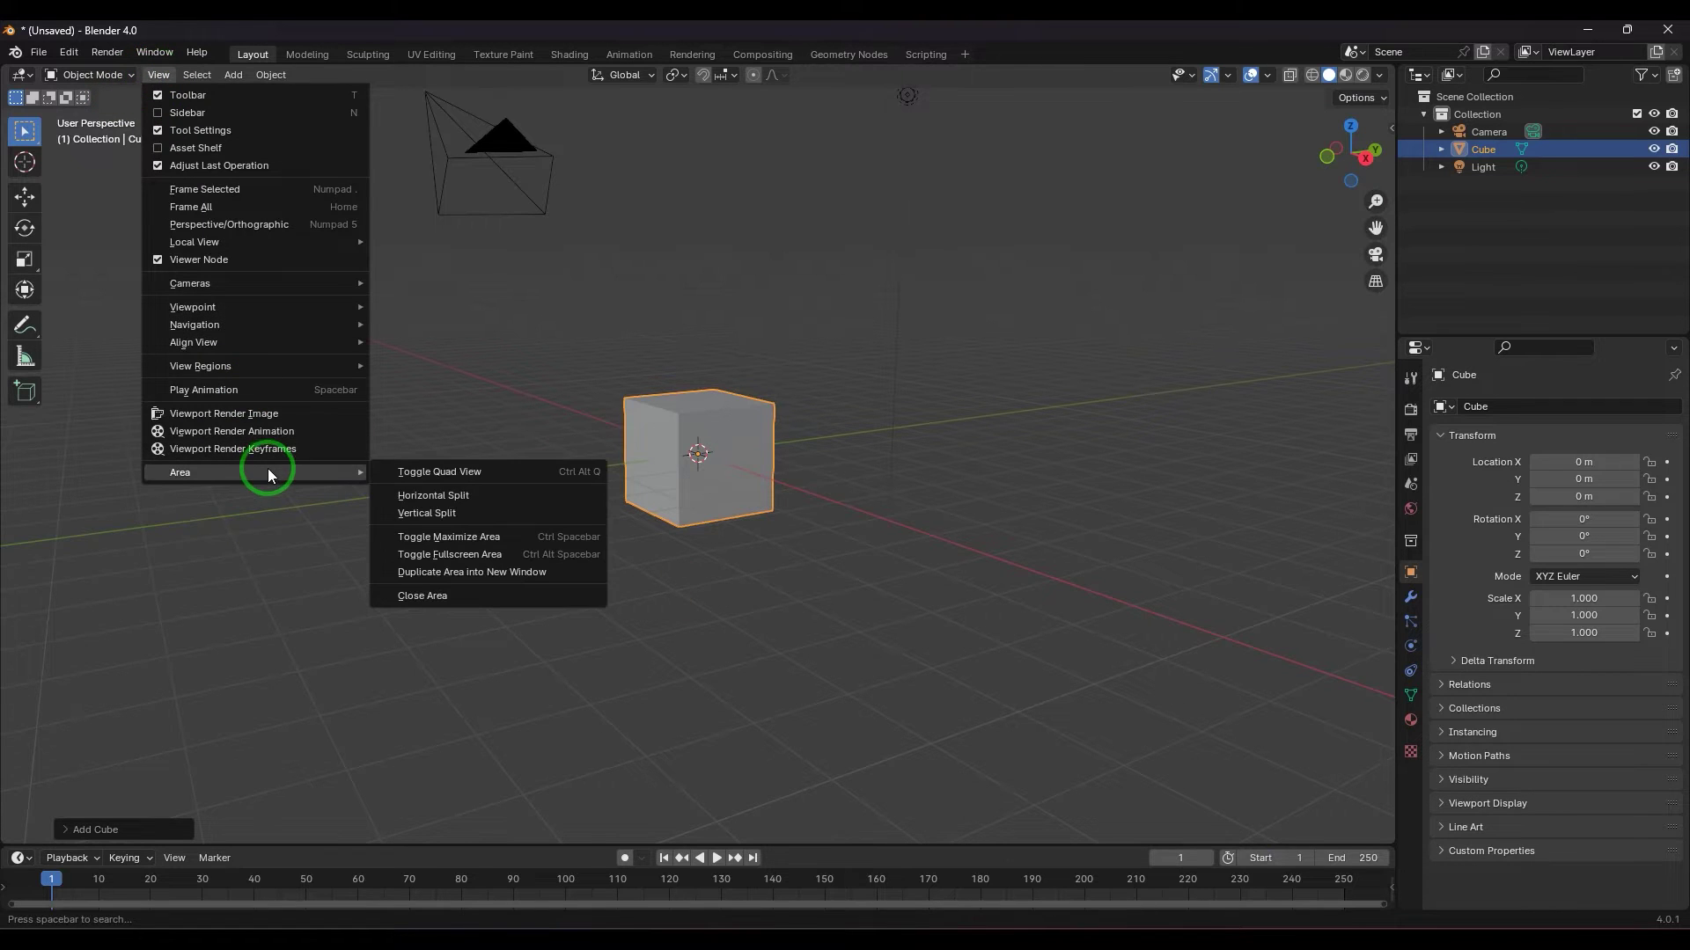
click(479, 472)
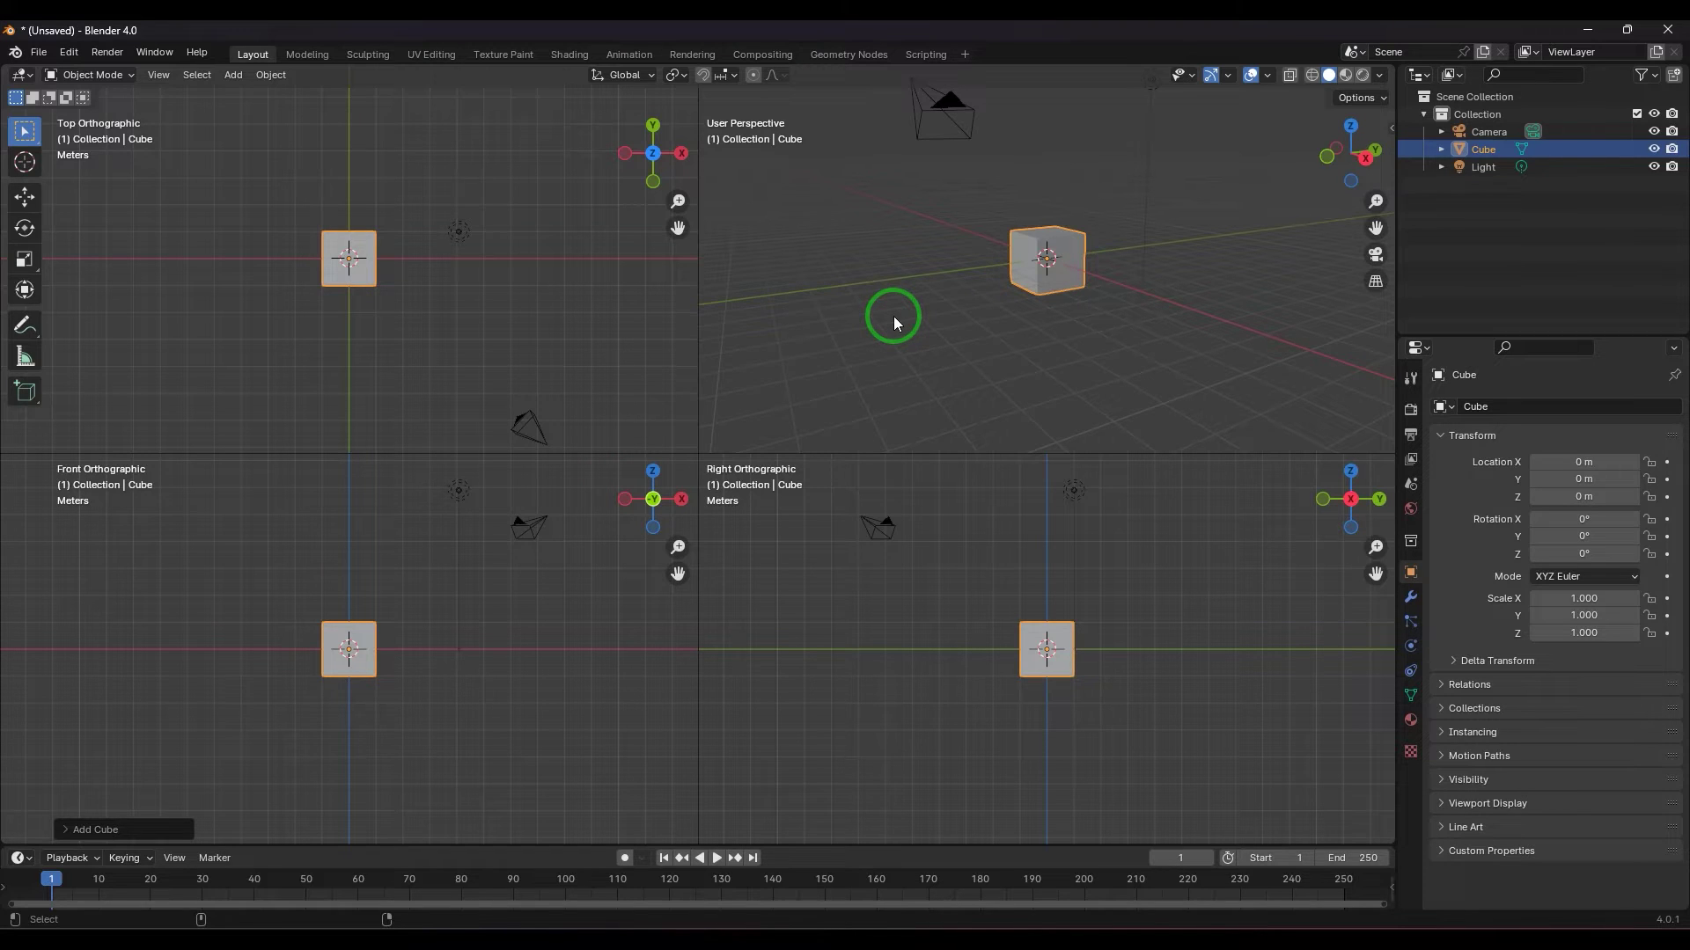
key(ctrl+alt+q)
key(ctrl+alt+q)
key(ctrl+alt+q)
key(ctrl+alt+q)
key(ctrl+alt+q)
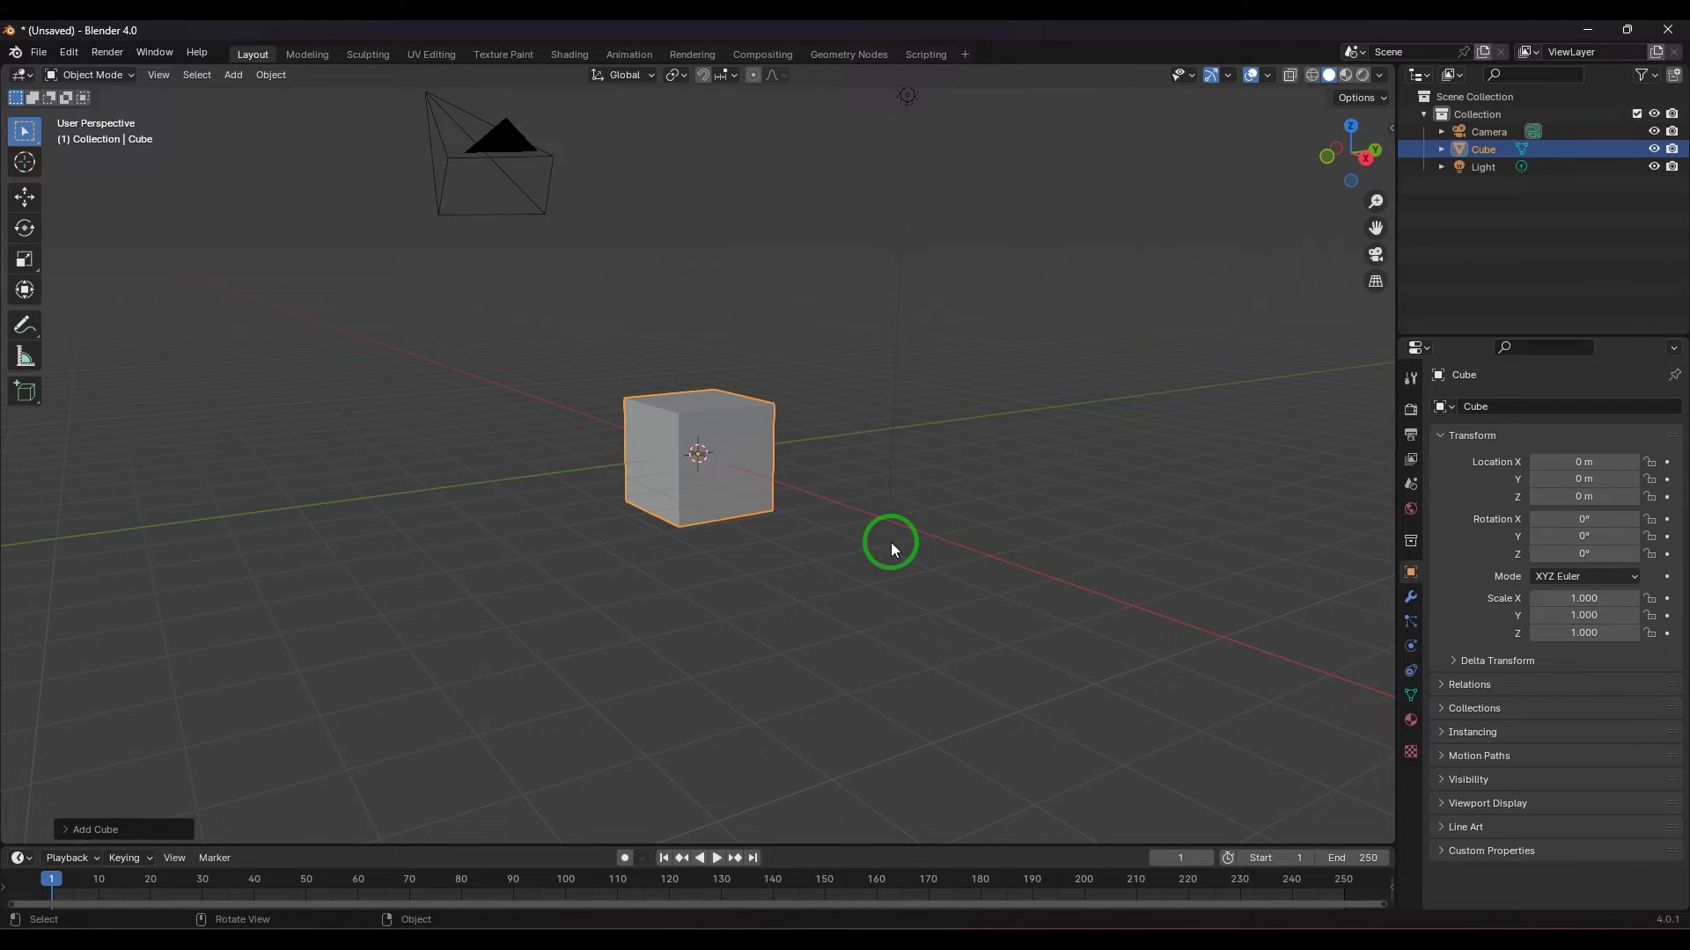
Orbit around the cube, then zoom in and pan with the viewport gizmos.
mouse_move(901, 596)
middle_down()
mouse_move(936, 632)
mouse_move(915, 621)
middle_up()
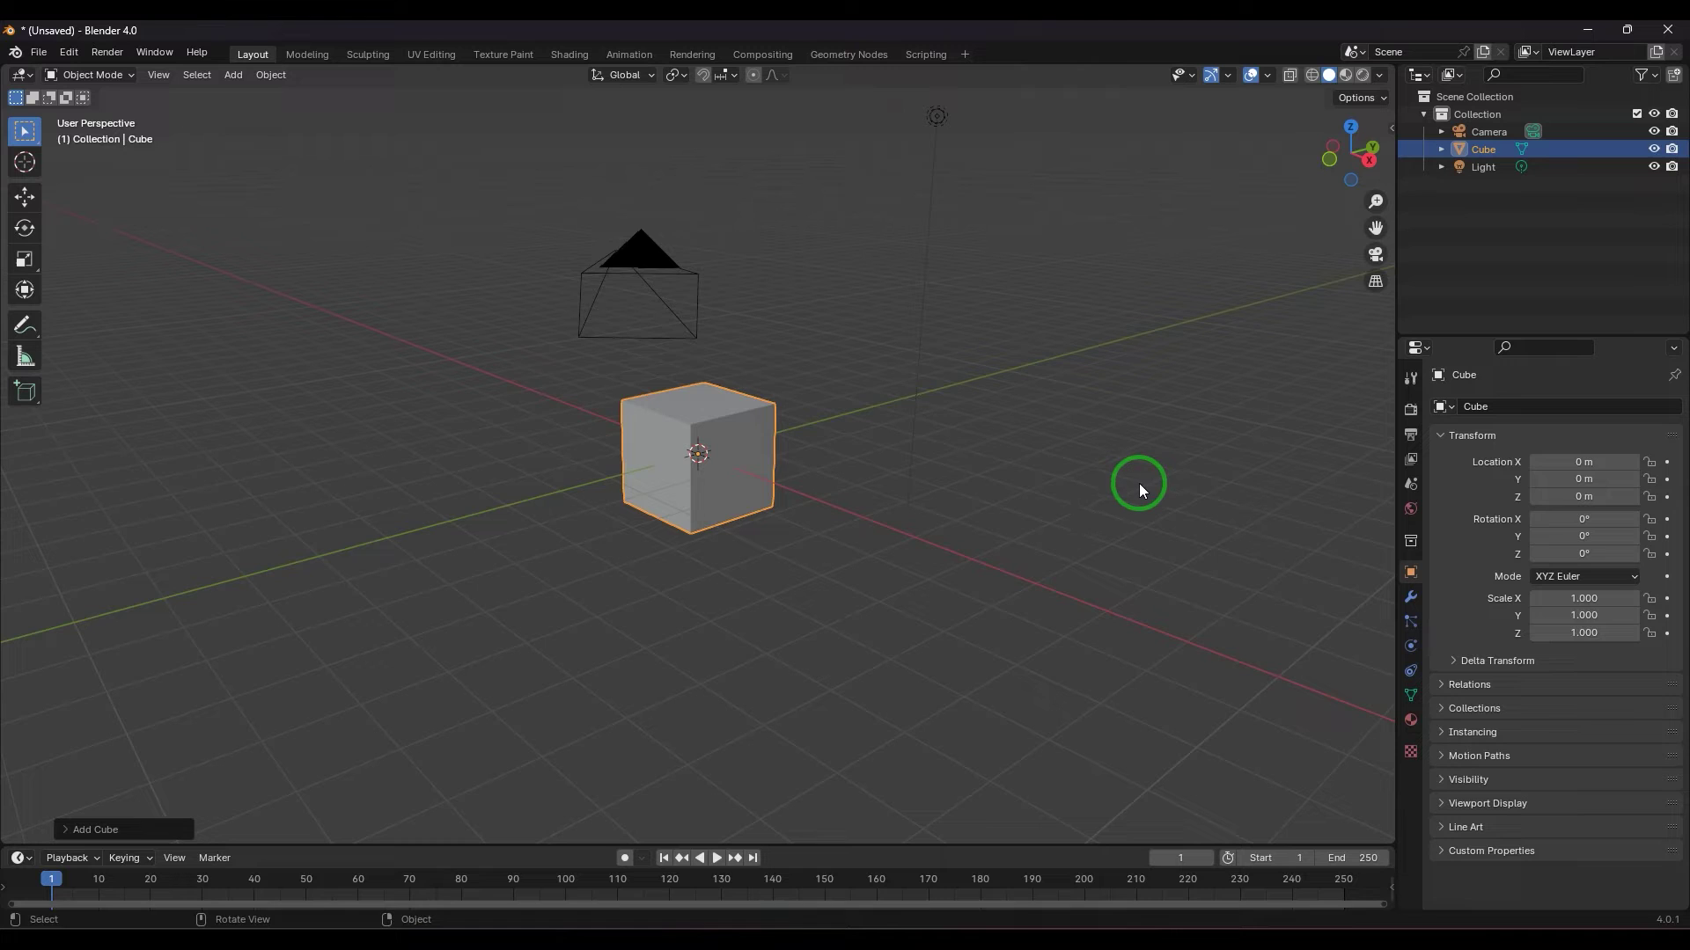
mouse_move(993, 572)
middle_down()
mouse_move(1022, 577)
mouse_move(978, 577)
middle_up()
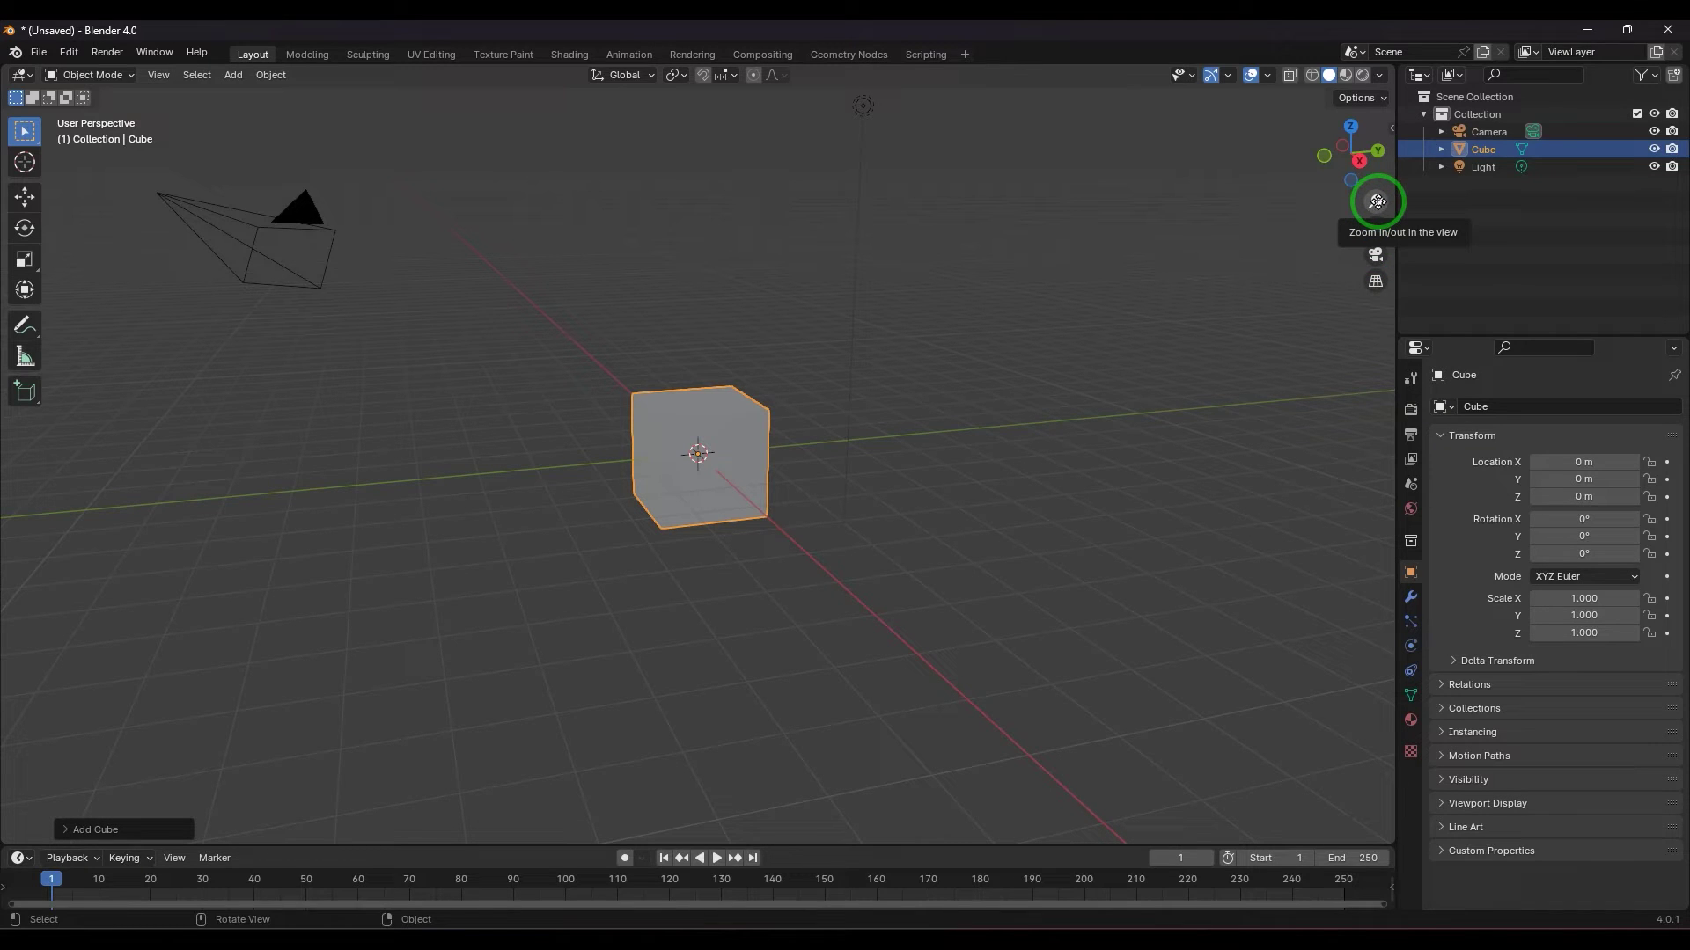
drag(1377, 201, 1347, 172)
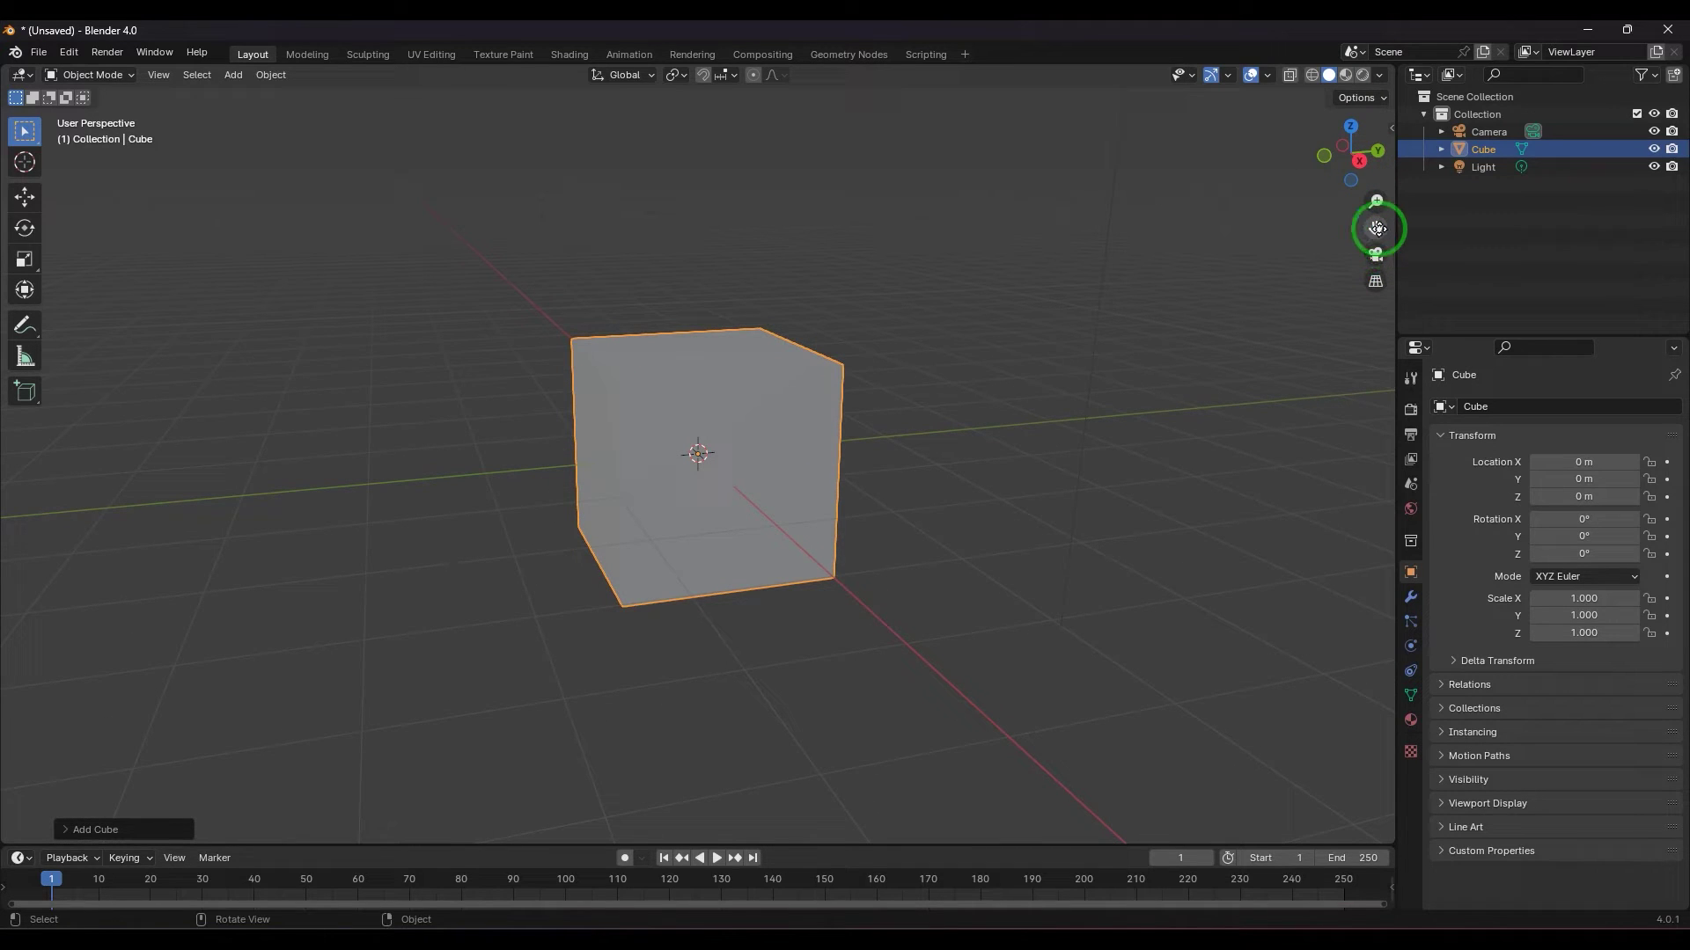
mouse_move(1378, 228)
mouse_down()
mouse_move(1207, 291)
mouse_move(1381, 155)
mouse_move(26, 170)
mouse_move(69, 217)
mouse_move(23, 139)
mouse_move(1377, 215)
mouse_up()
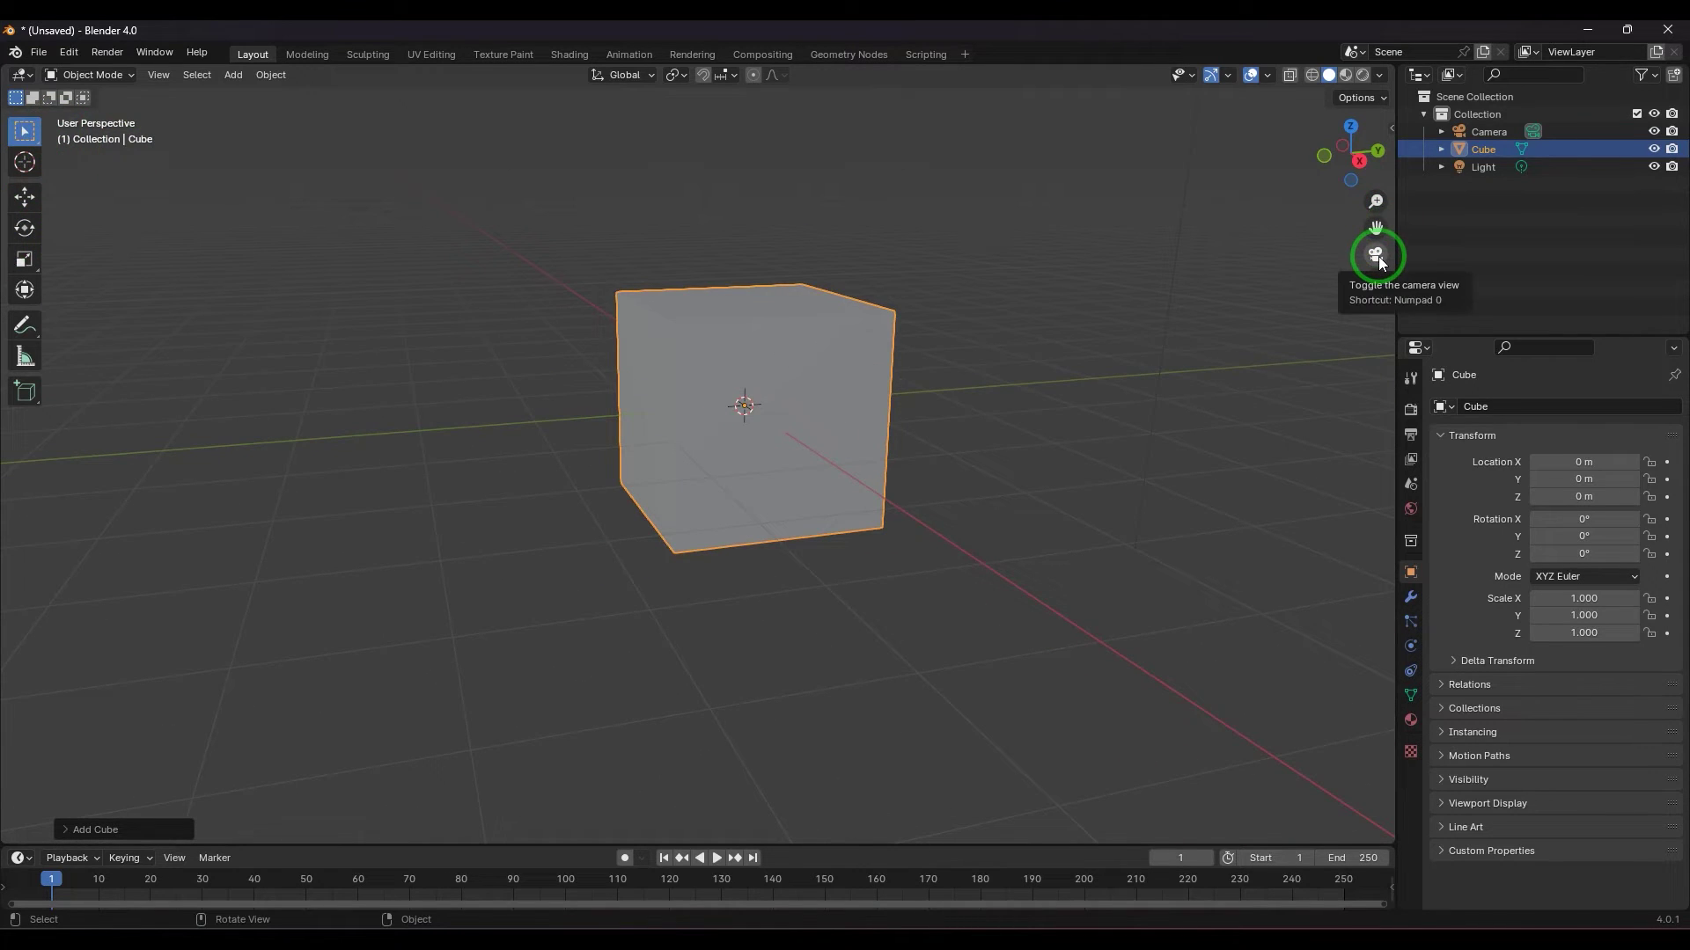
Toggle the scene camera view on and off twice.
click(1375, 255)
click(1376, 255)
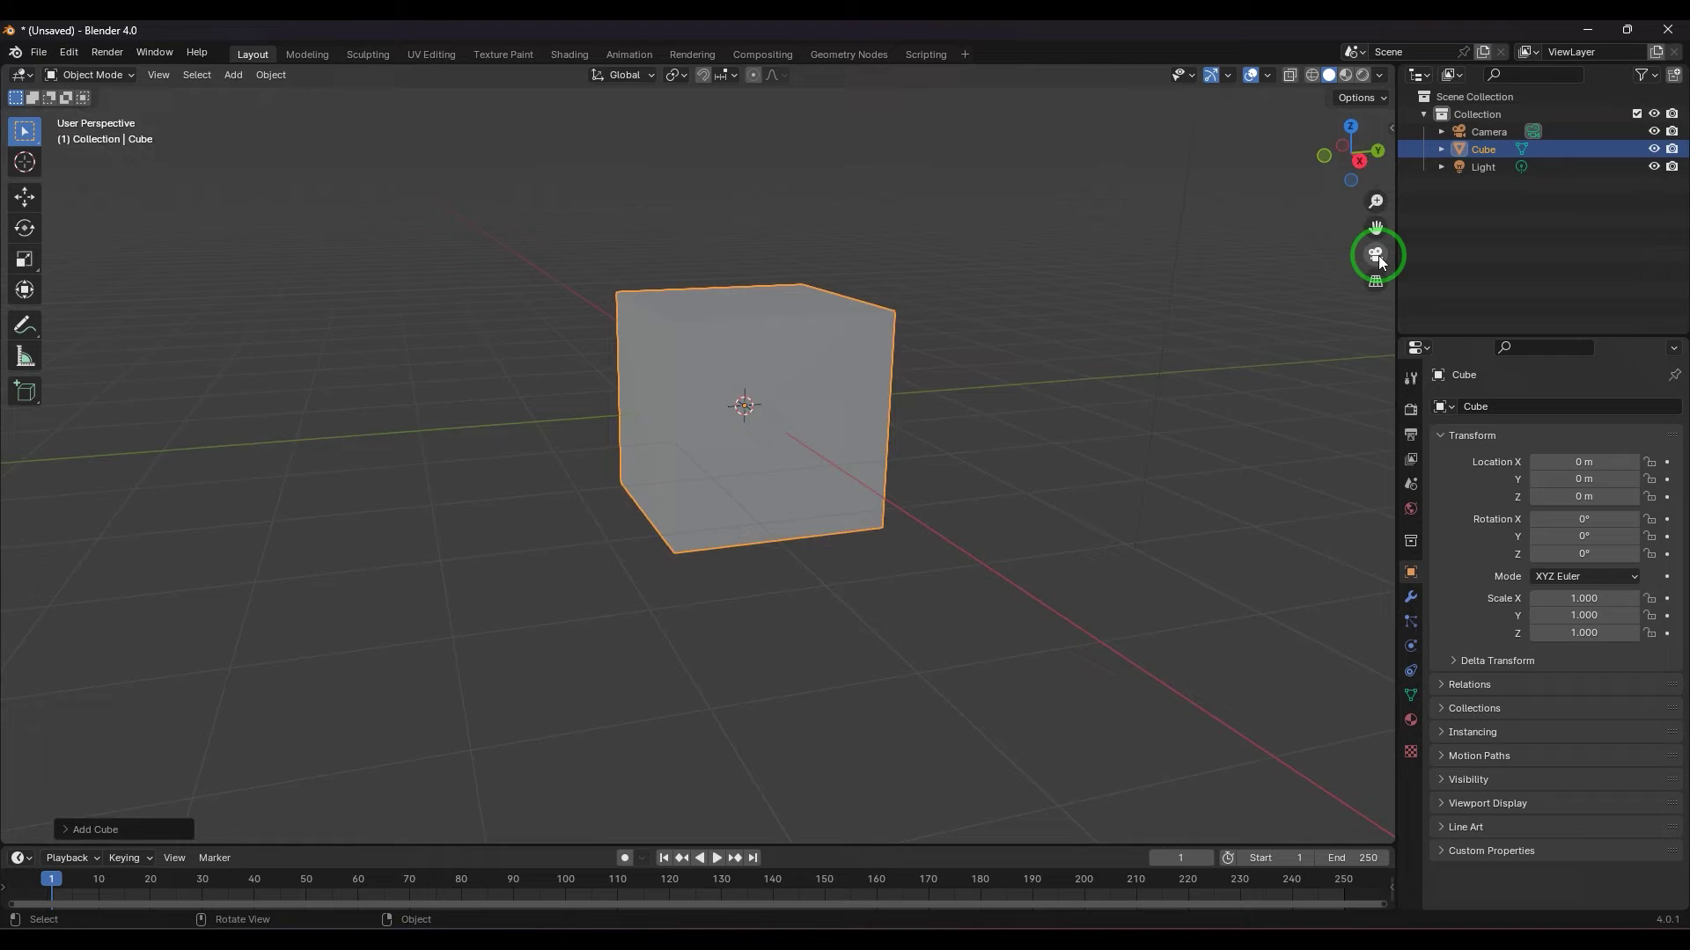
click(1376, 255)
click(1375, 255)
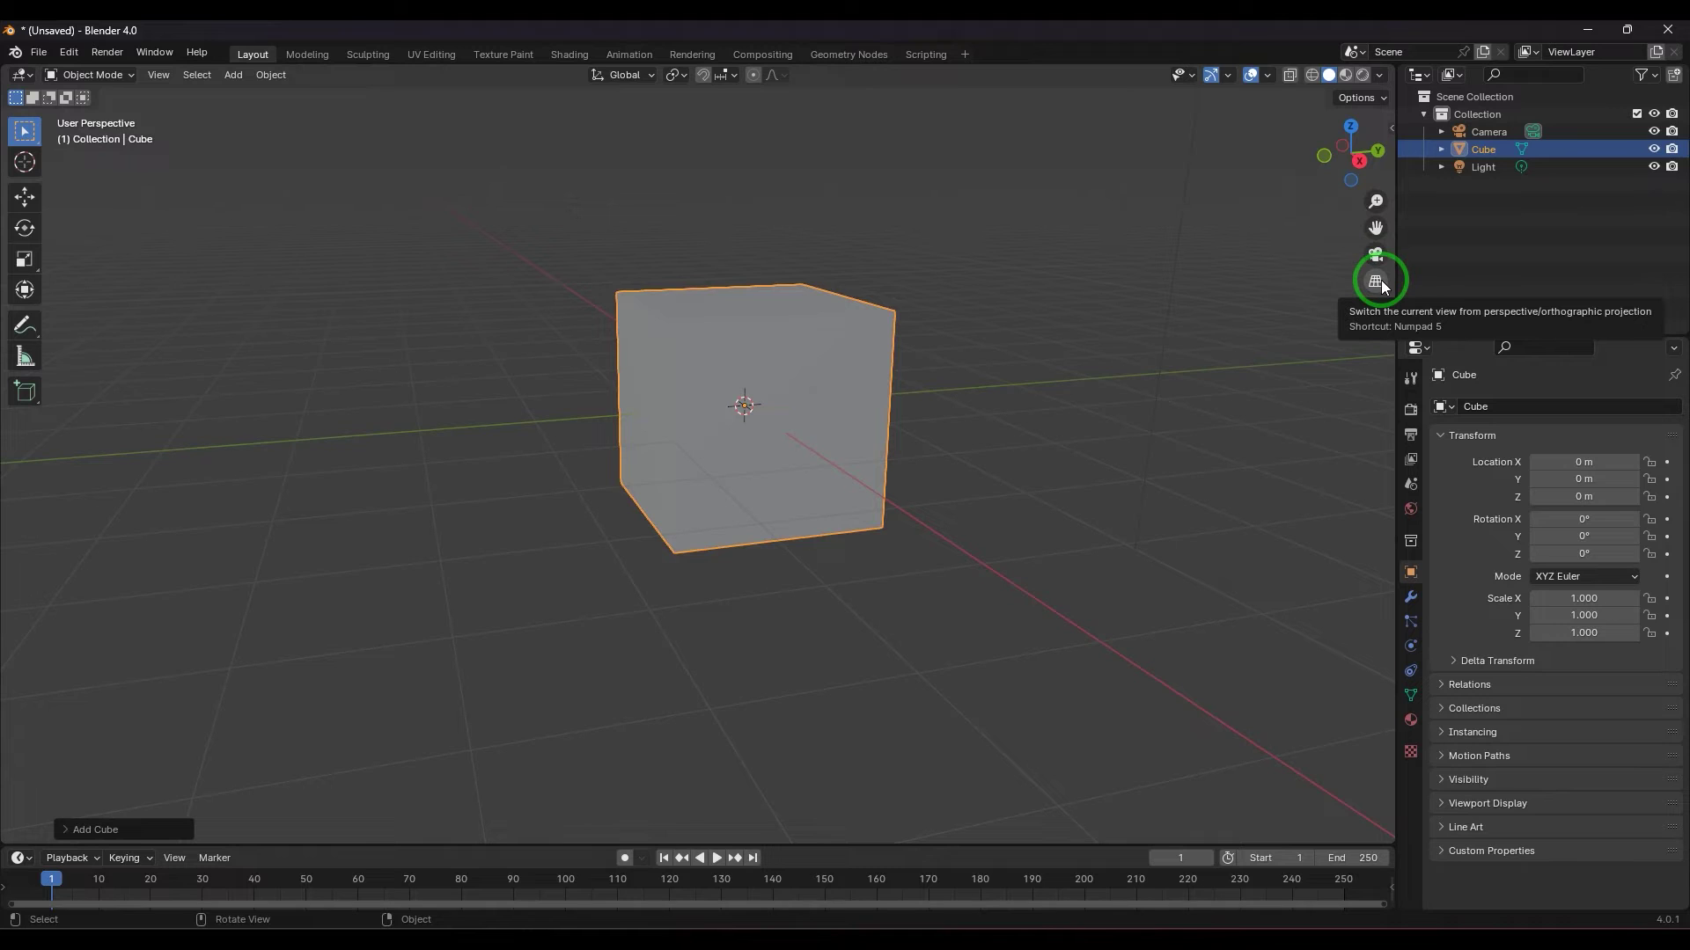
Toggle between orthographic and perspective projection twice.
click(1381, 280)
click(1381, 280)
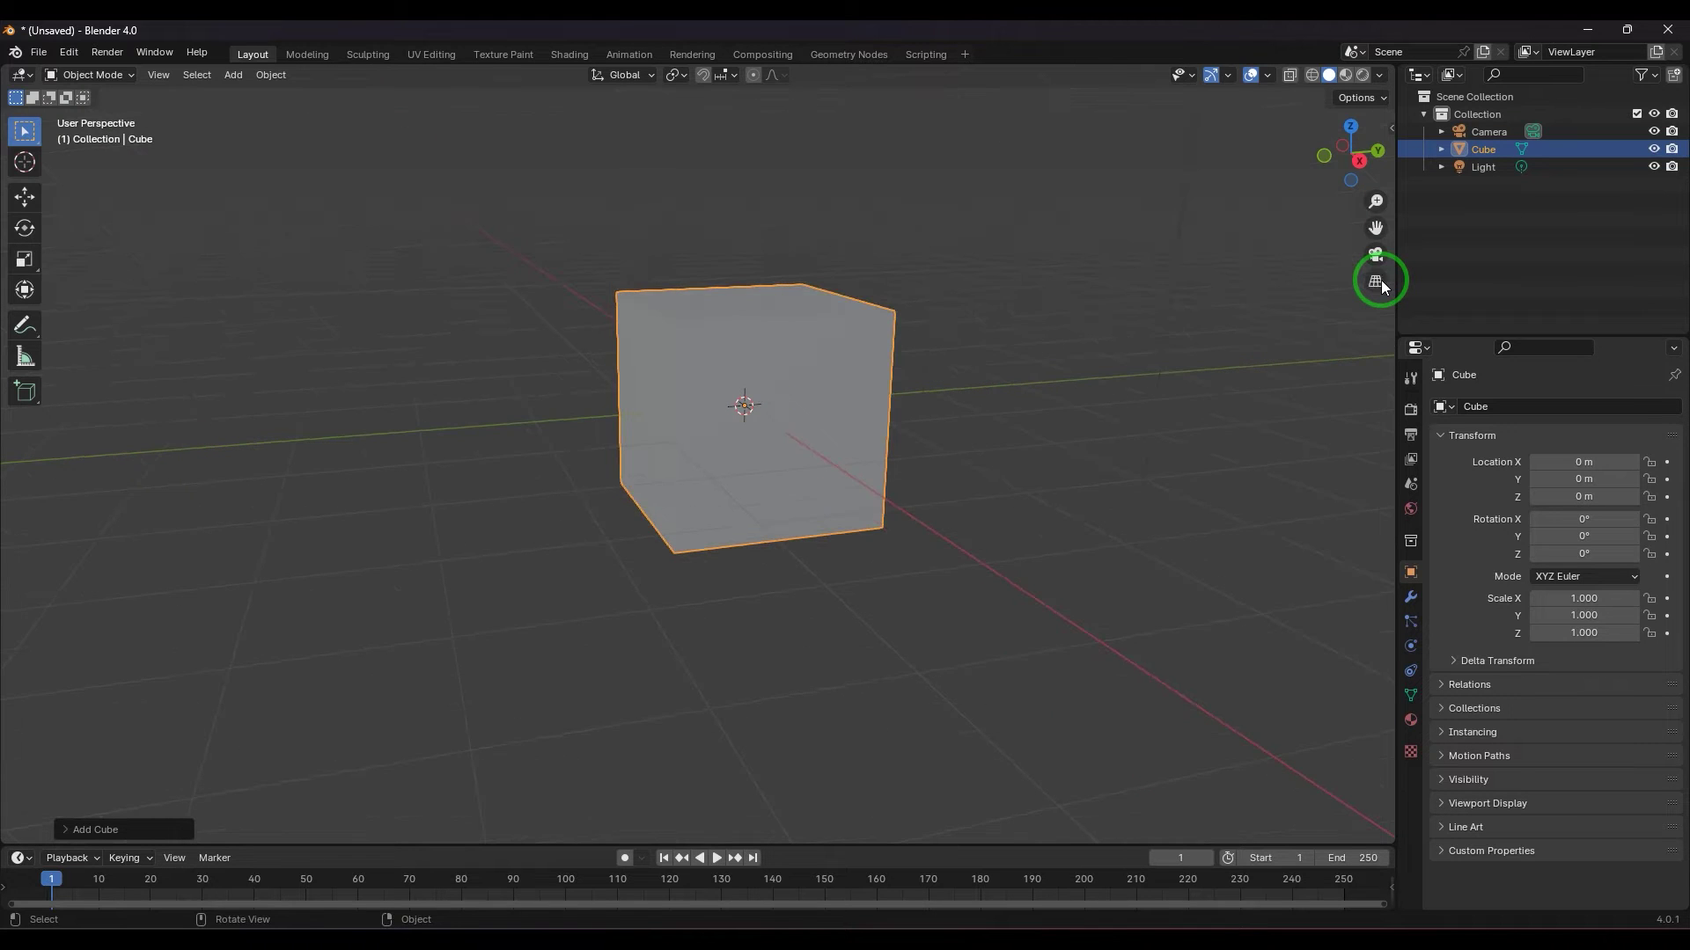
click(1381, 282)
click(1381, 282)
Zoom and rotate with the gizmo, snap to the Right and Top axis views, then tilt to show the cube's top.
drag(1377, 201, 1365, 289)
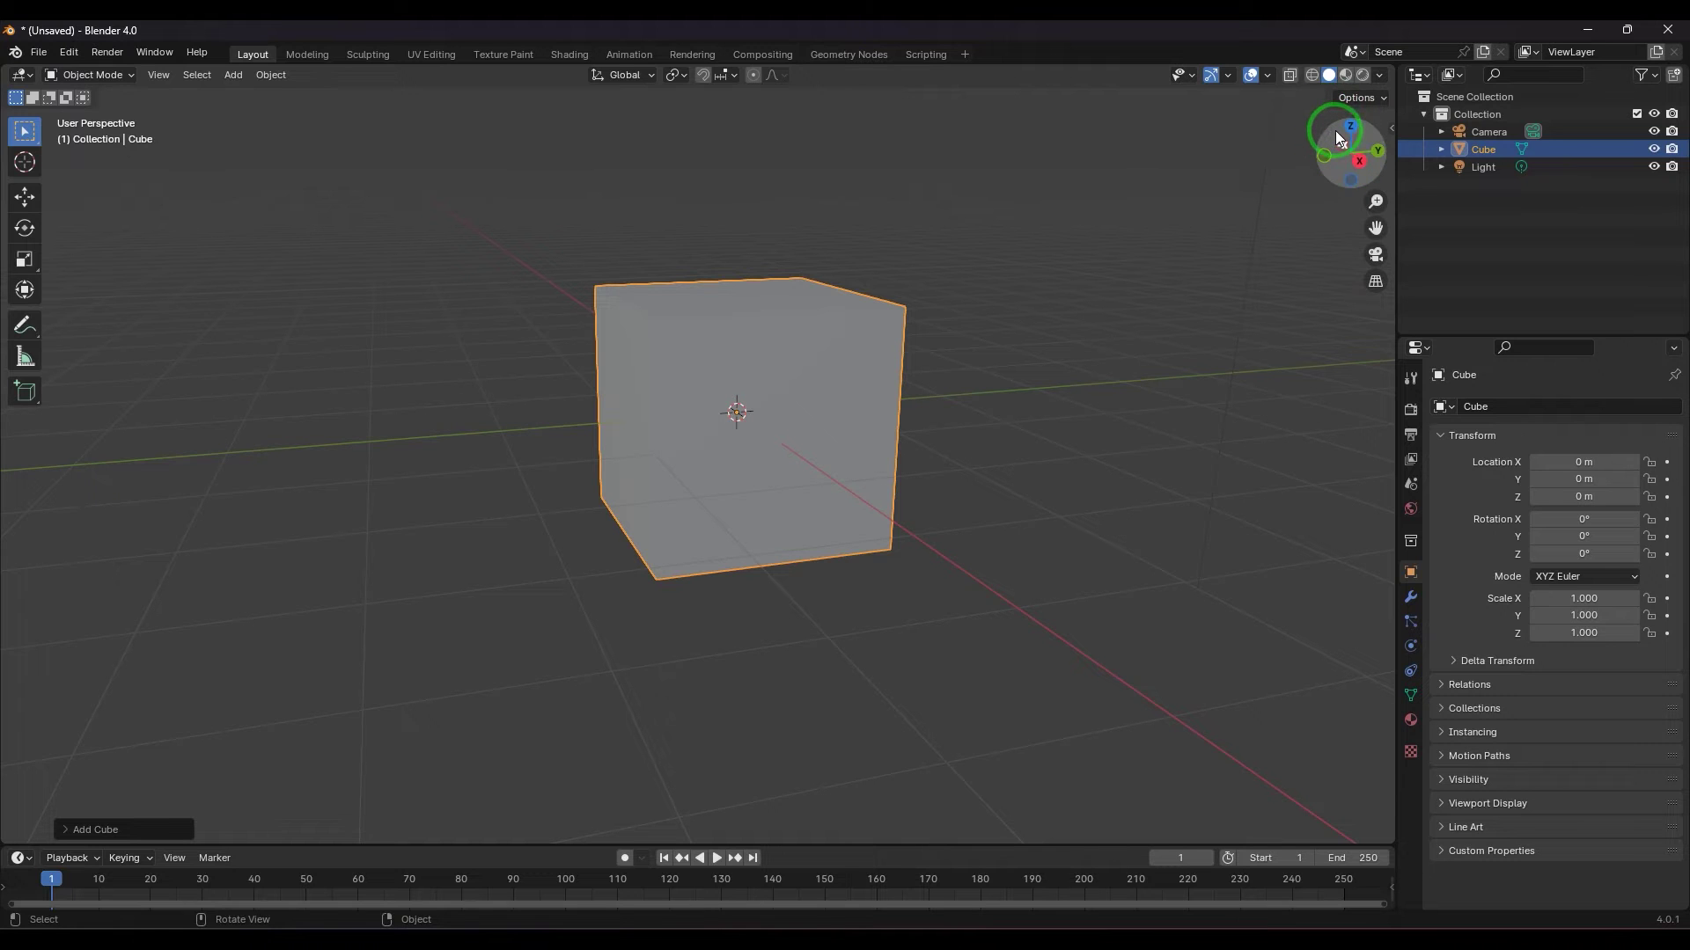
mouse_move(1333, 130)
mouse_down()
mouse_move(1378, 141)
mouse_move(39, 145)
mouse_move(64, 68)
mouse_move(1391, 67)
mouse_move(1264, 128)
mouse_move(1330, 170)
mouse_move(83, 144)
mouse_move(234, 121)
mouse_move(91, 167)
mouse_move(1354, 121)
mouse_move(1334, 135)
mouse_up()
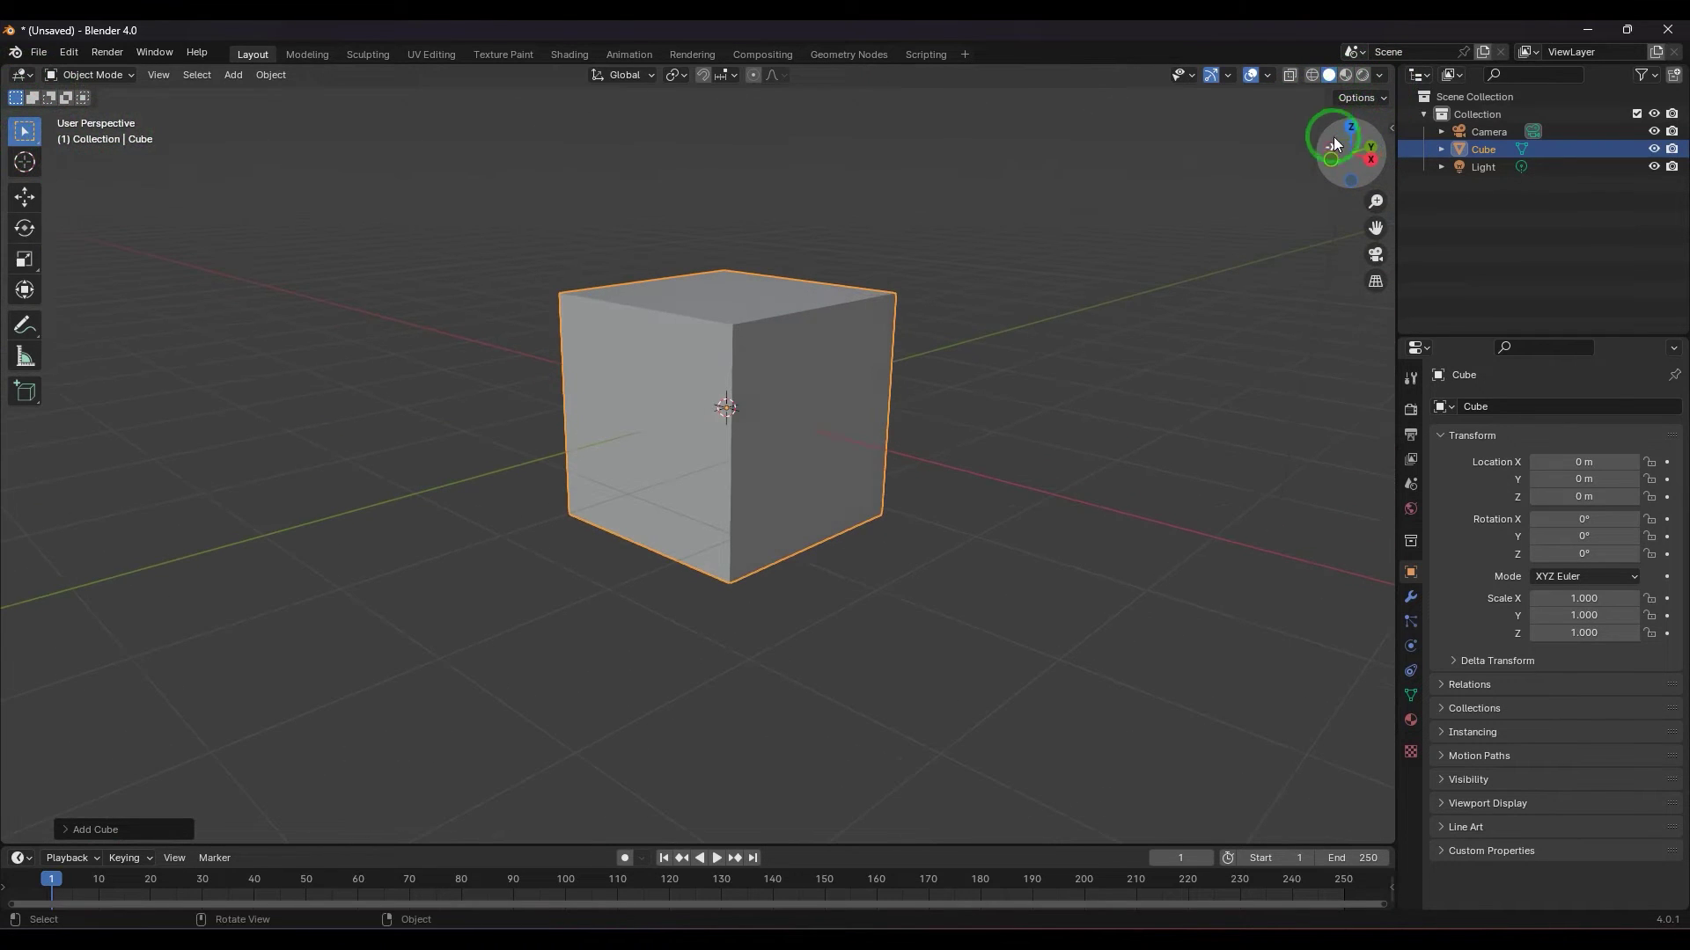
click(1375, 162)
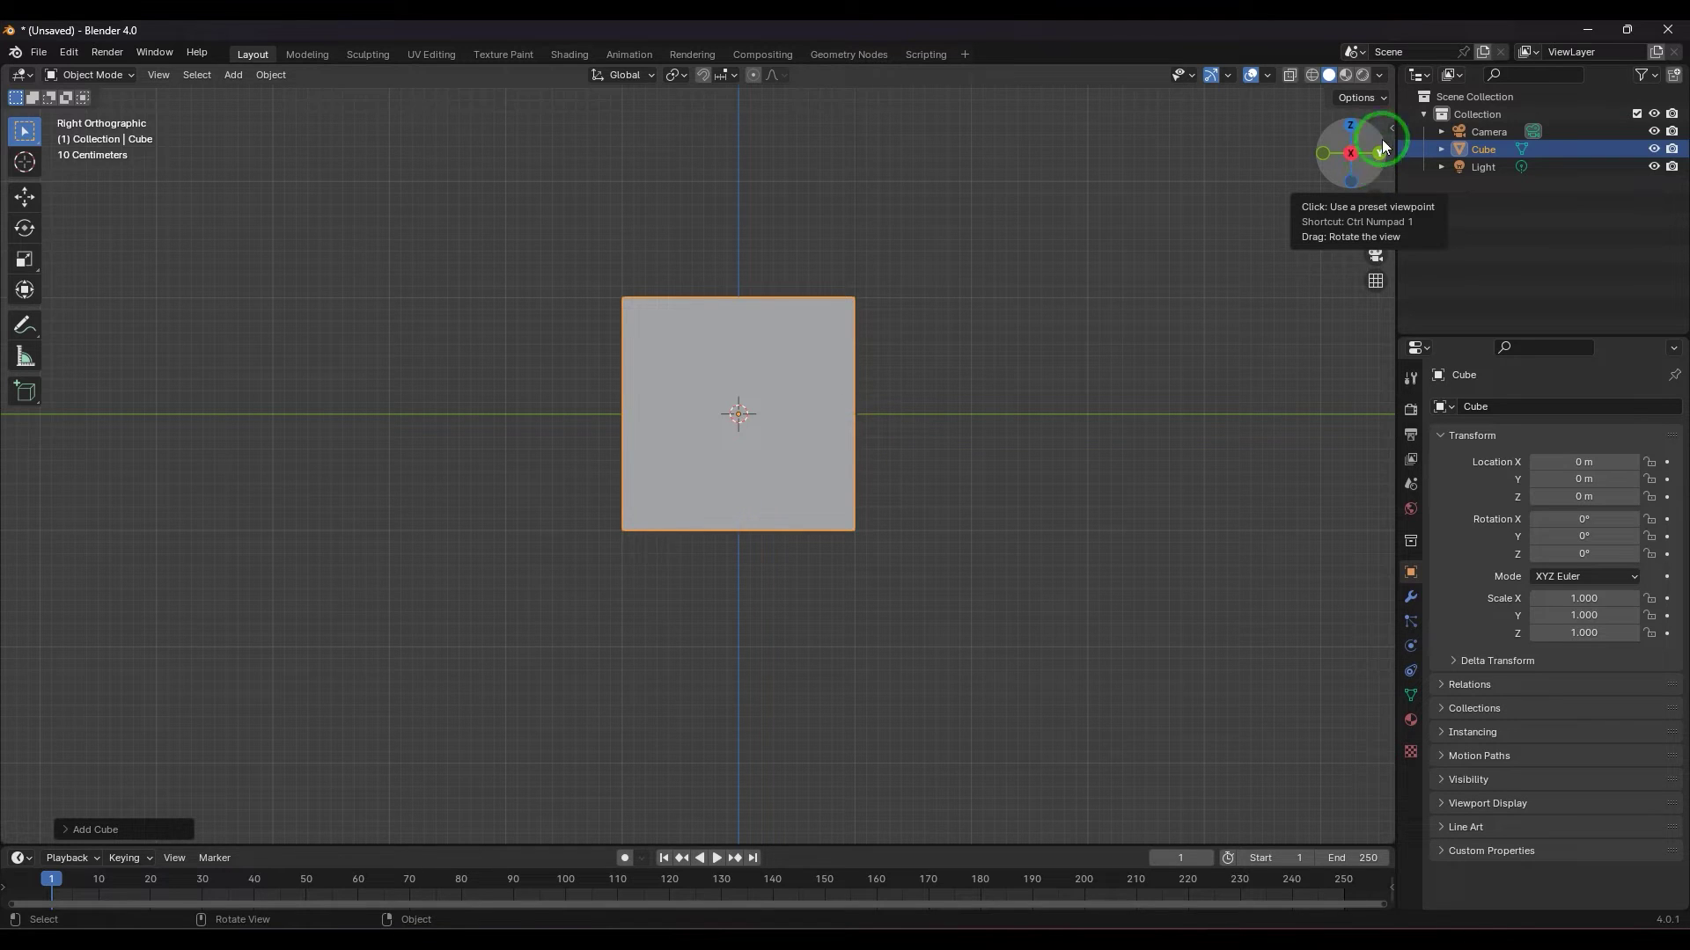
click(1379, 155)
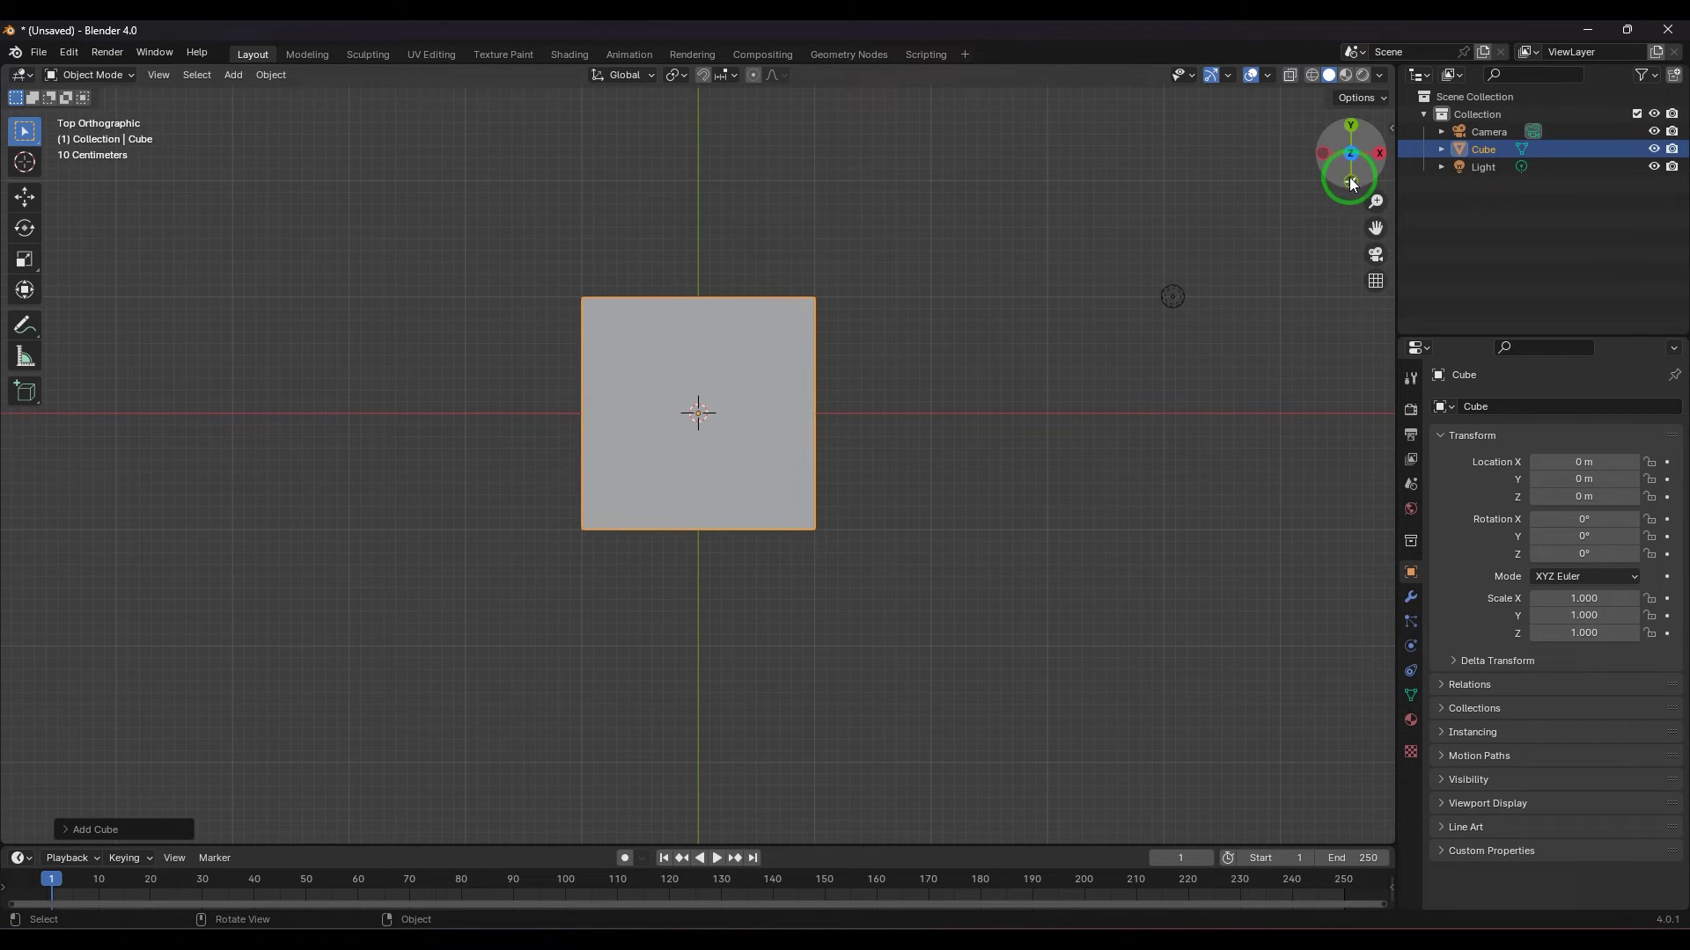
drag(1354, 130, 1270, 196)
click(1349, 179)
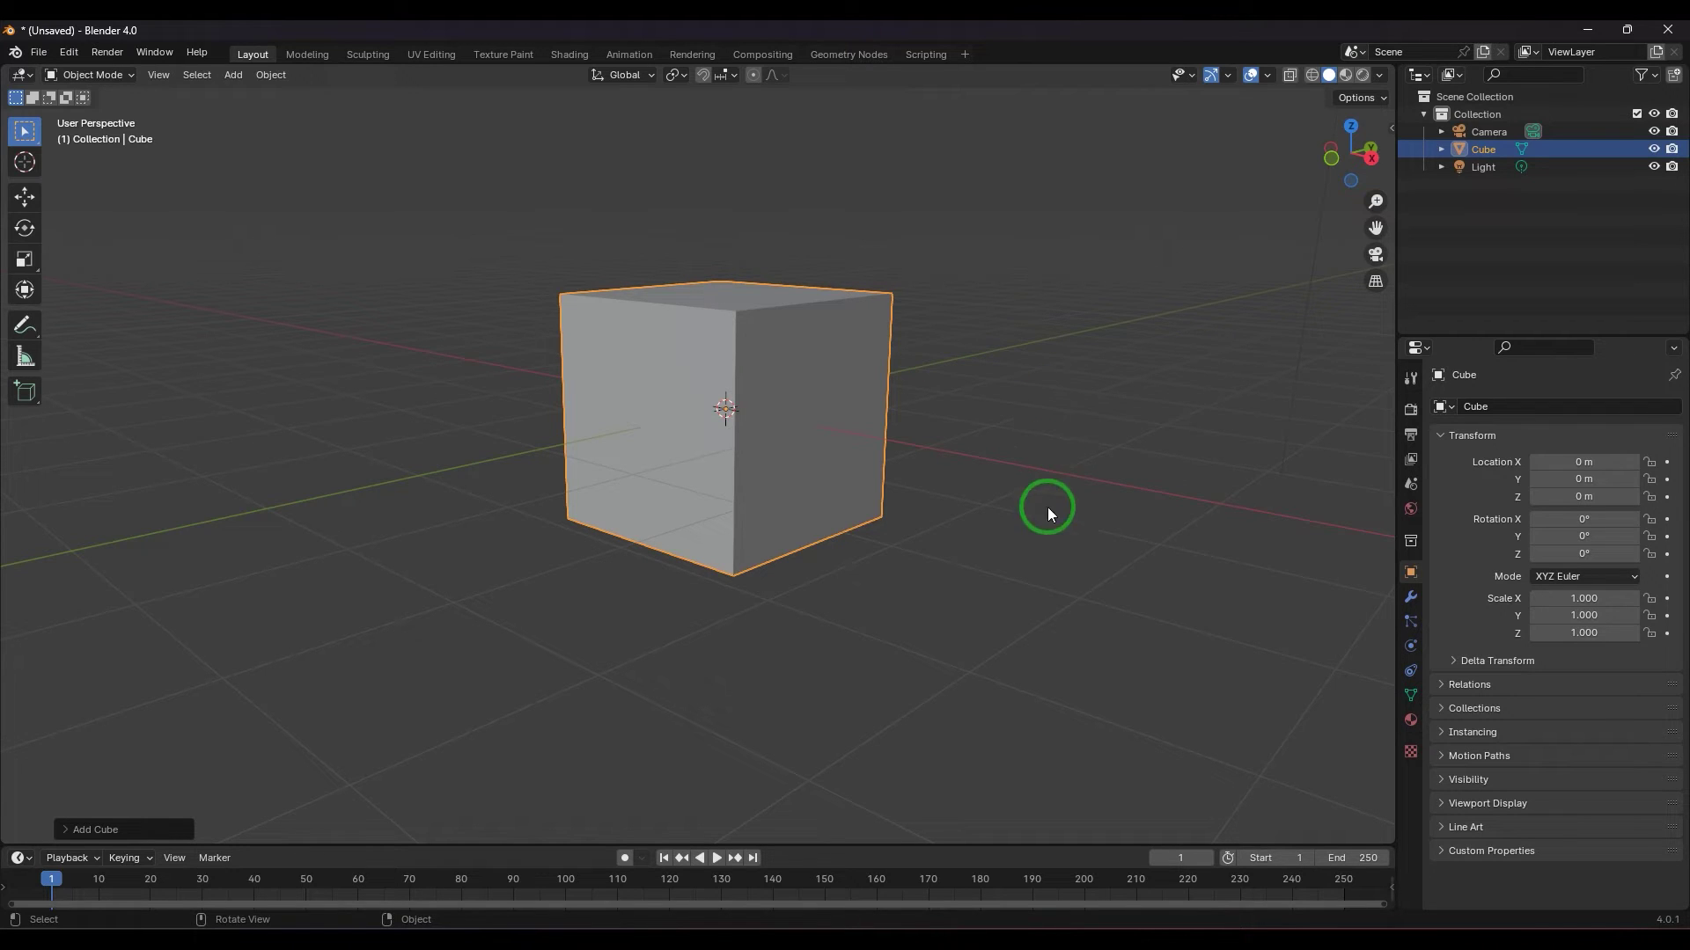
Orbit and pan, scroll-zoom in and out, then orbit until the cube sits small at top right.
middle_drag(1039, 468, 1079, 475)
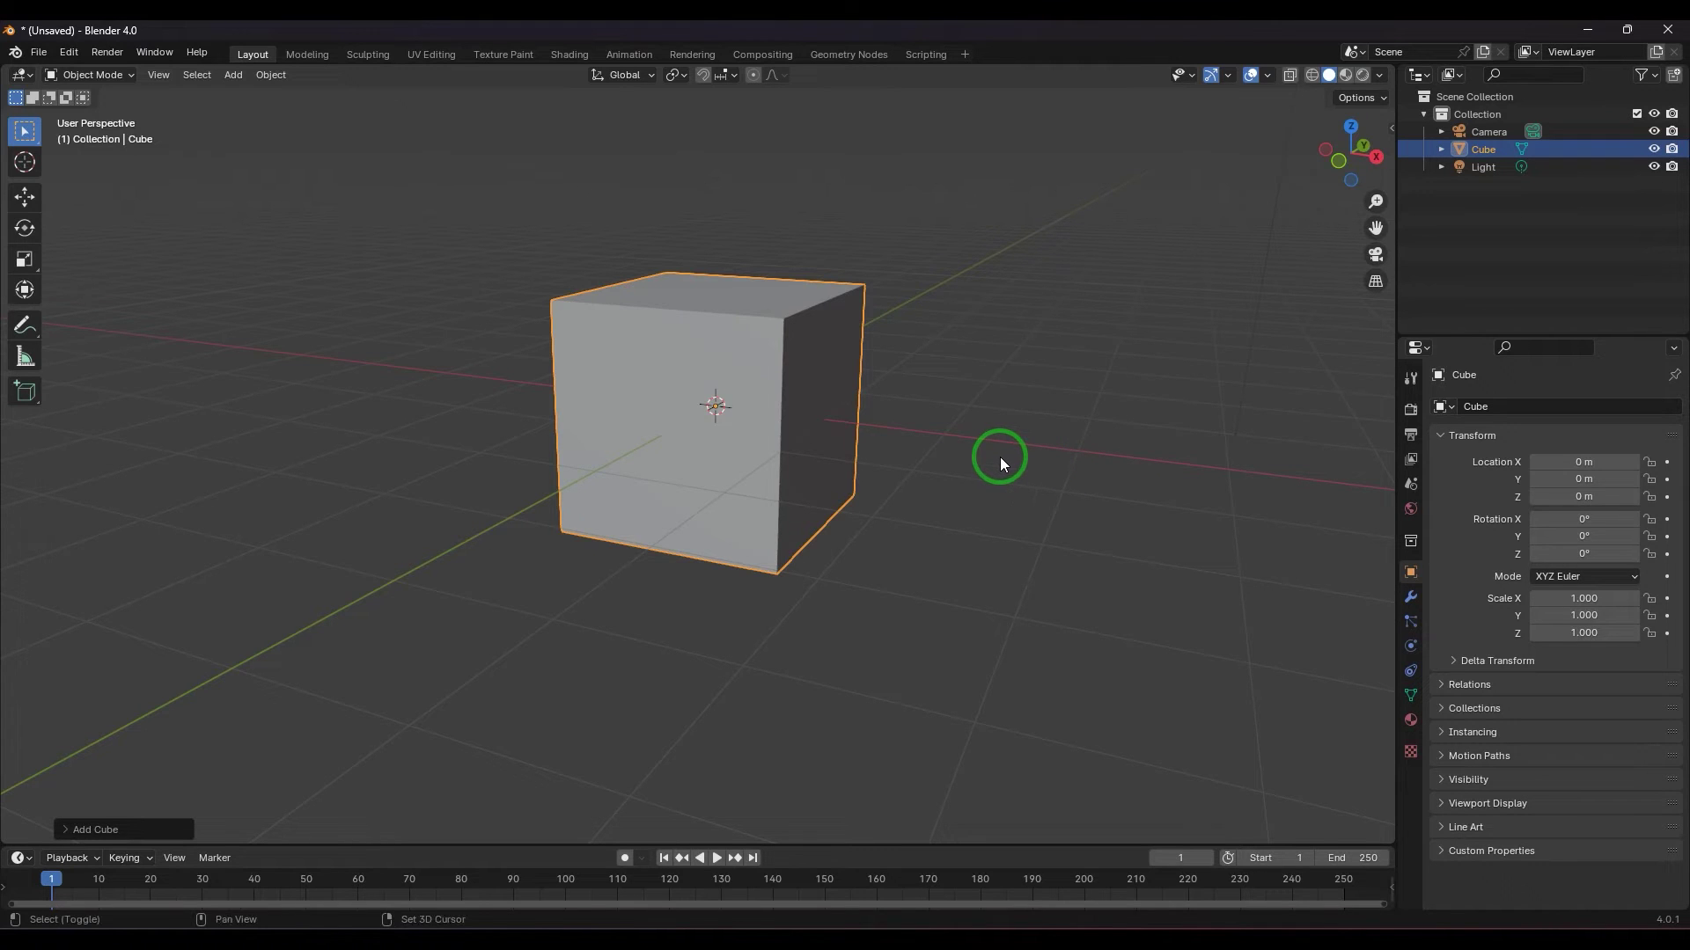
mouse_move(1000, 458)
shift+middle_down()
mouse_move(1010, 487)
mouse_move(1029, 400)
mouse_move(1177, 527)
mouse_move(999, 568)
mouse_move(1005, 456)
mouse_move(1181, 509)
mouse_move(1016, 390)
mouse_move(957, 411)
mouse_move(1037, 457)
mouse_move(957, 495)
mouse_move(997, 509)
mouse_move(1008, 495)
mouse_move(1045, 604)
mouse_move(1009, 370)
mouse_move(1019, 520)
mouse_move(1012, 399)
mouse_move(1012, 511)
mouse_move(994, 382)
mouse_move(998, 531)
mouse_move(1001, 399)
mouse_move(1010, 426)
shift+middle_up()
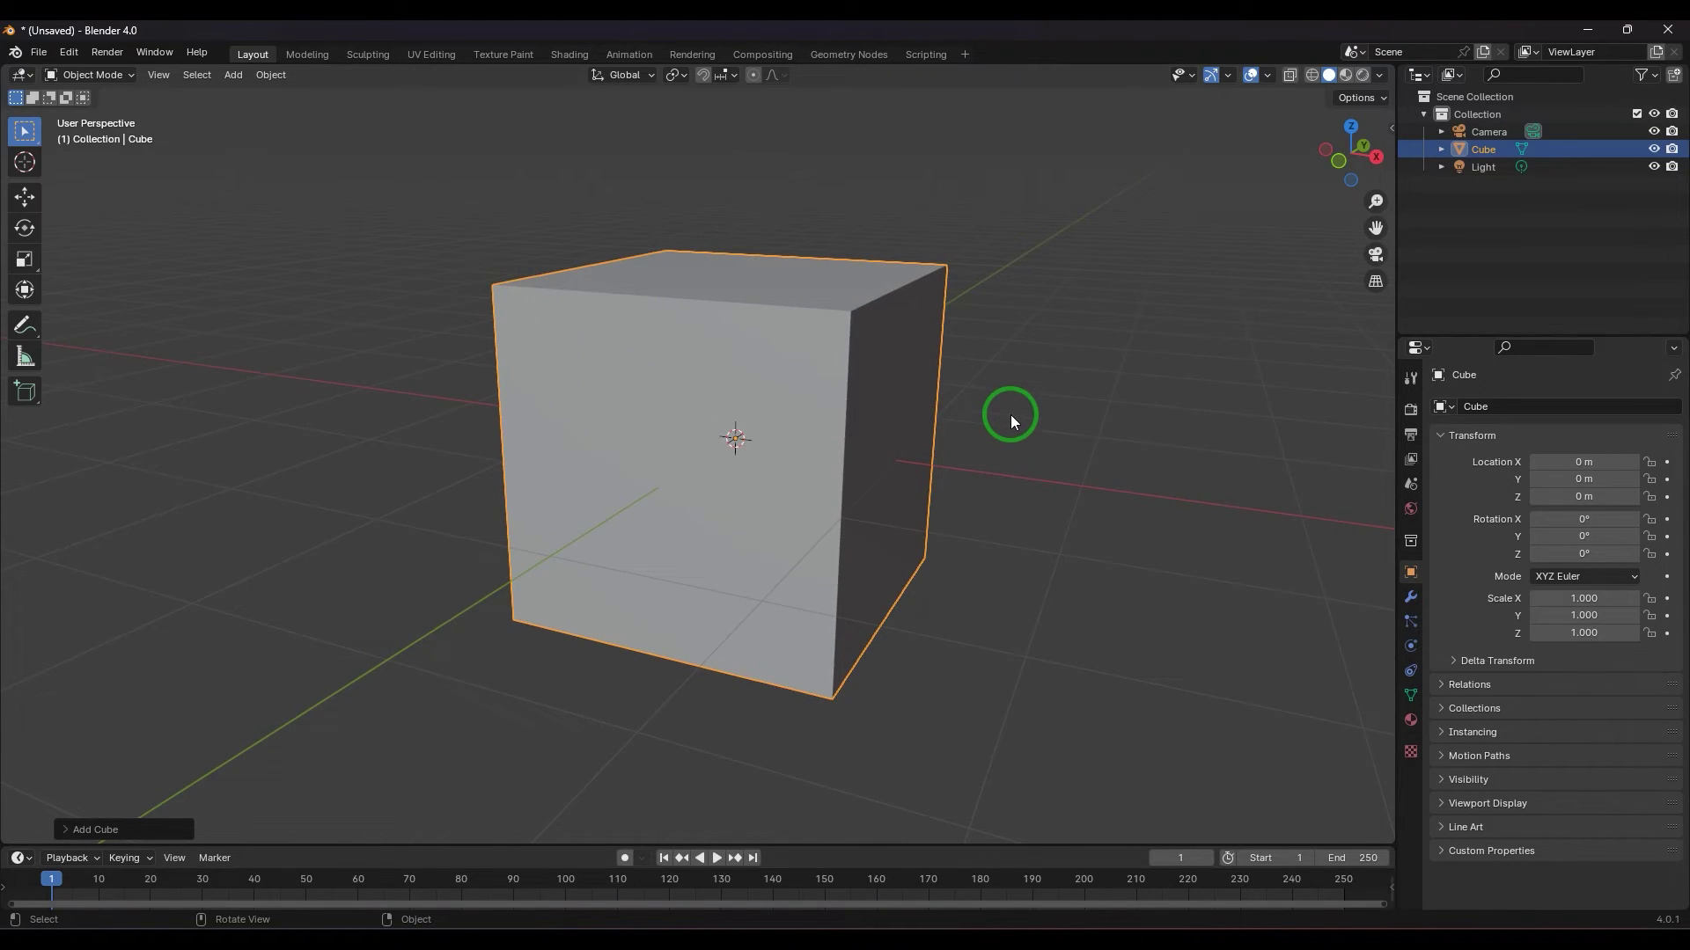
scroll(1010, 415, down, 4)
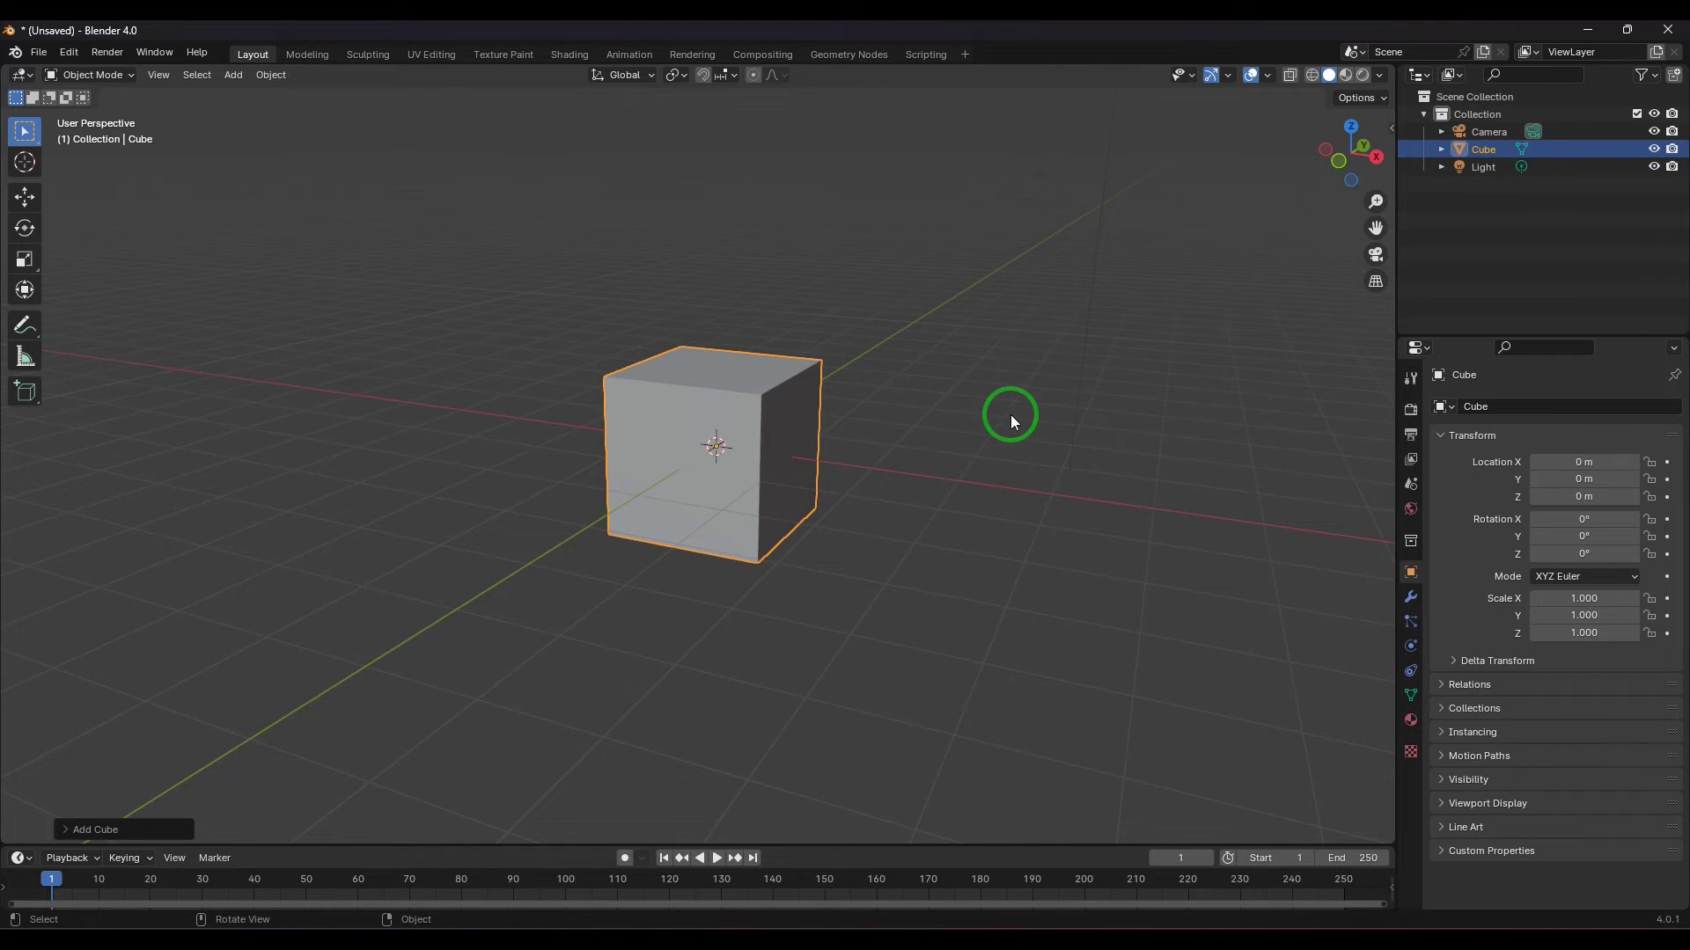
scroll(1010, 415, up, 5)
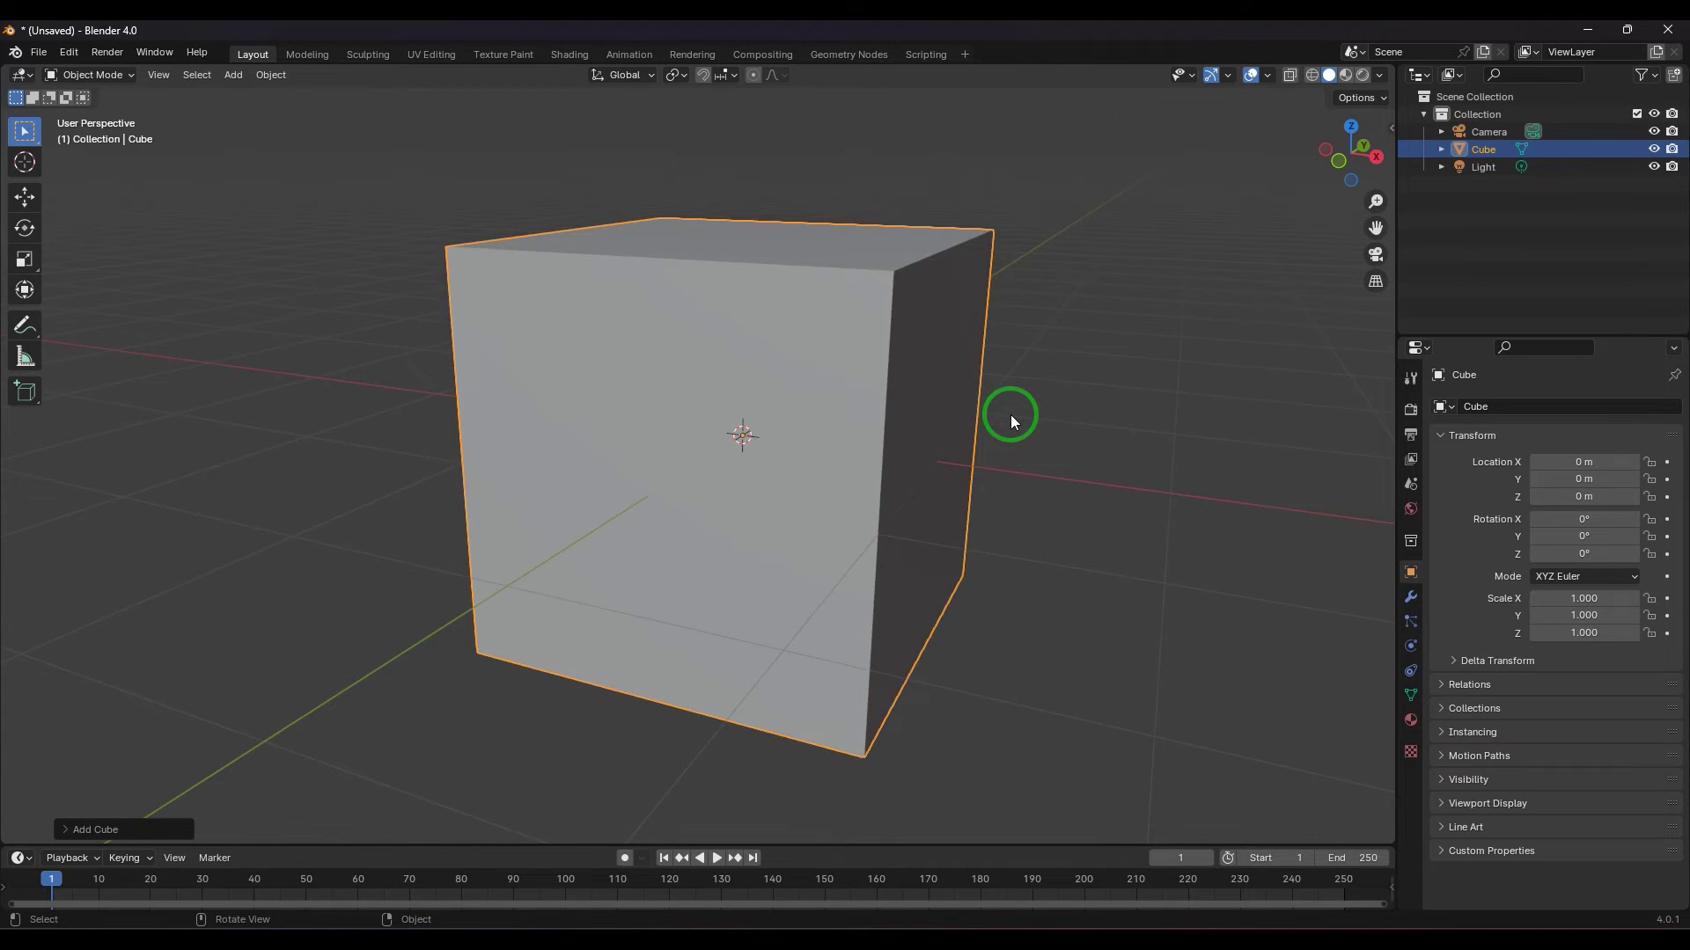
scroll(1010, 414, down, 4)
scroll(1011, 414, down, 4)
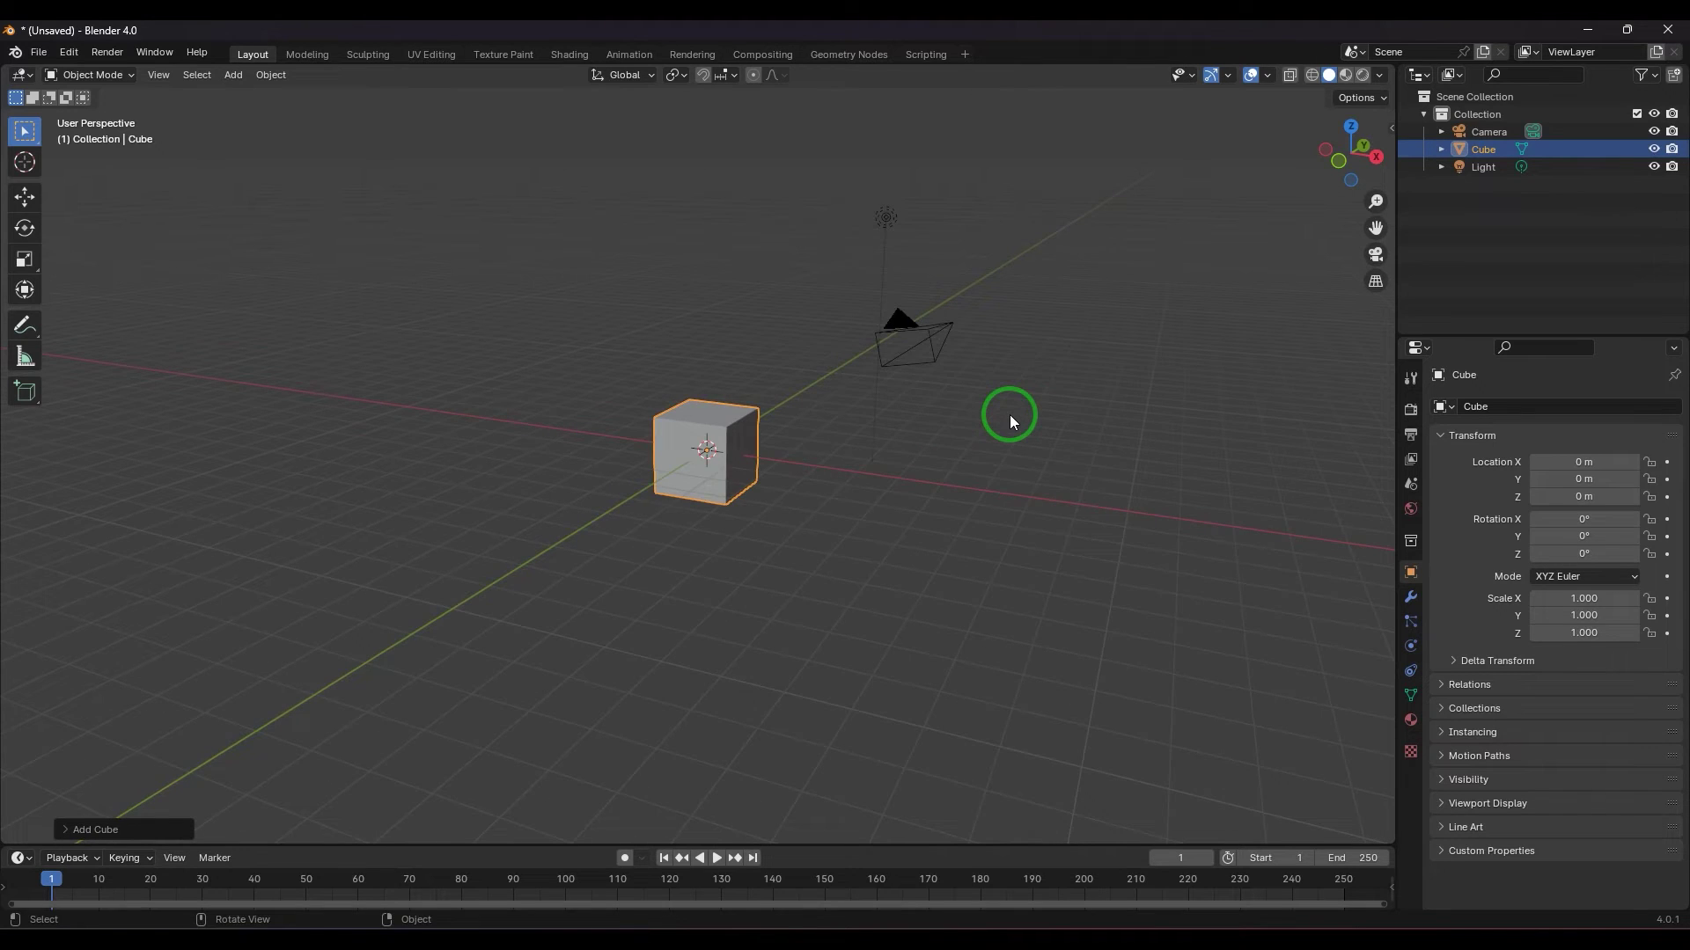
scroll(1011, 415, up, 4)
scroll(1011, 414, up, 1)
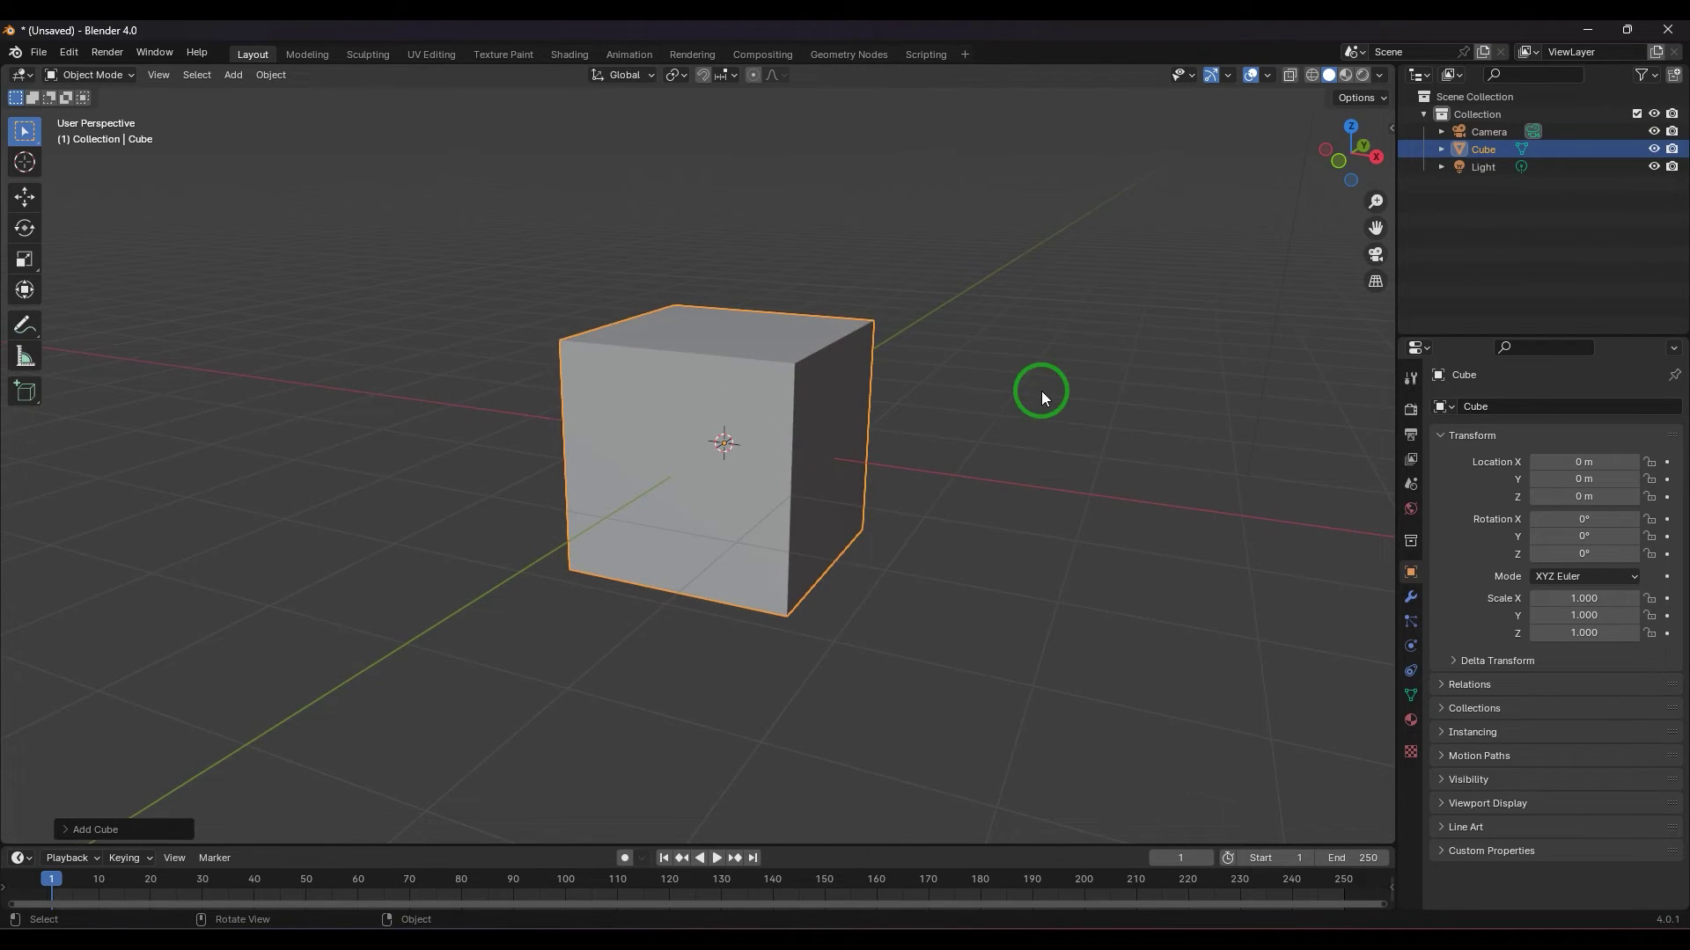
scroll(957, 407, down, 6)
middle_drag(687, 535, 1221, 346)
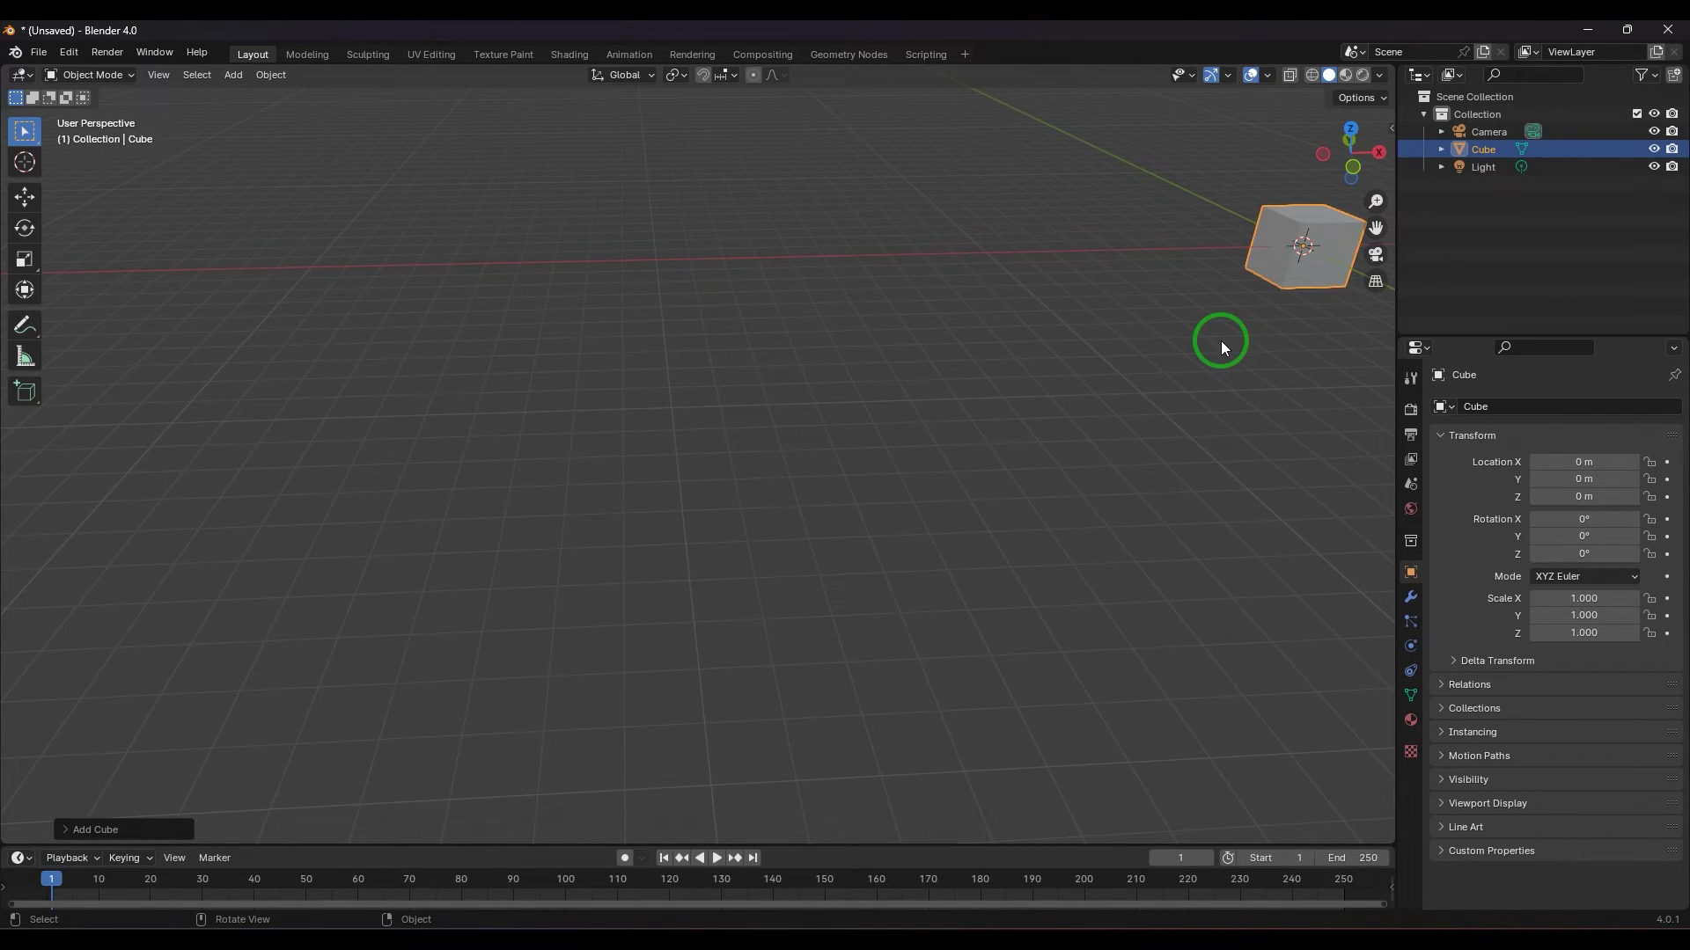
Use View > Frame All to fit cube, light and camera, then orbit to a new angle.
click(158, 76)
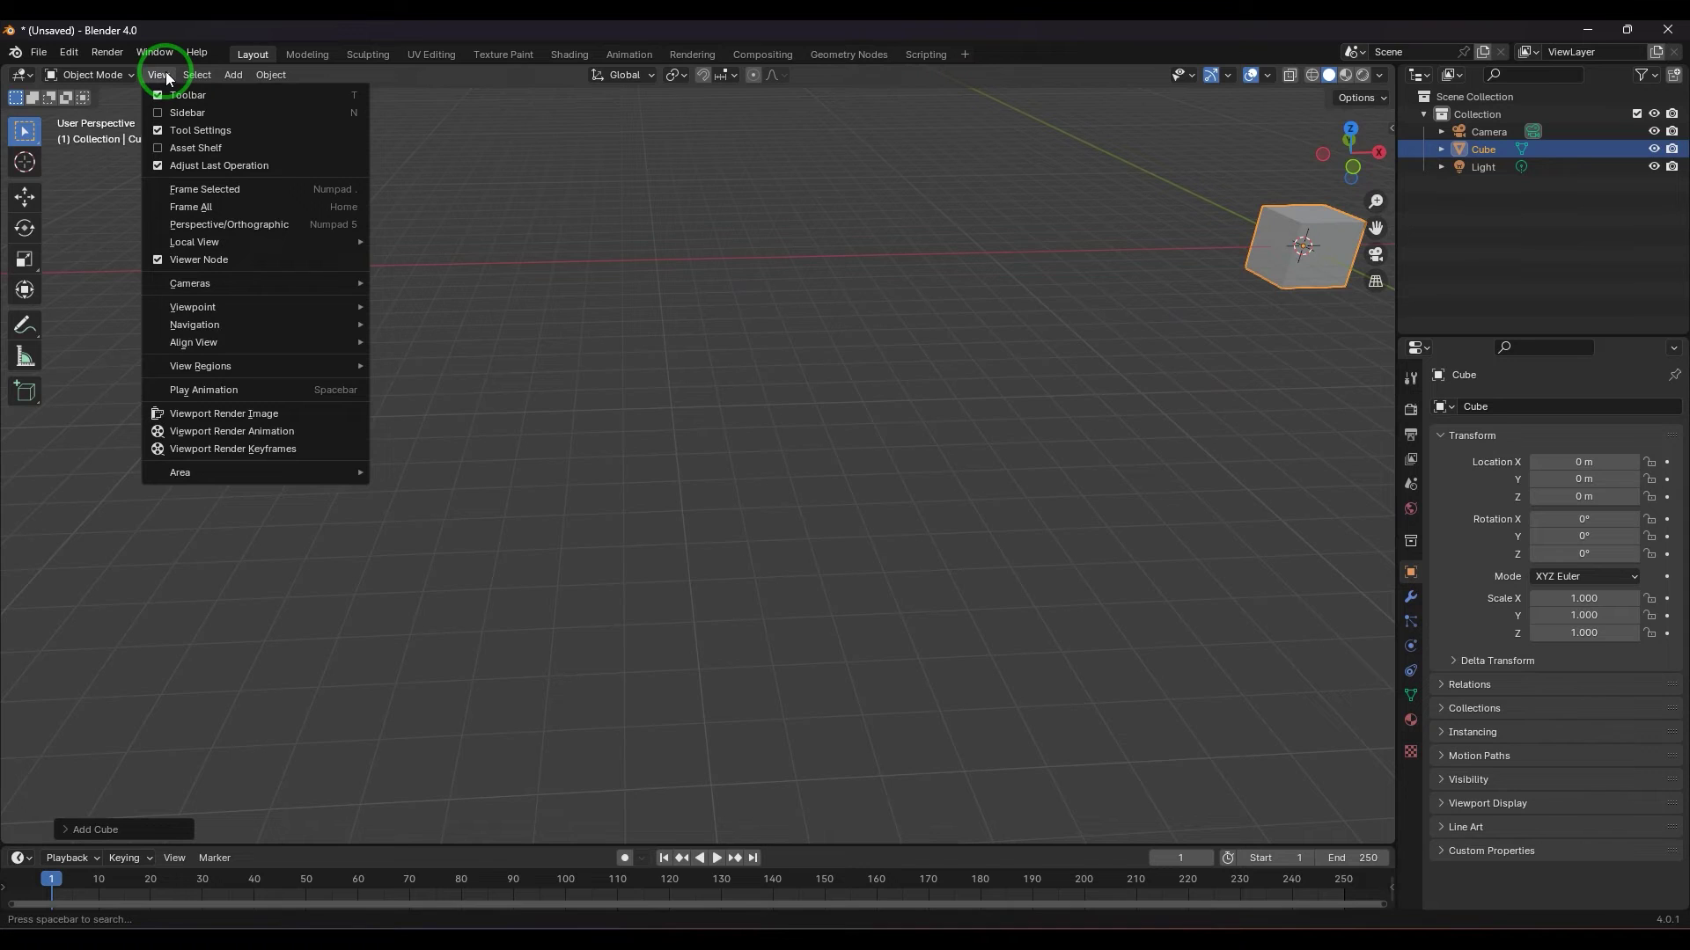
click(230, 210)
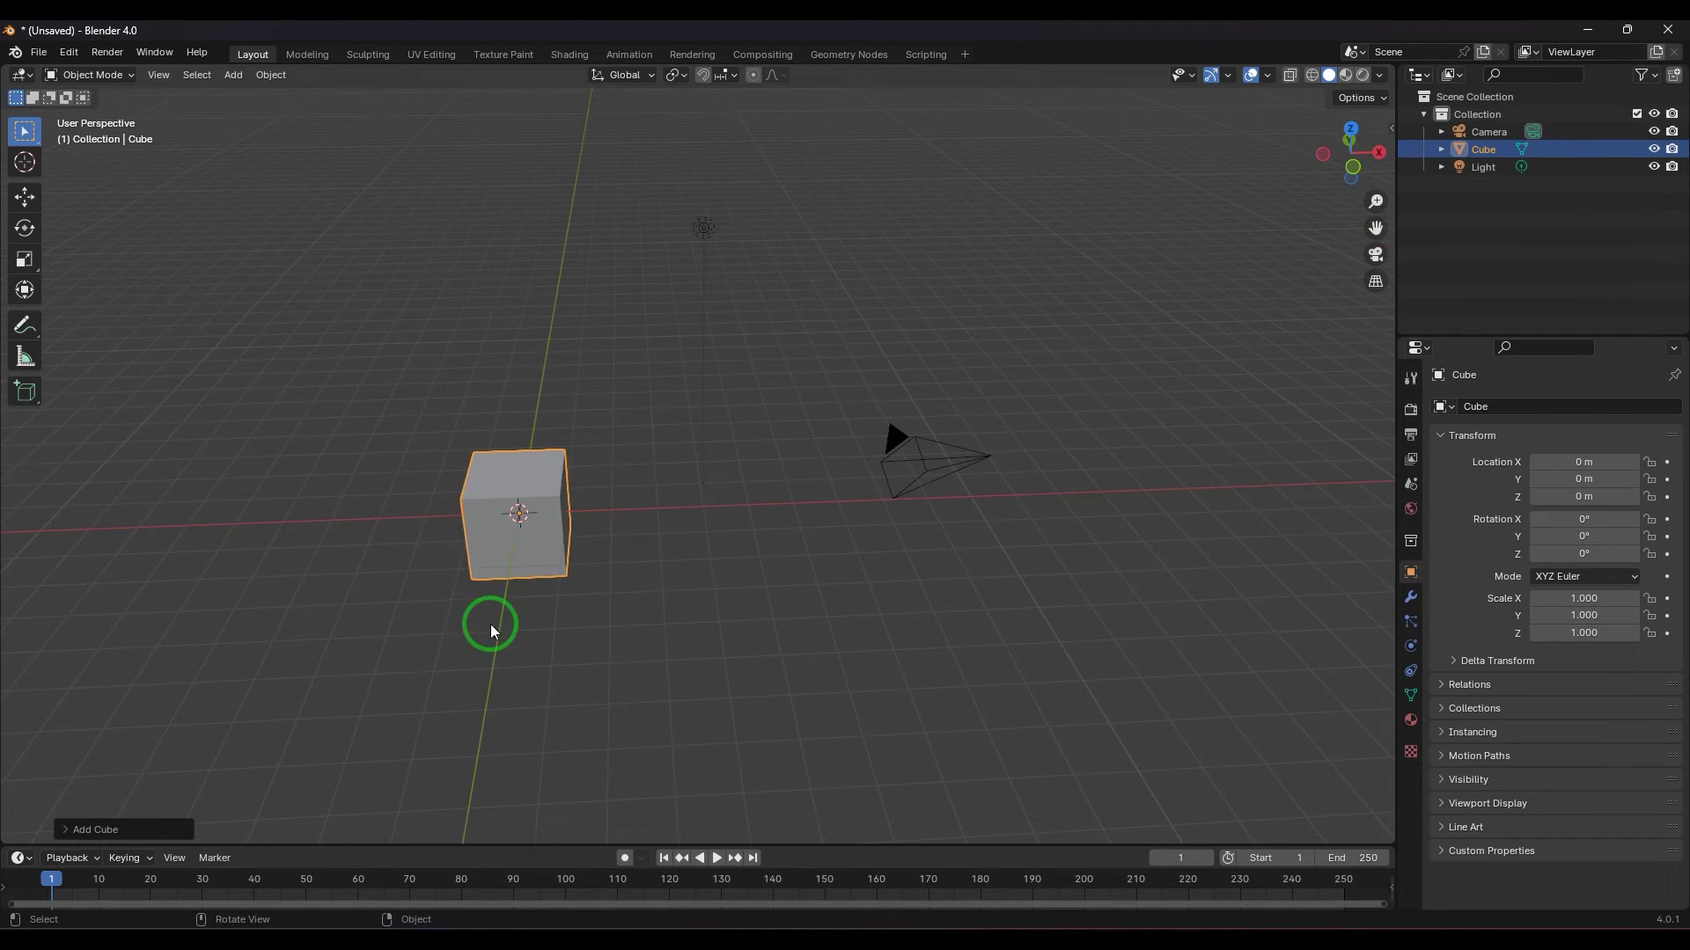
middle_drag(489, 625, 188, 301)
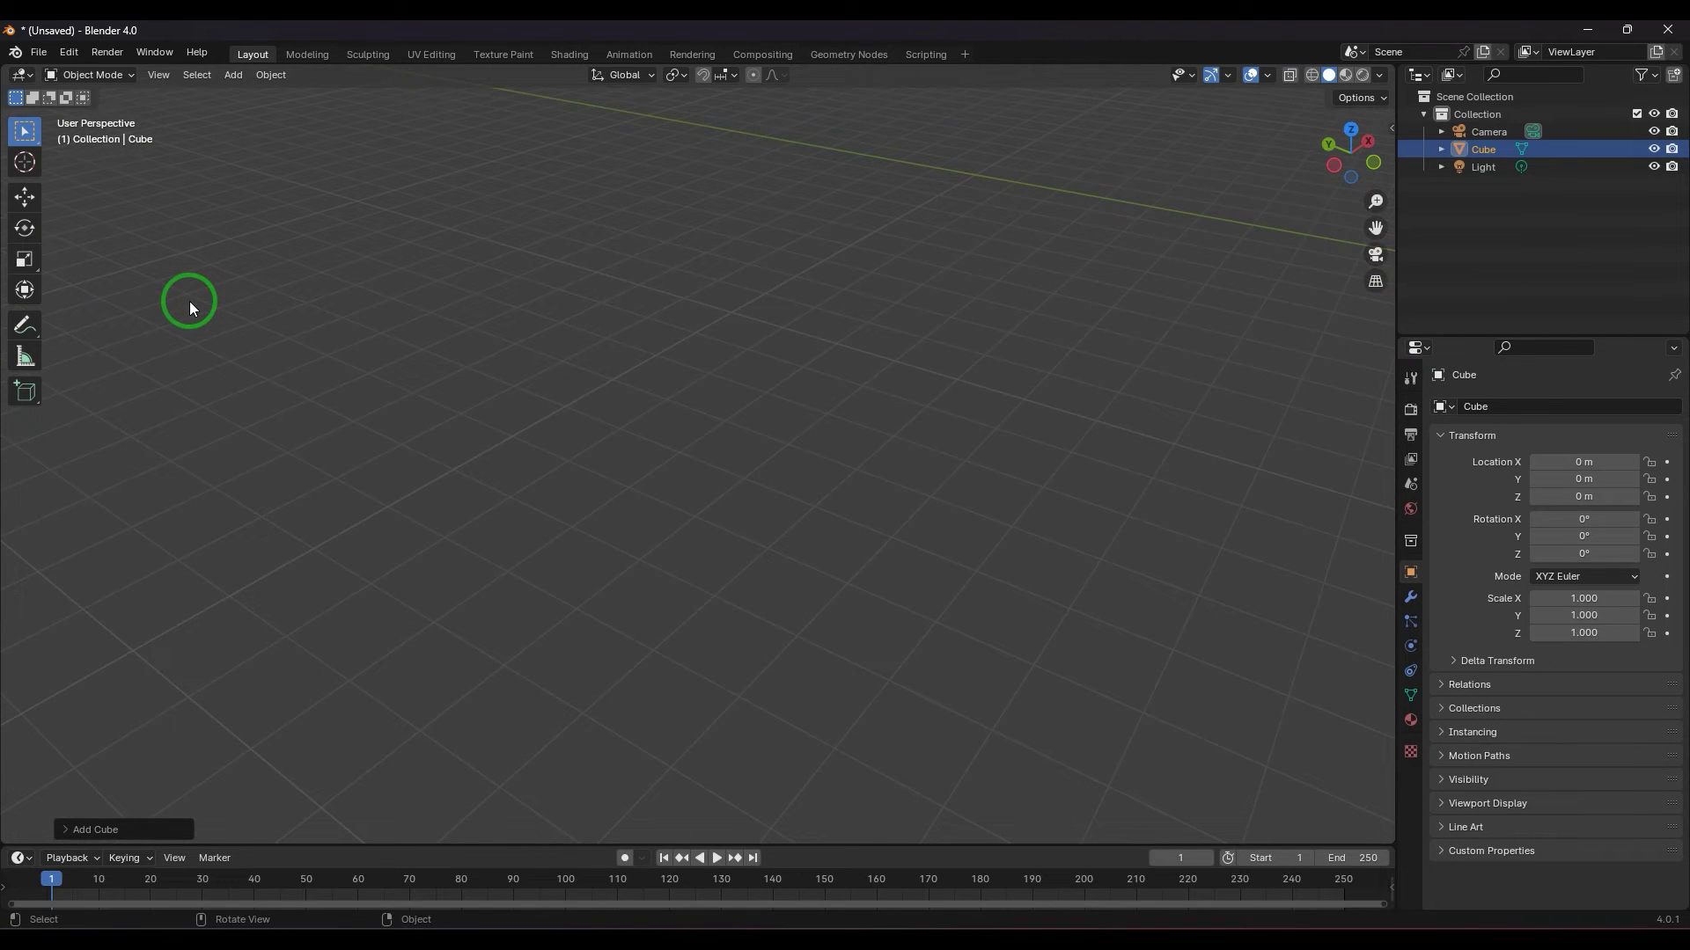
middle_drag(335, 352, 588, 346)
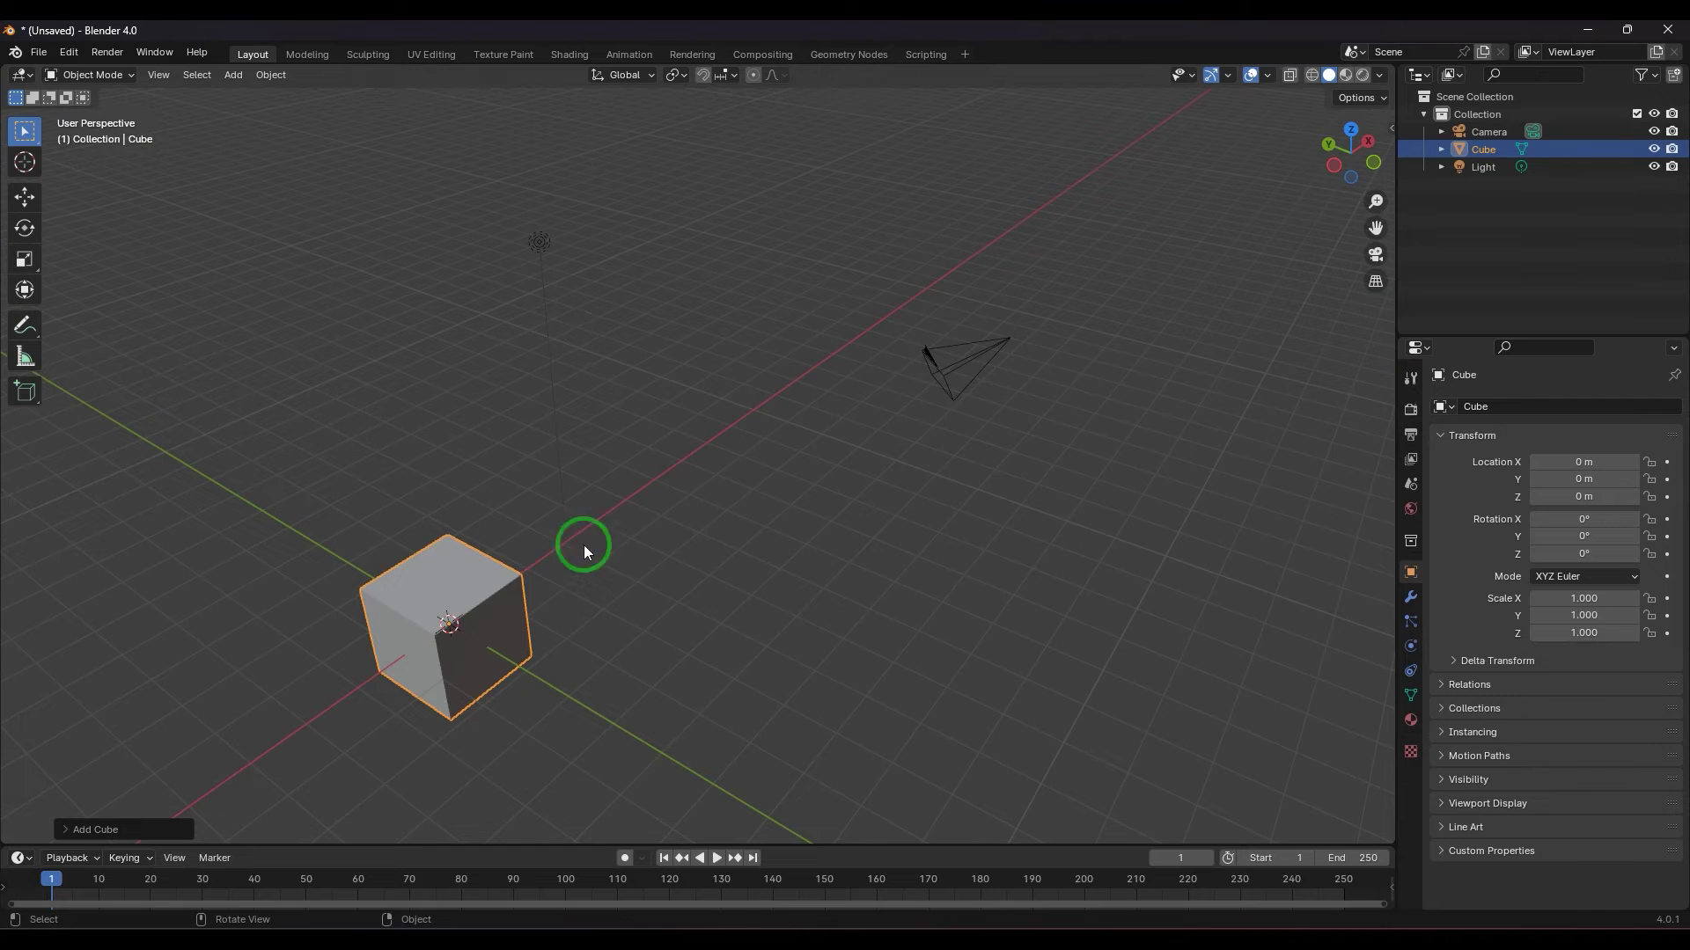
click(160, 78)
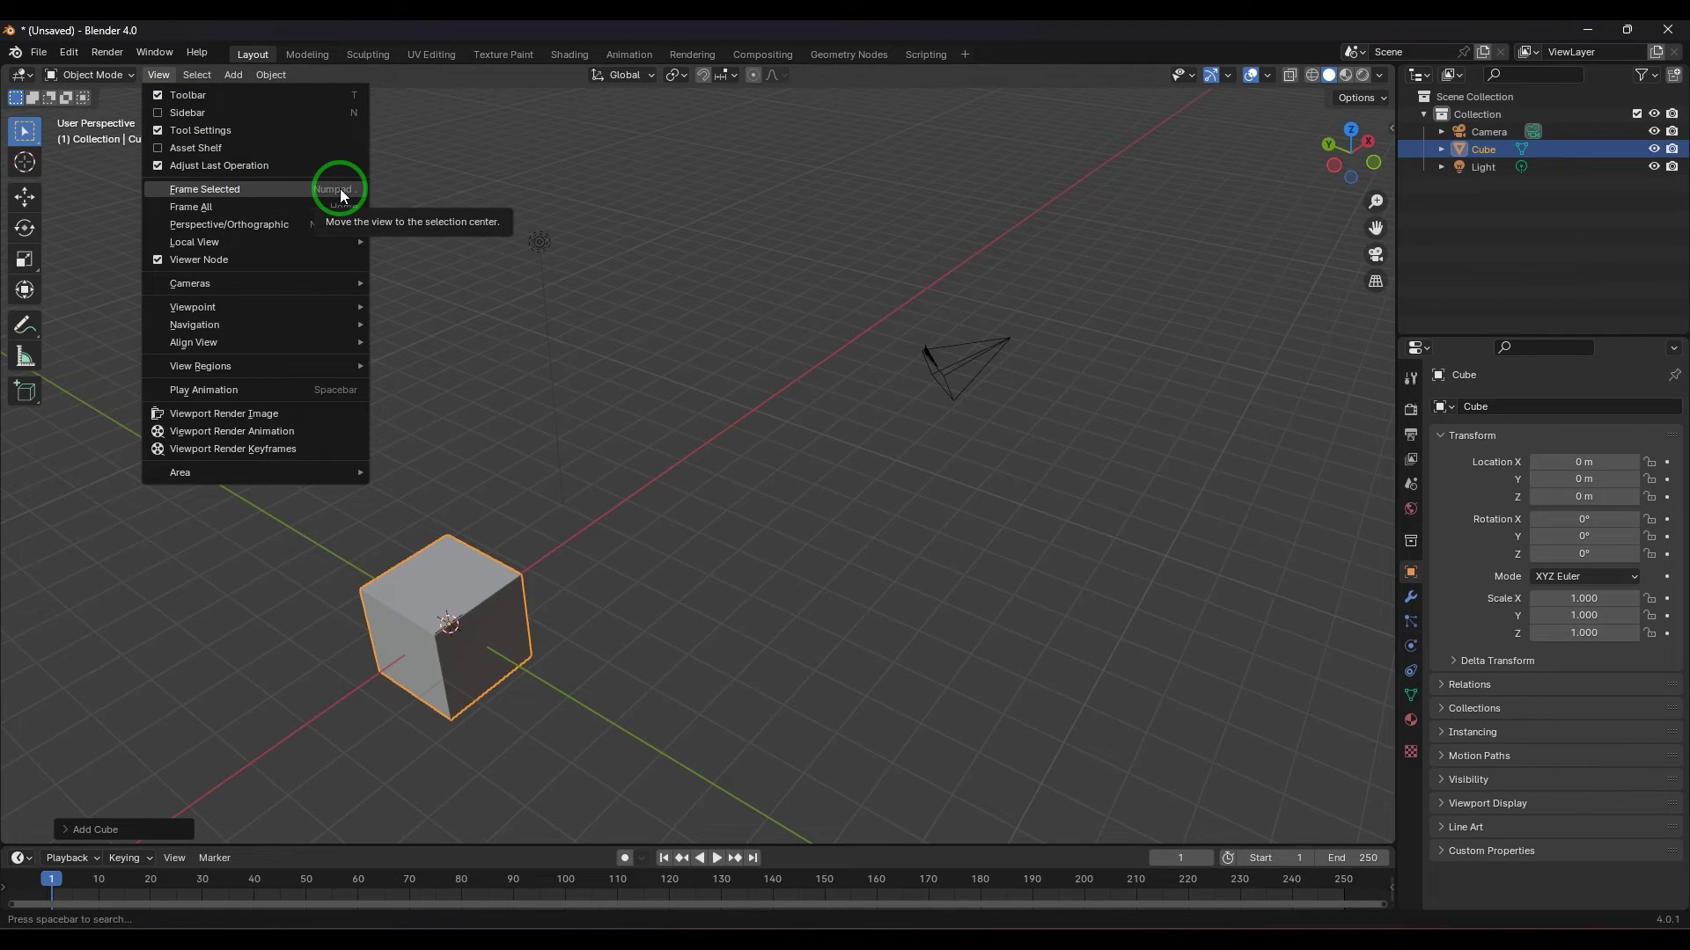
Select the cube, alternate Numpad . and Home framing twice, then bring up the ` view pie.
click(780, 523)
click(396, 599)
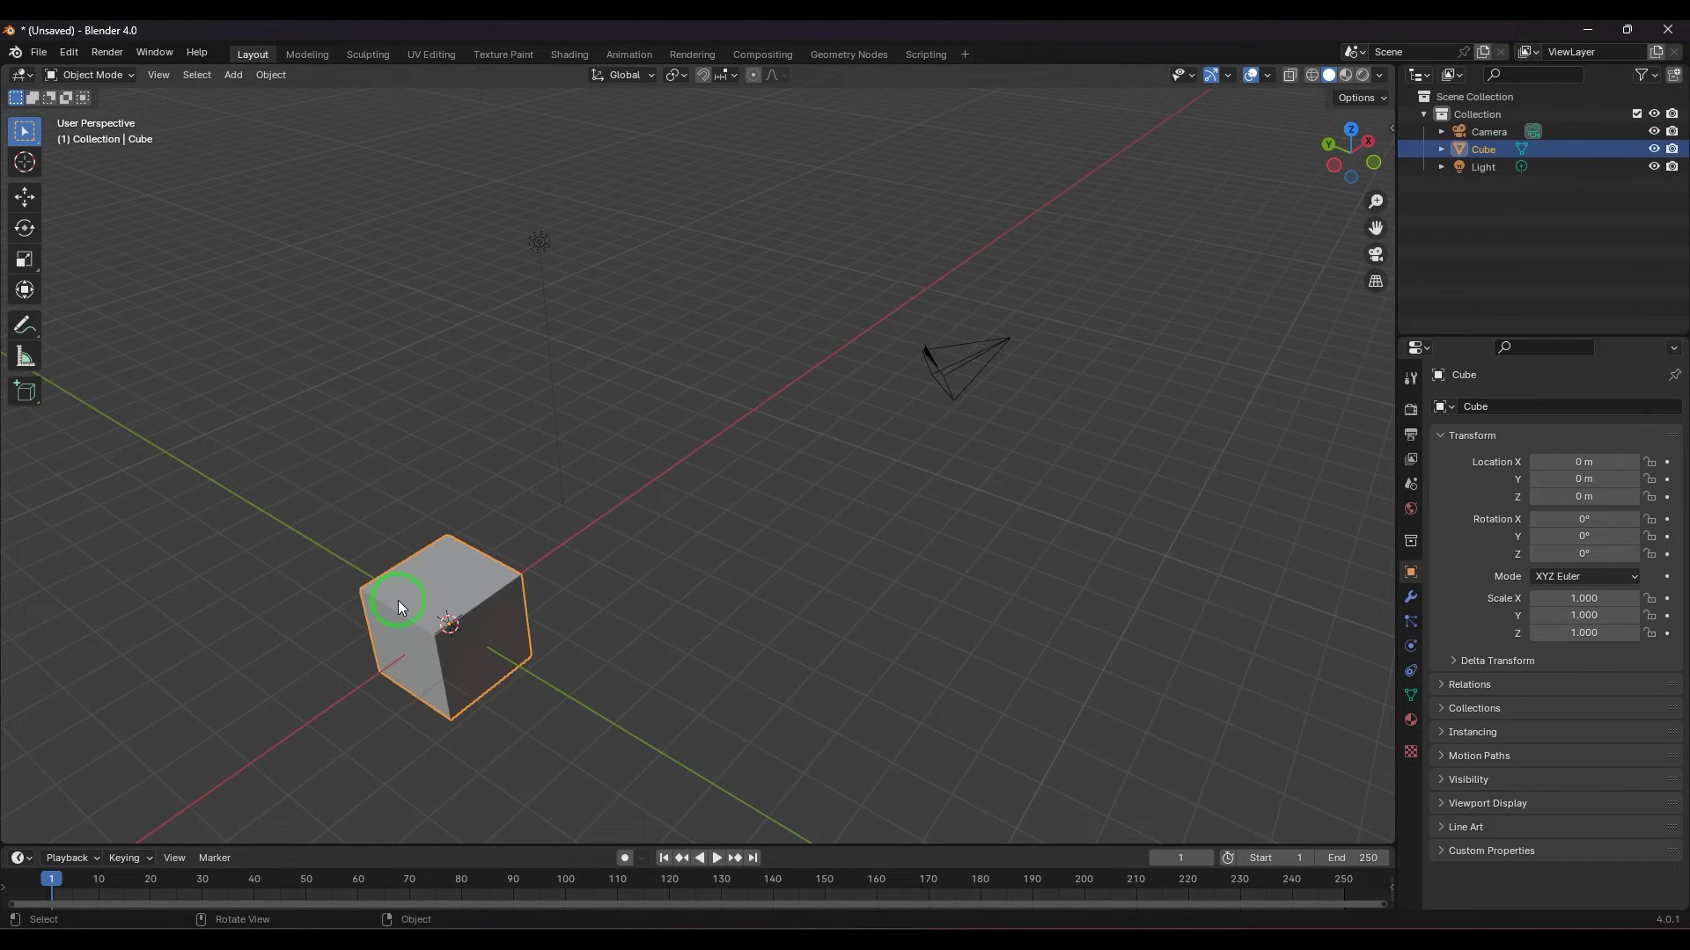
key(KP_Decimal)
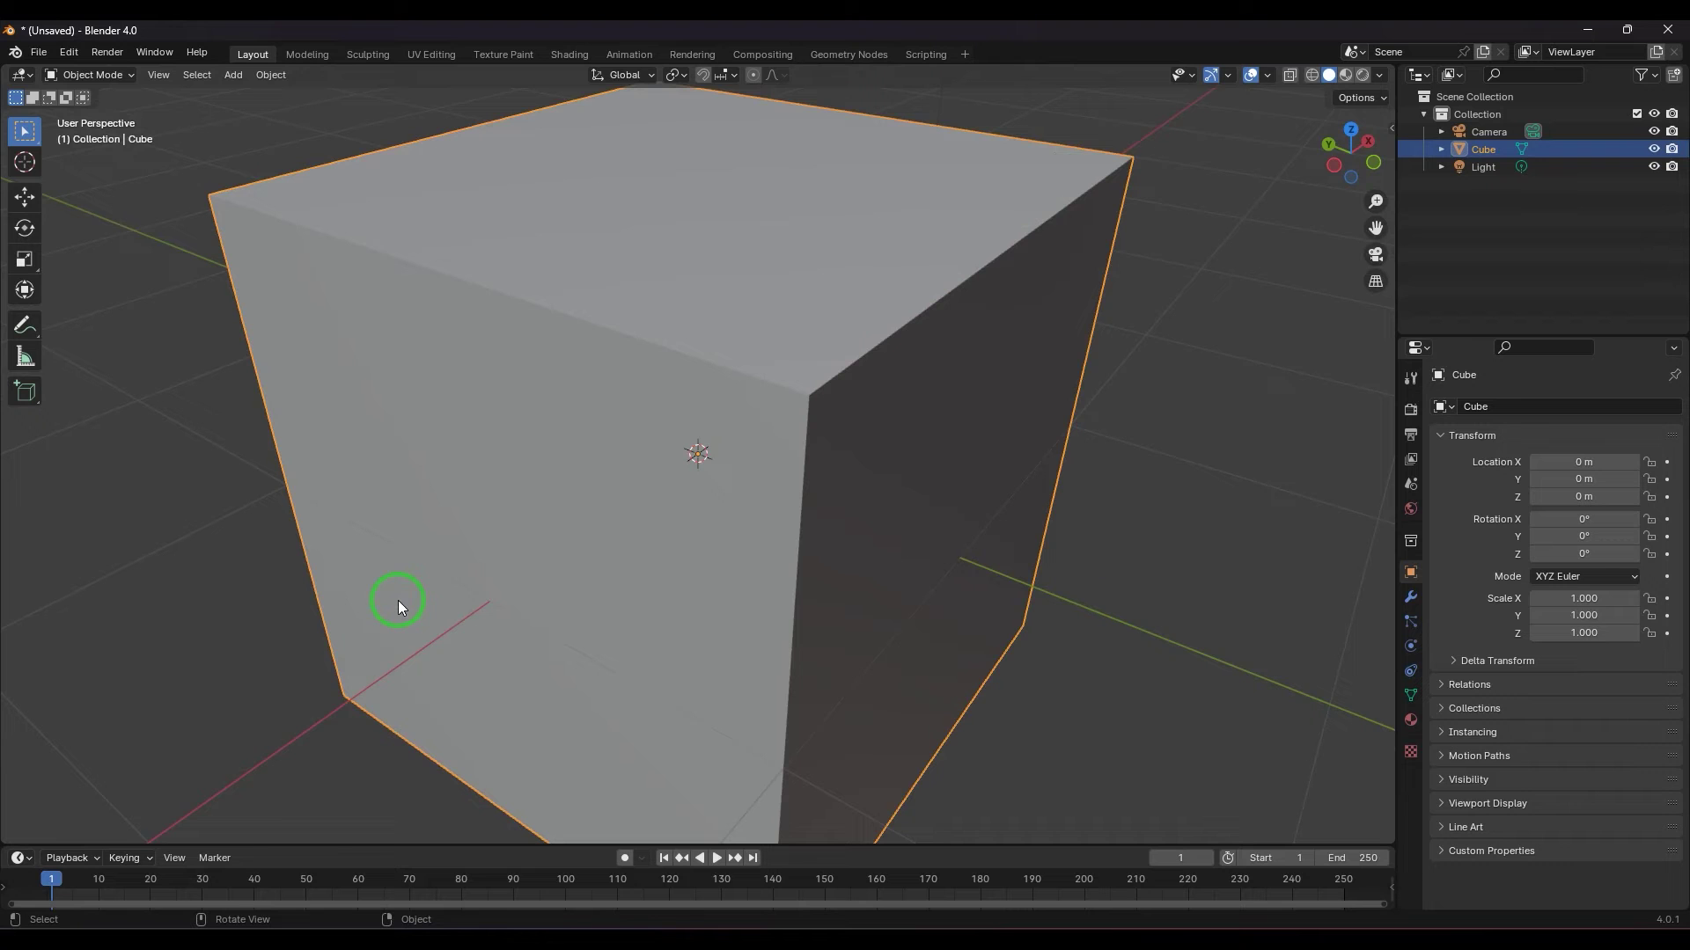
key(Home)
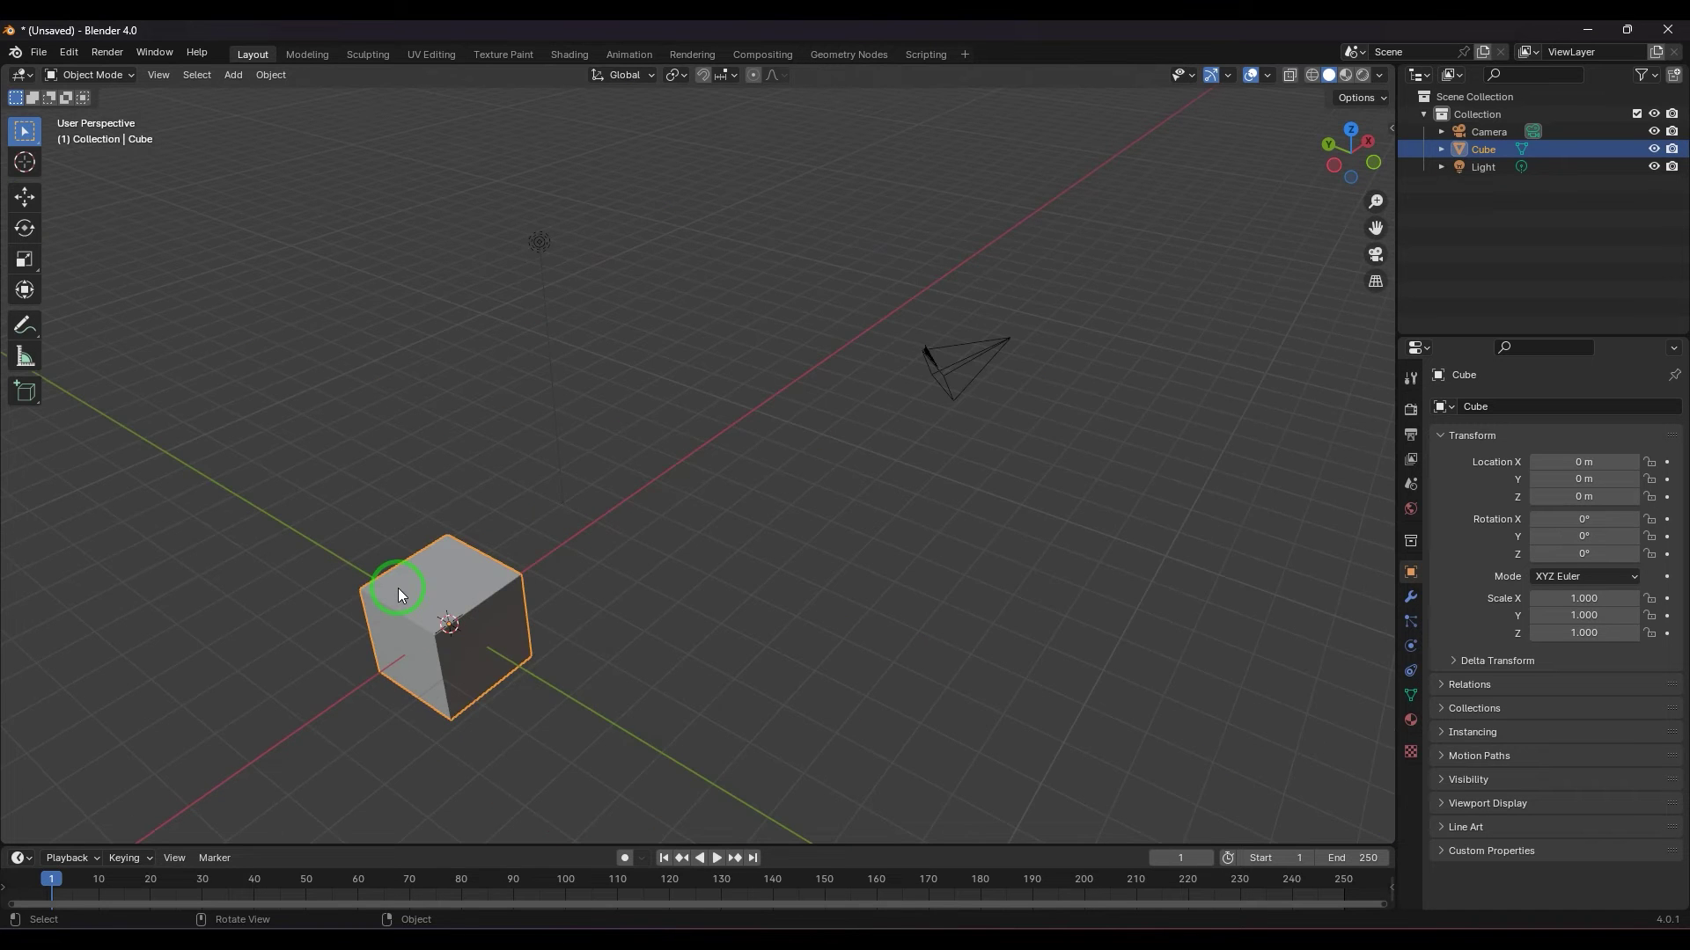
key(KP_Decimal)
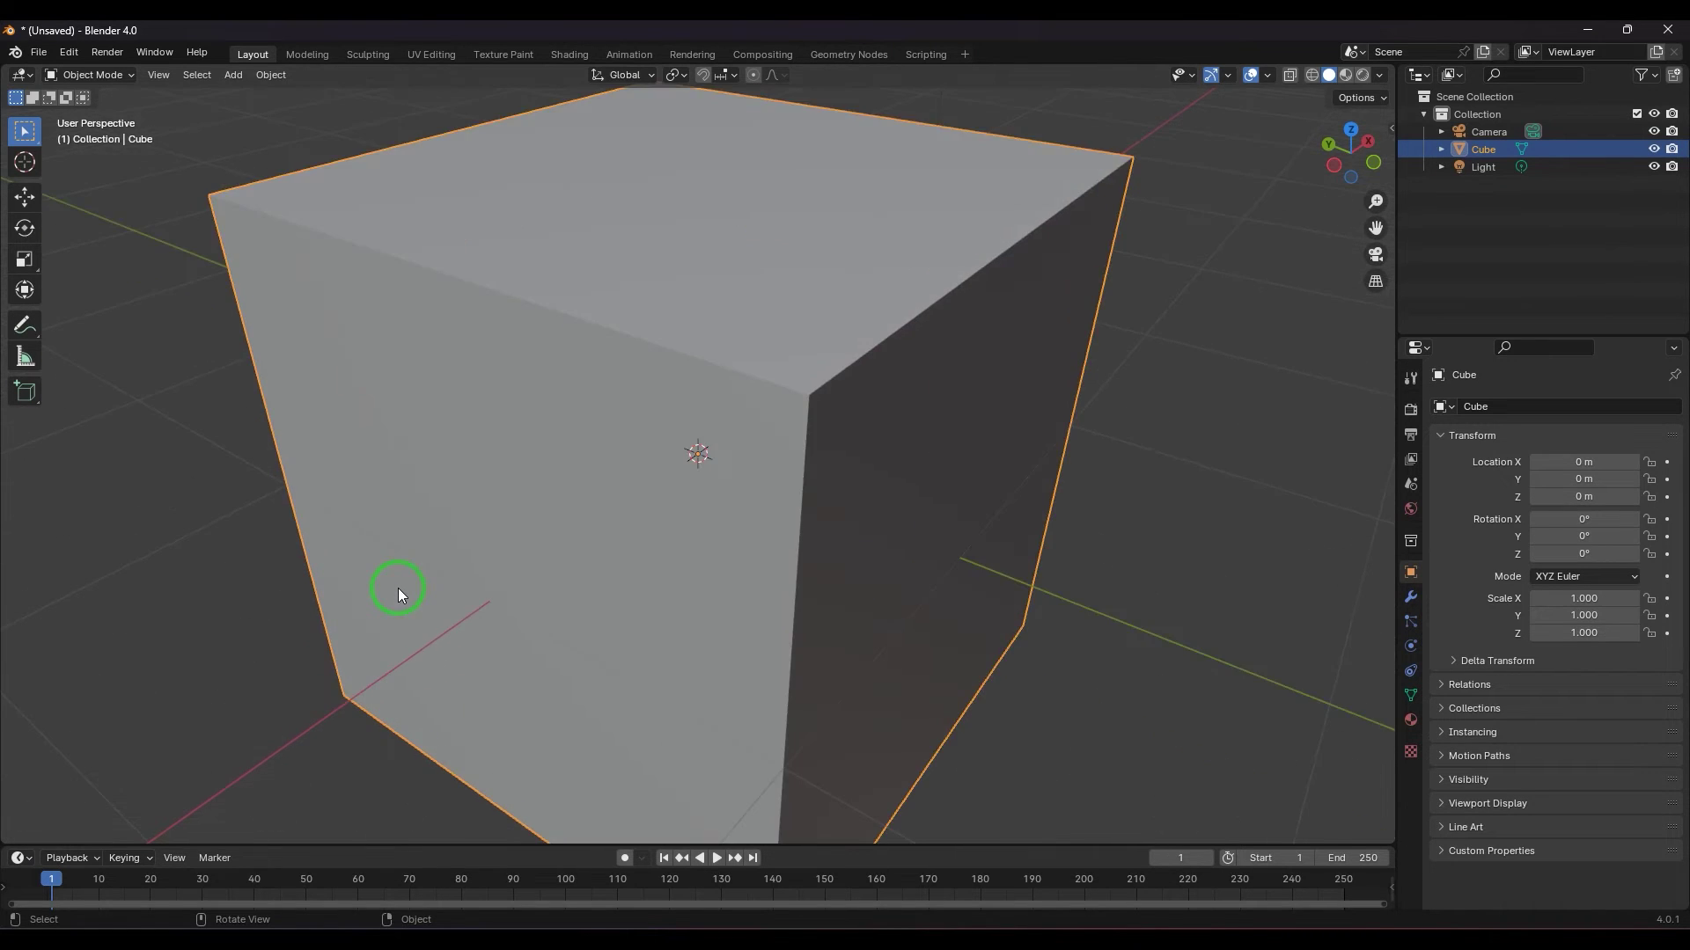
key(Home)
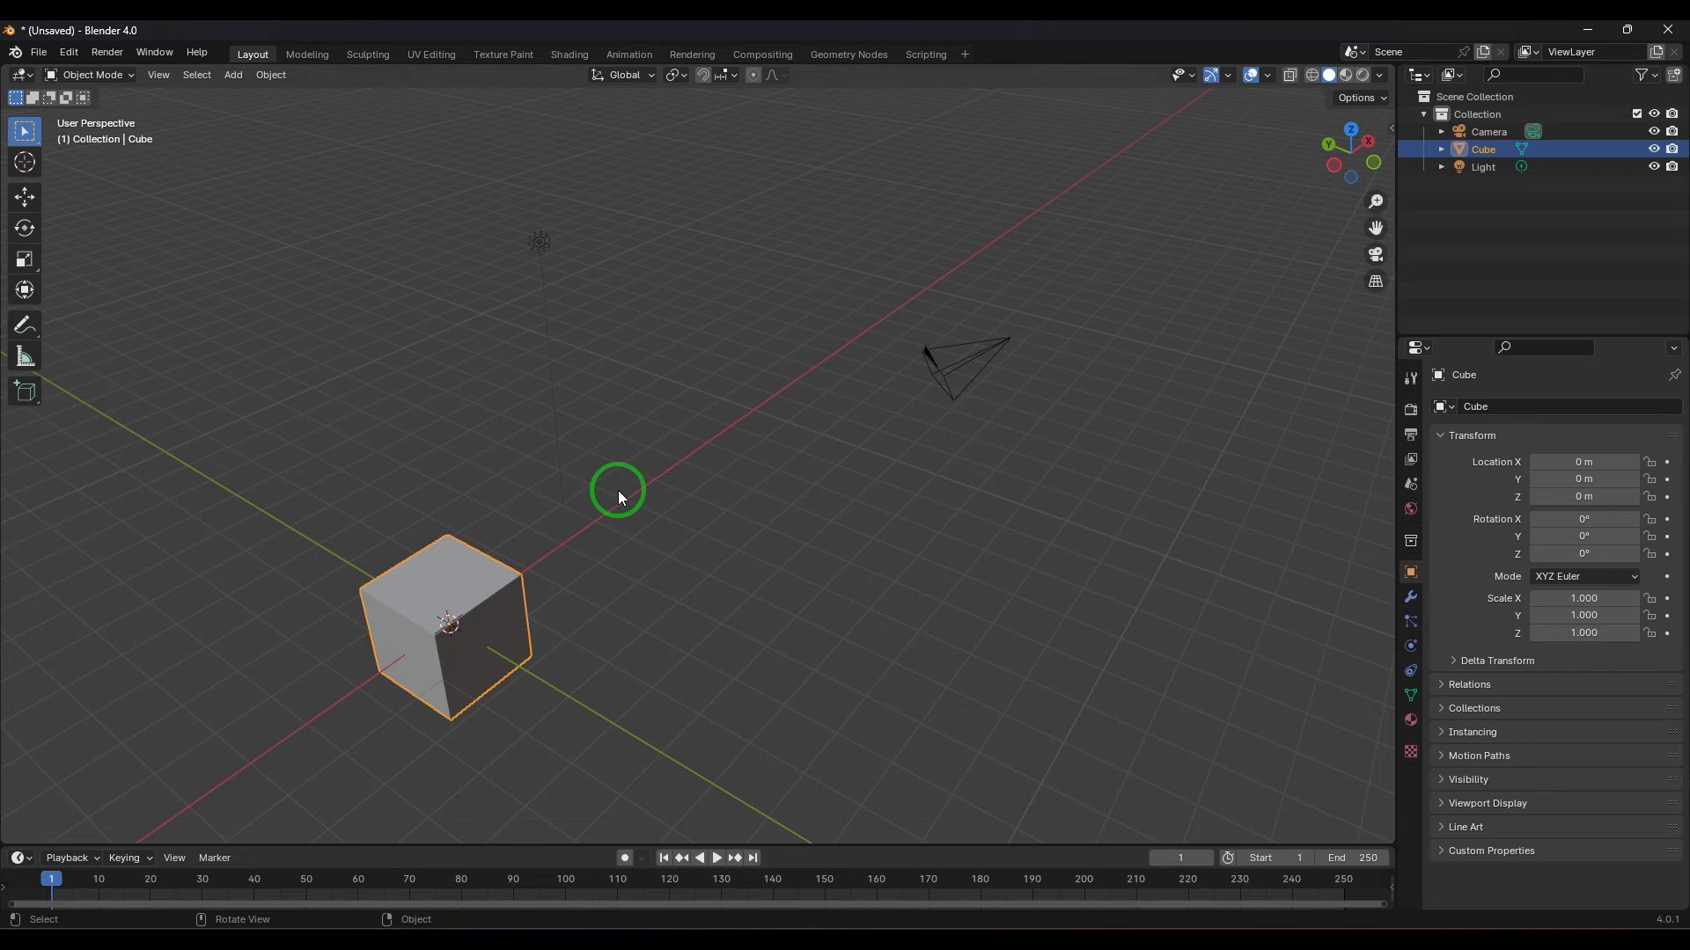
key(grave)
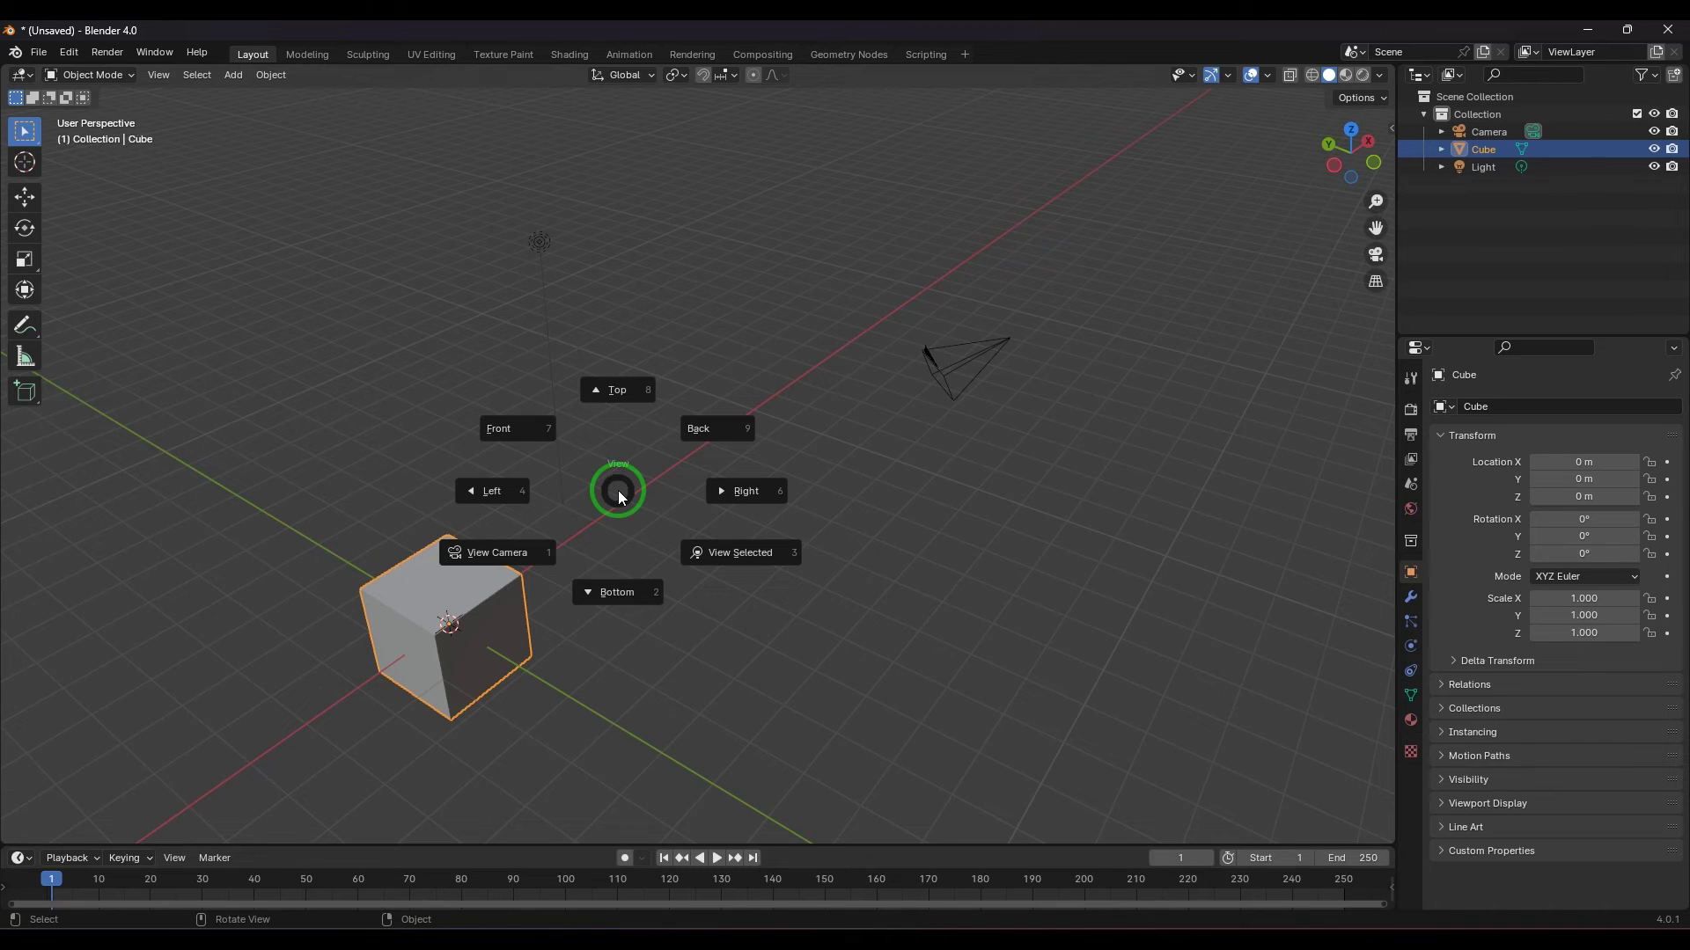
Pick Top, Back, Left and Right orthographic views in turn from the ` pie, then dismiss it.
click(621, 397)
key(grave)
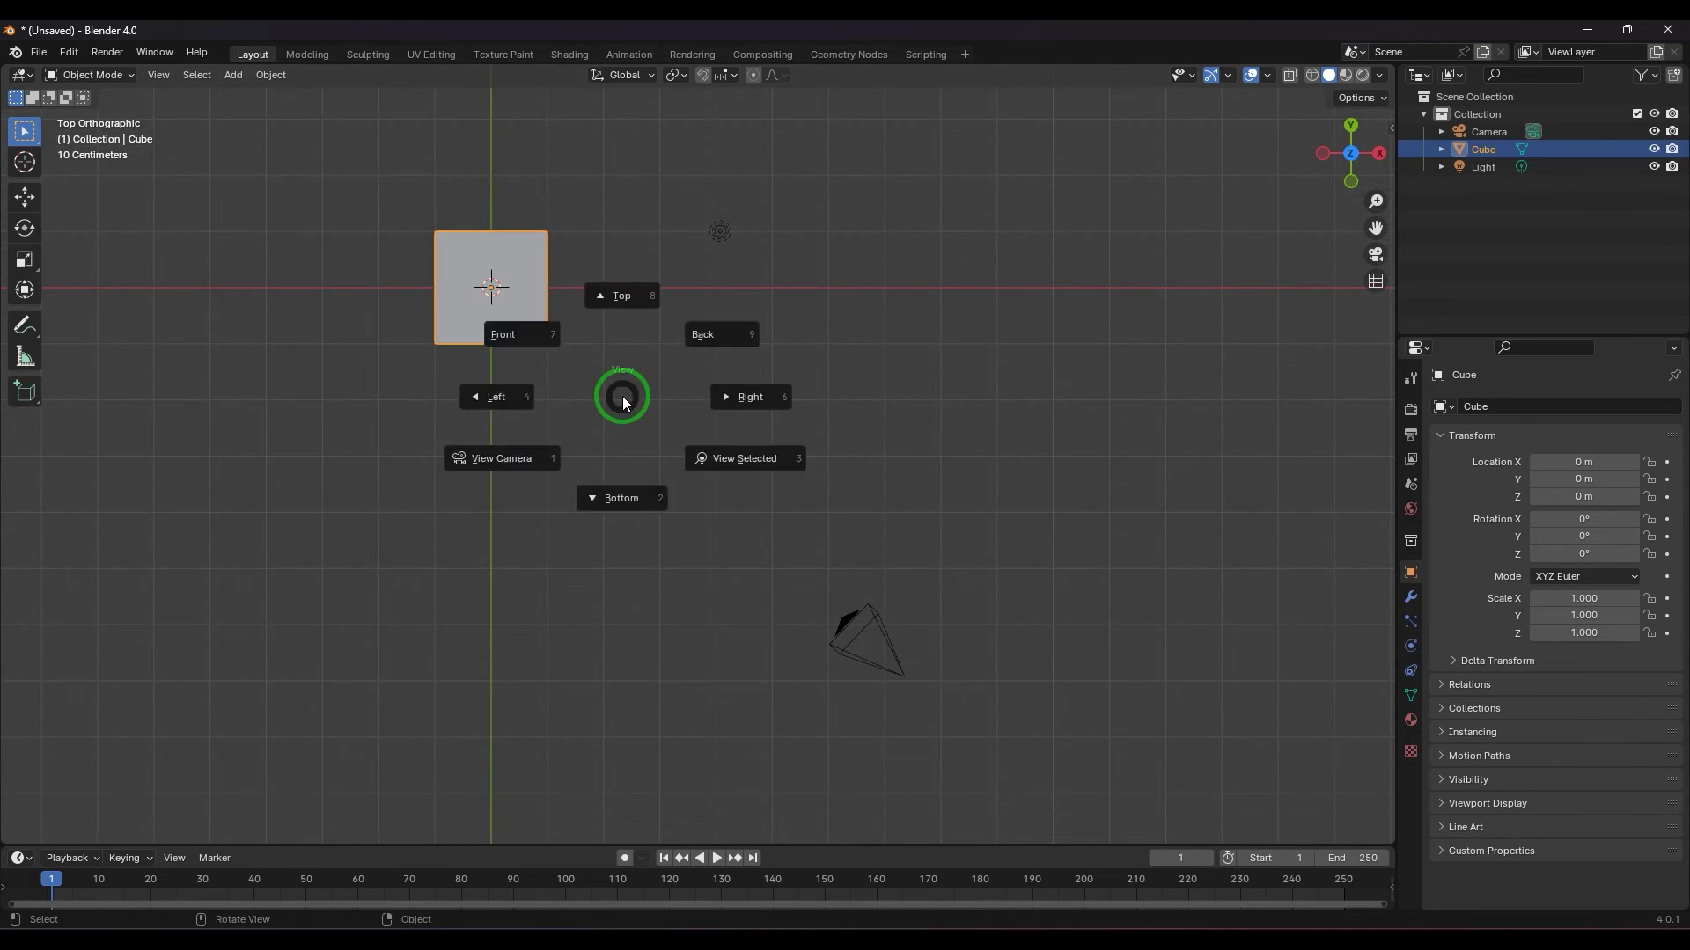
key(Escape)
key(grave)
click(803, 367)
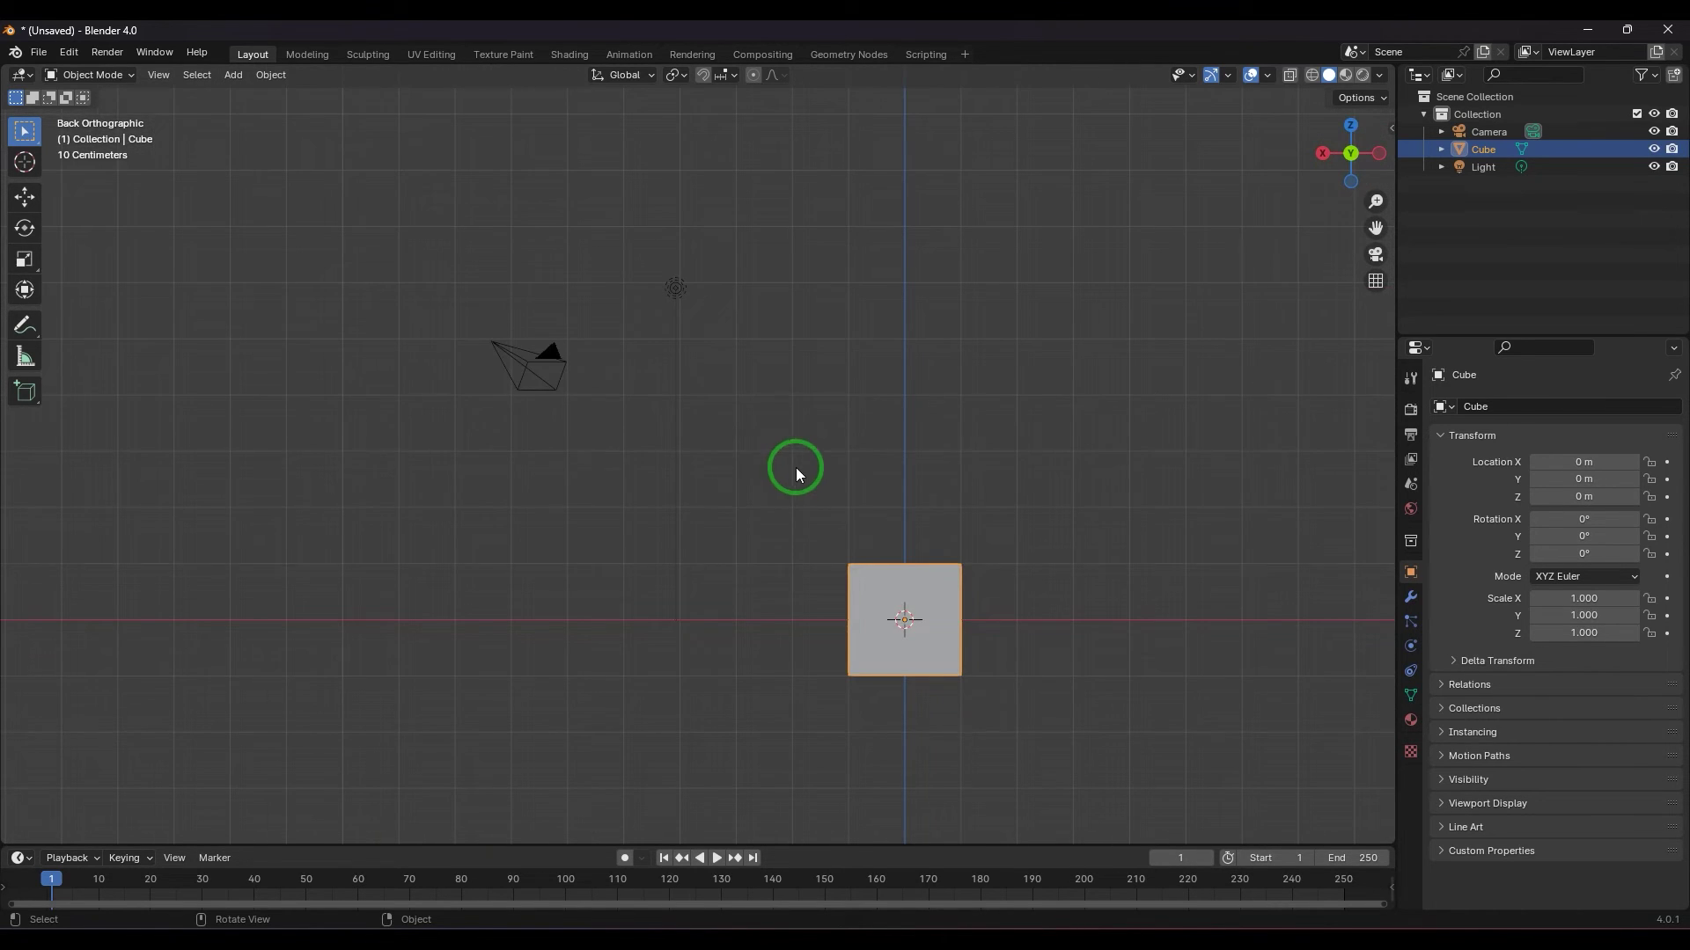
key(grave)
click(674, 476)
key(grave)
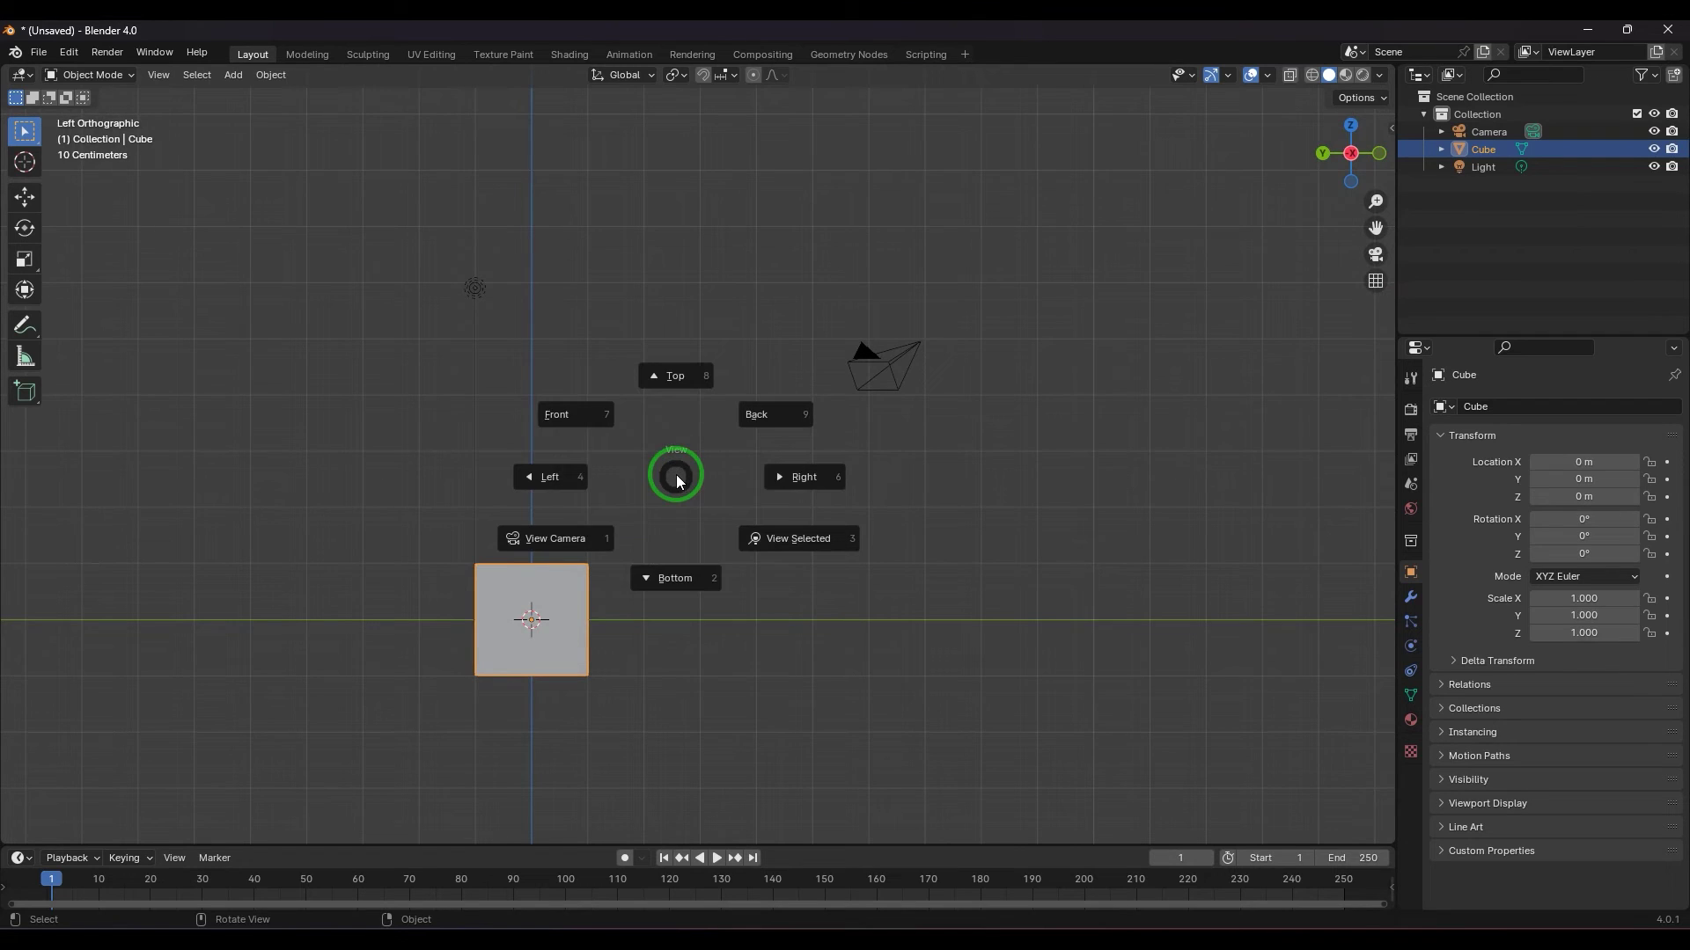
click(795, 479)
key(grave)
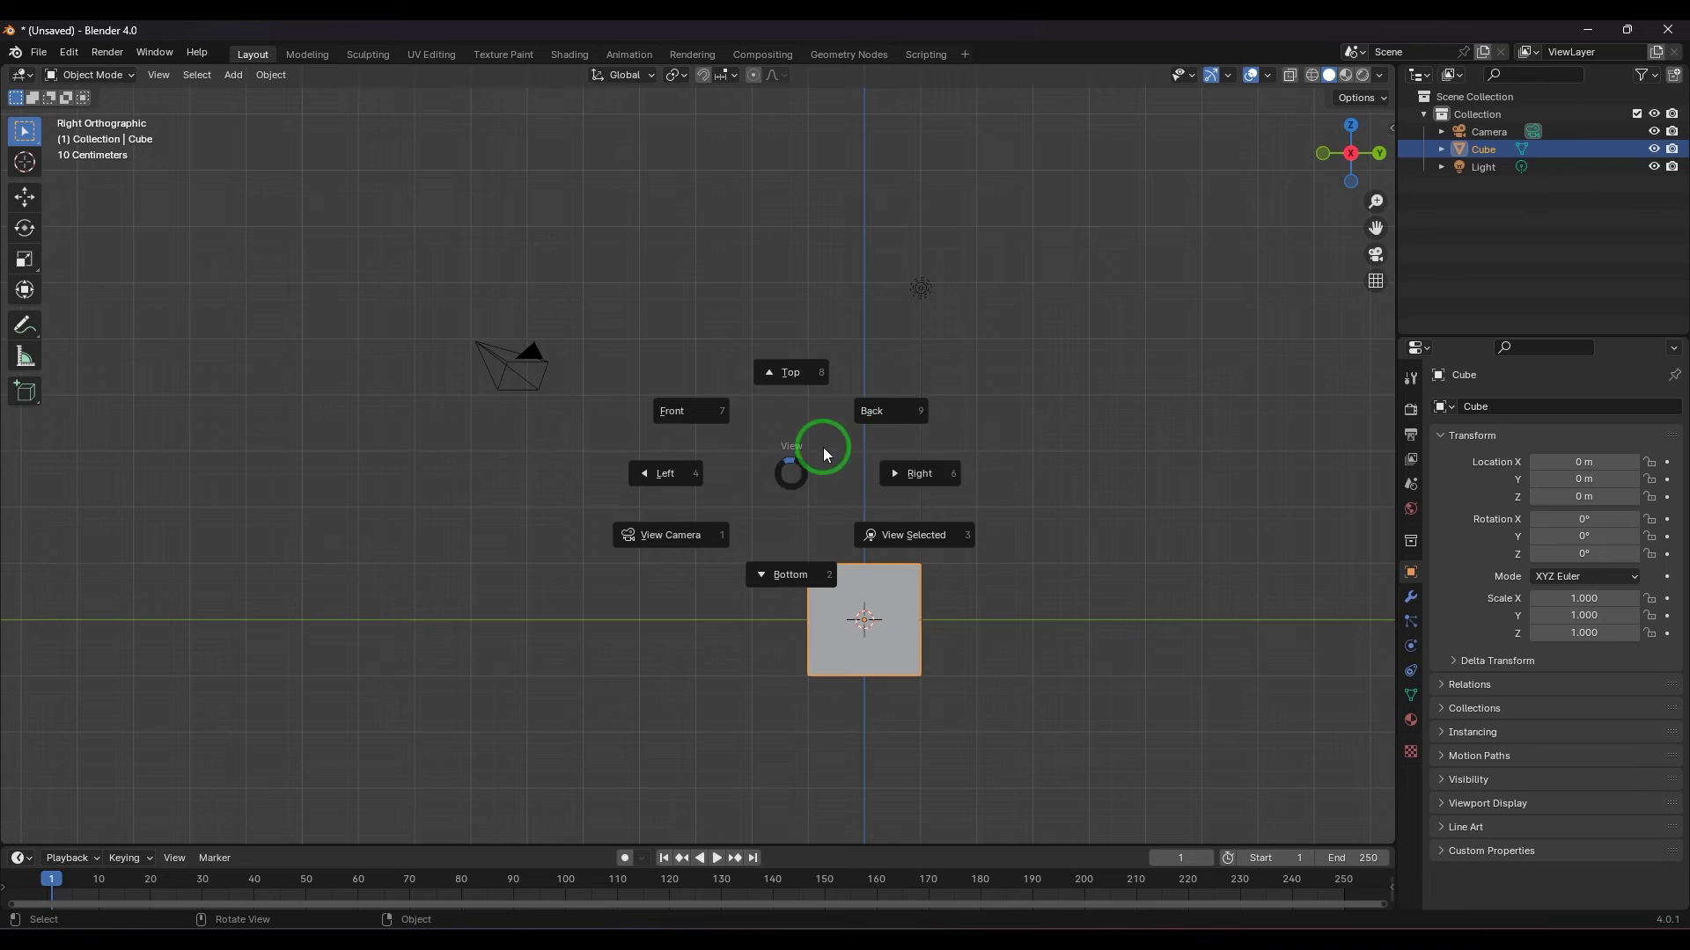
click(794, 465)
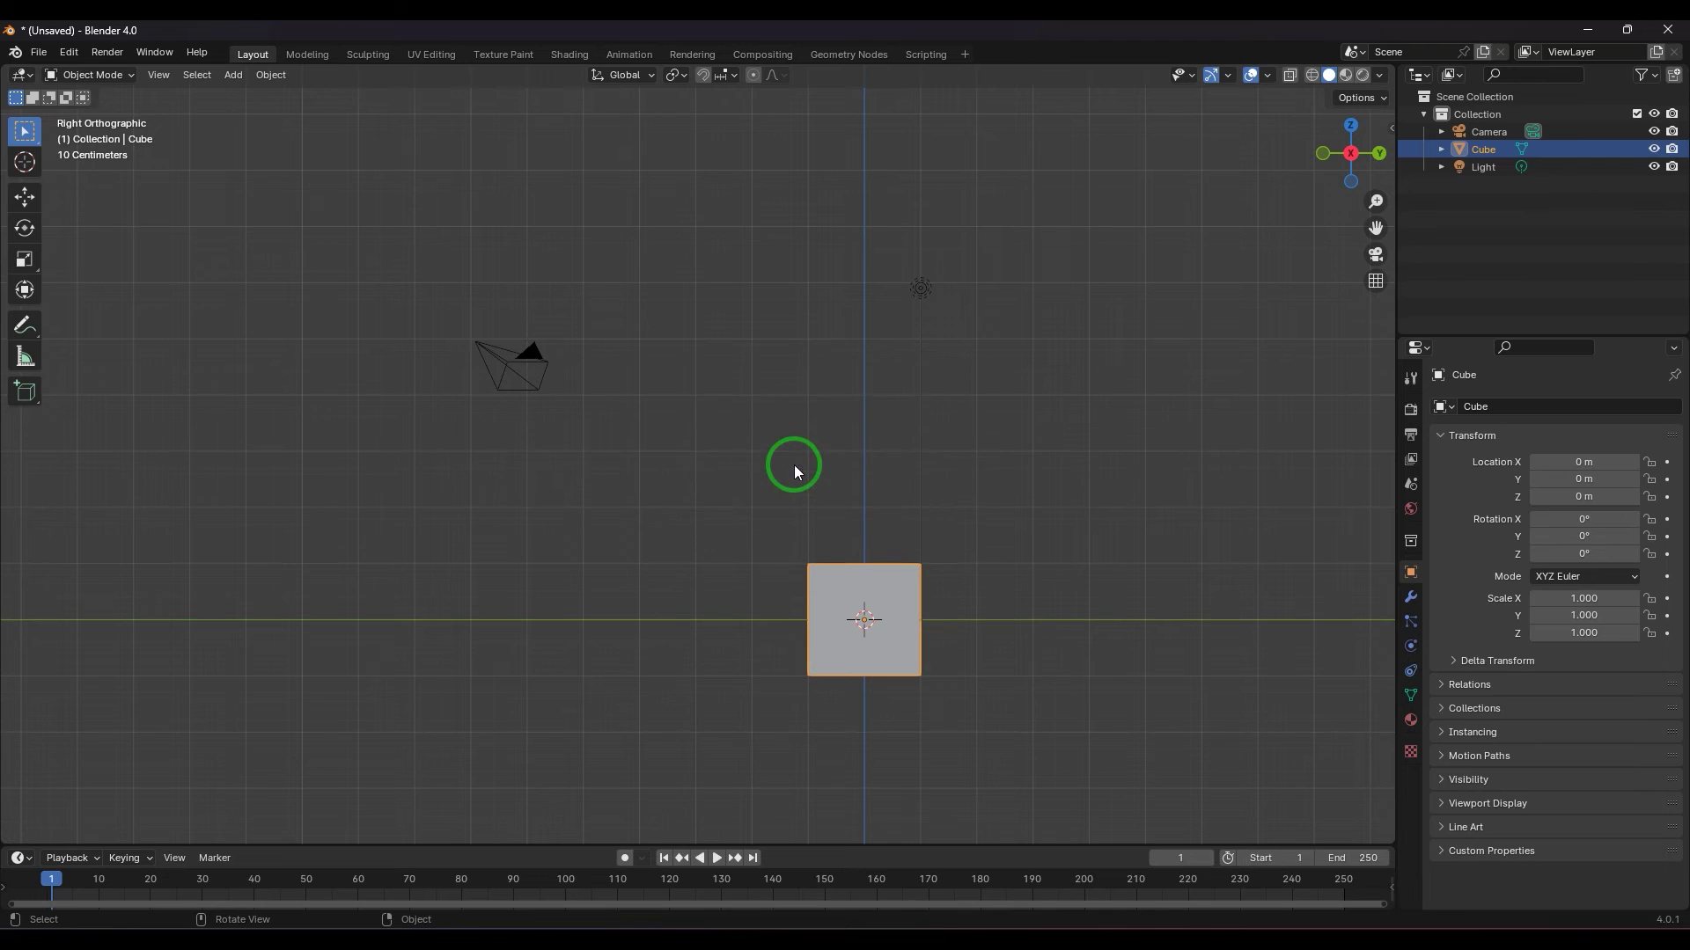
Look through the scene camera from the View menu, then pick the Top viewpoint.
click(162, 77)
mouse_move(298, 309)
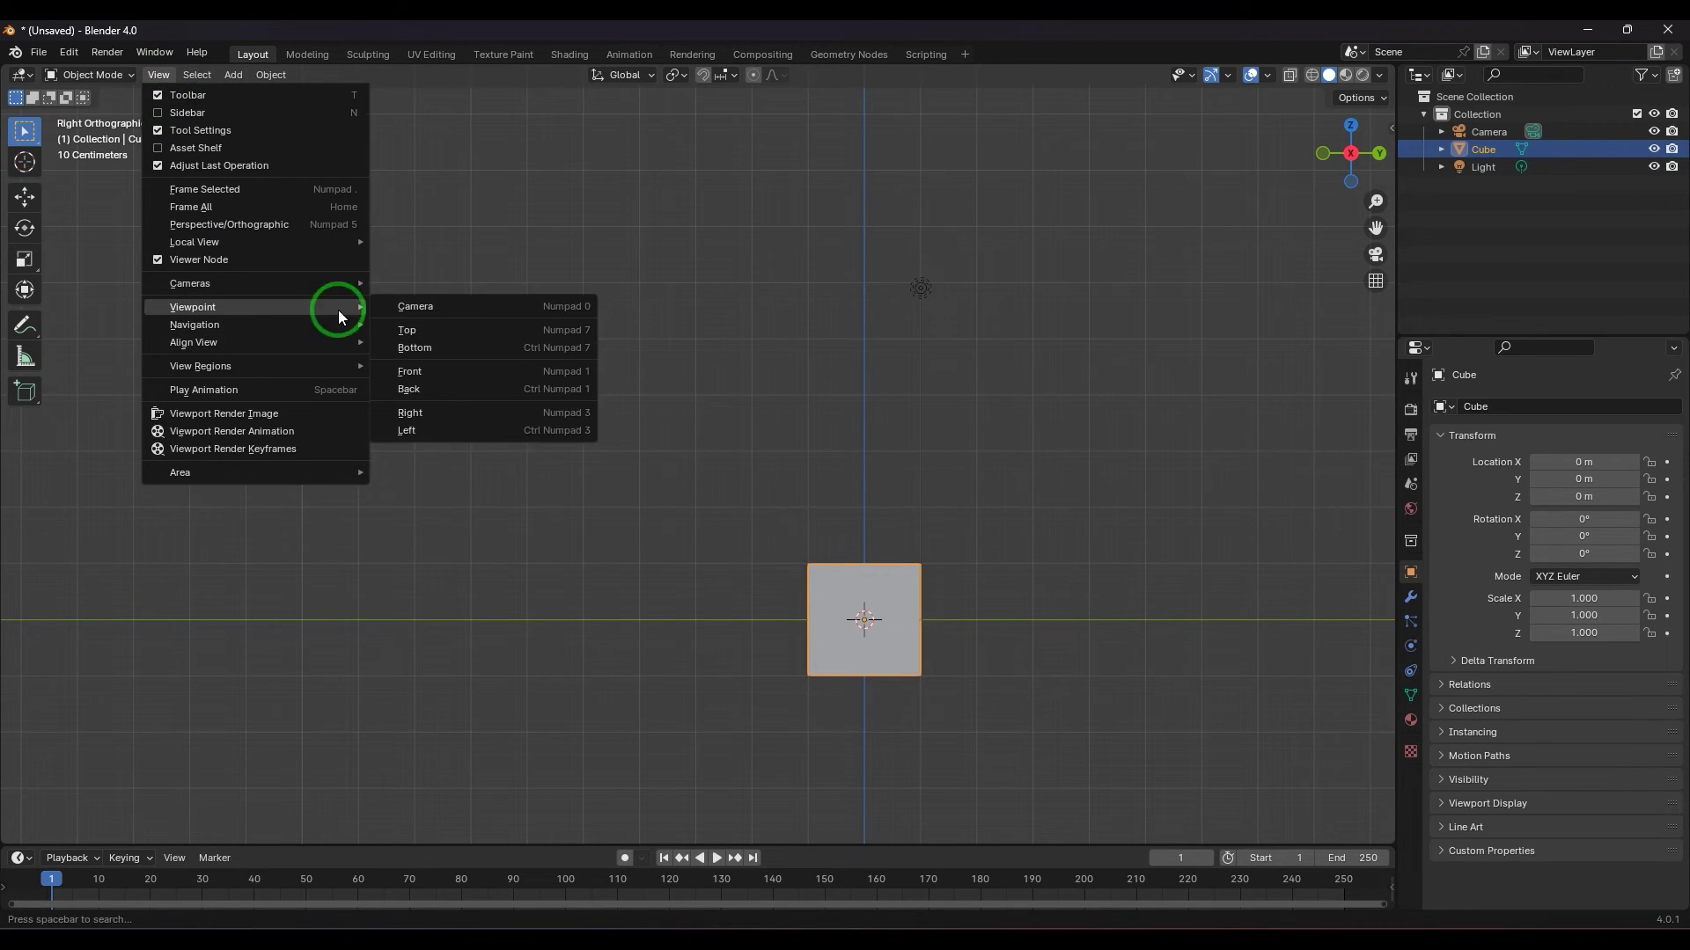
click(559, 307)
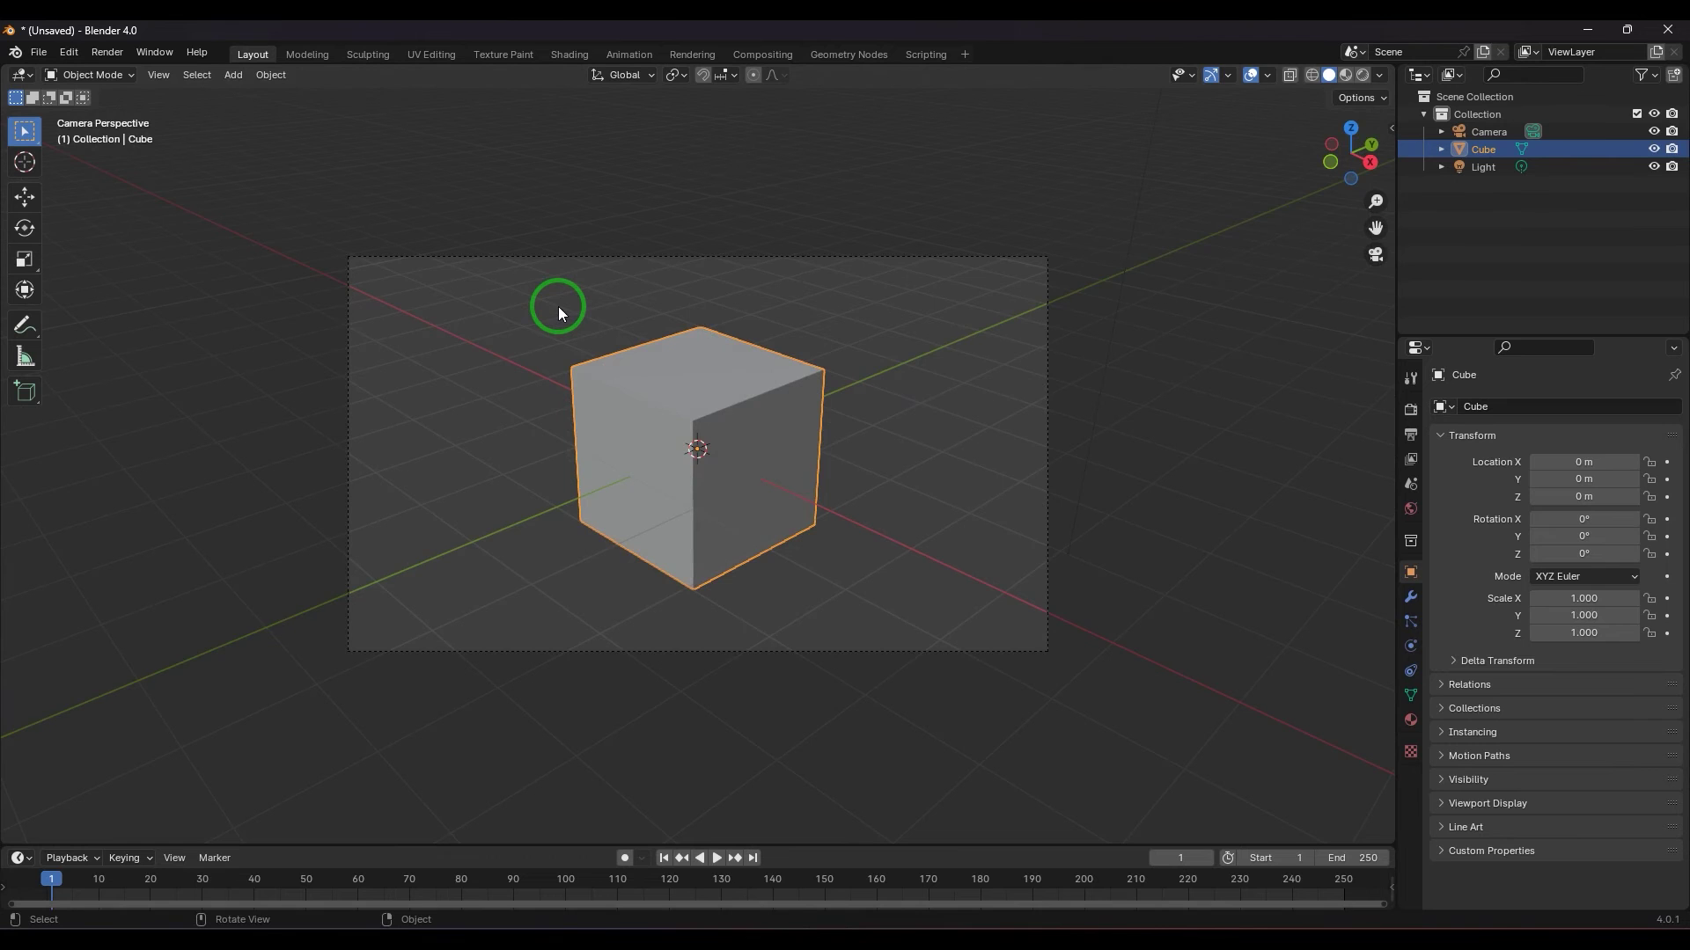
click(175, 78)
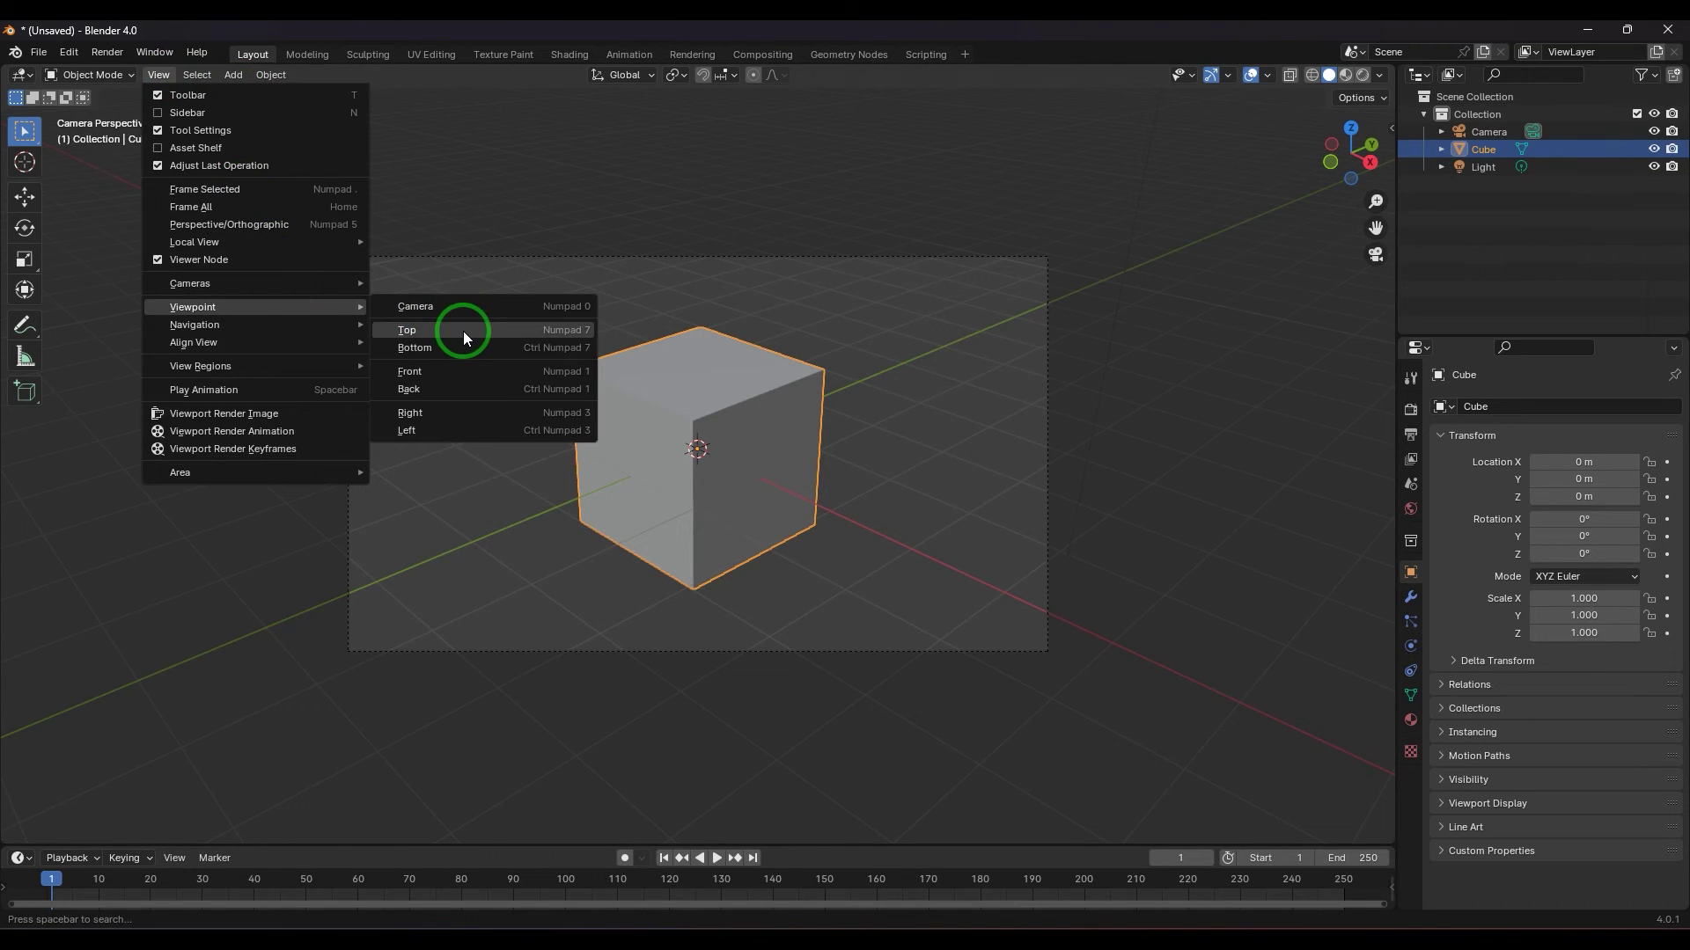
click(463, 333)
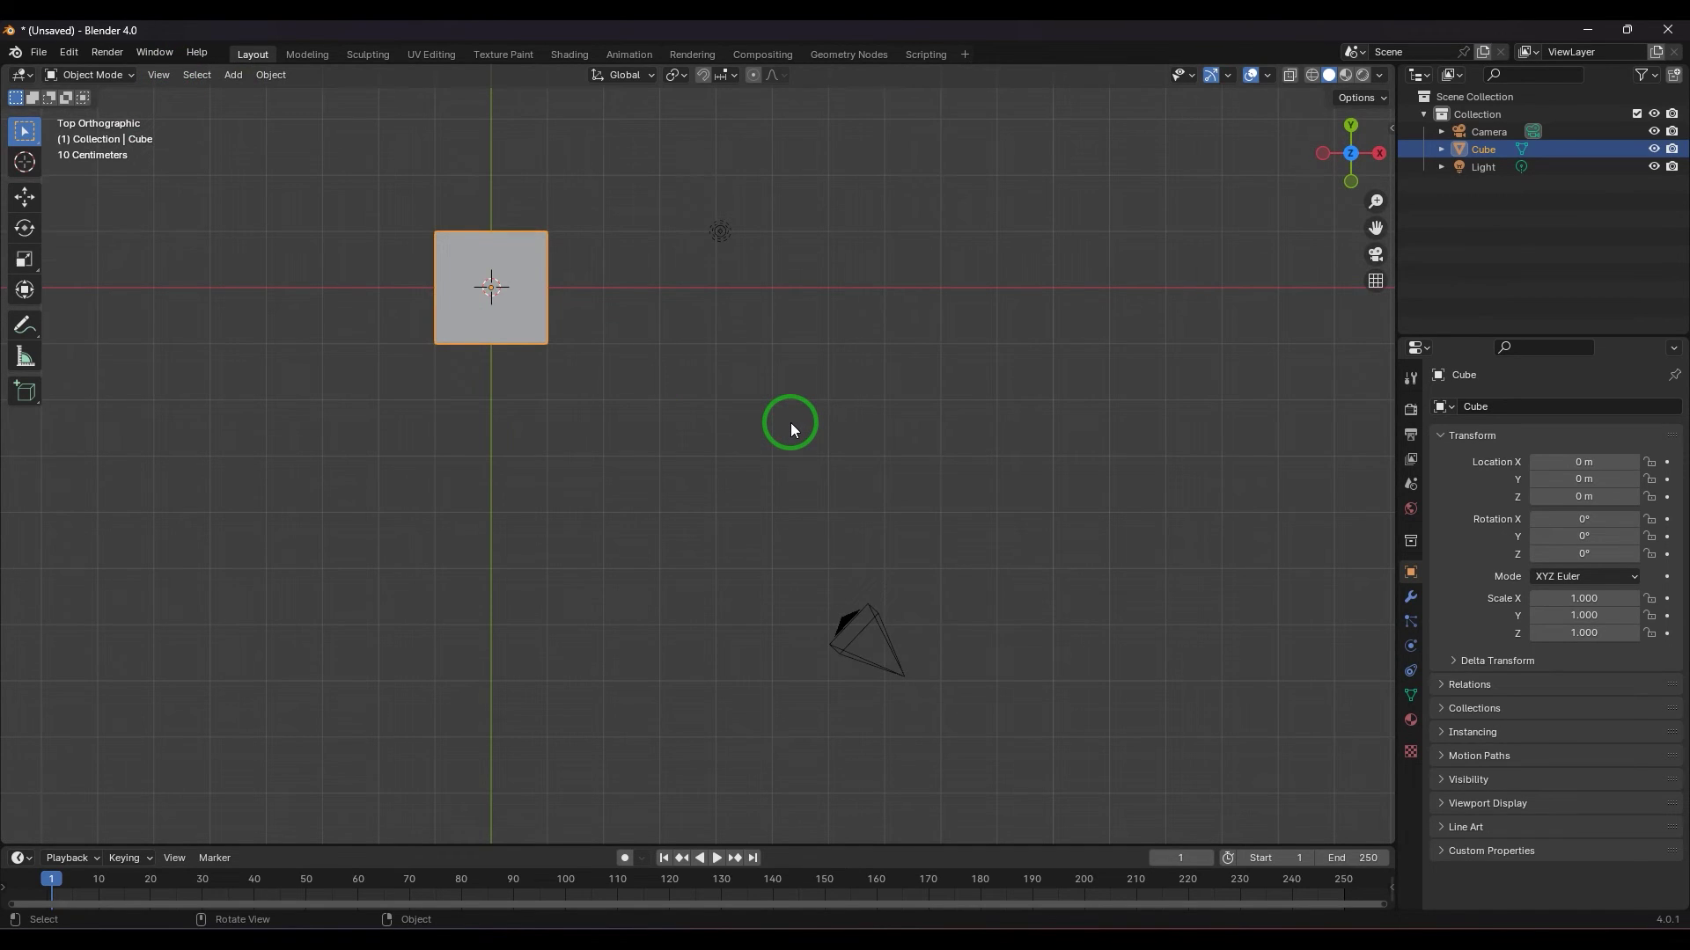
Show bottom, front and right views with Ctrl+Numpad 7, Numpad 1 and 3, toggling camera with Numpad 0.
key(ctrl+KP_7)
key(KP_1)
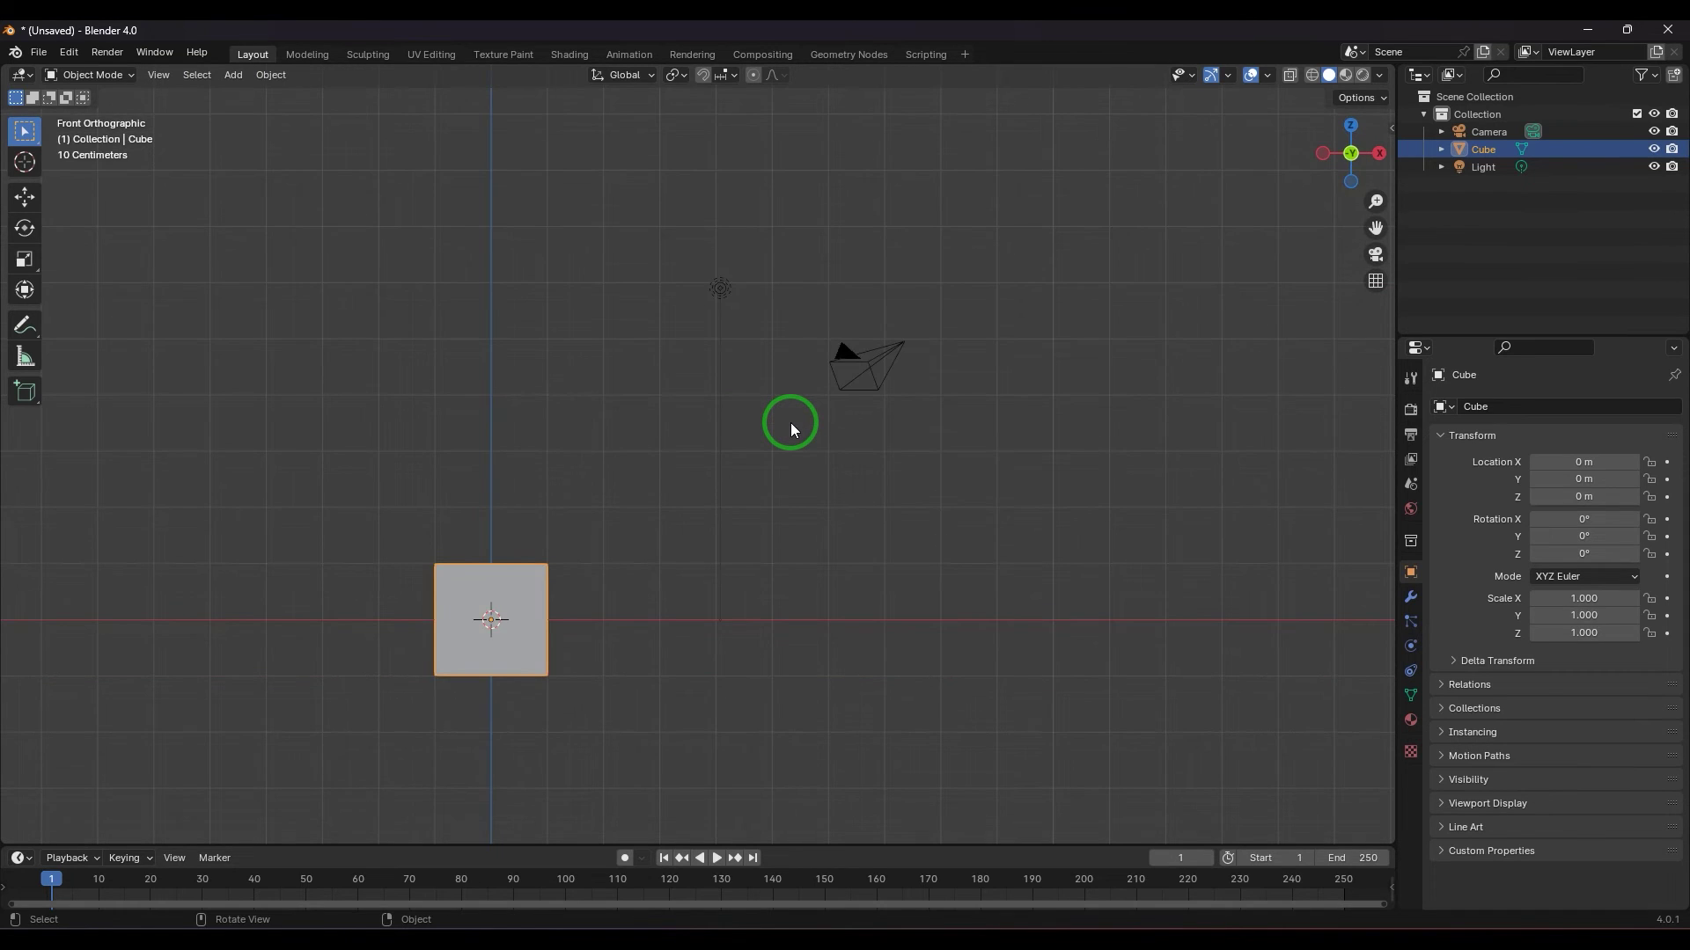
key(KP_3)
key(KP_0)
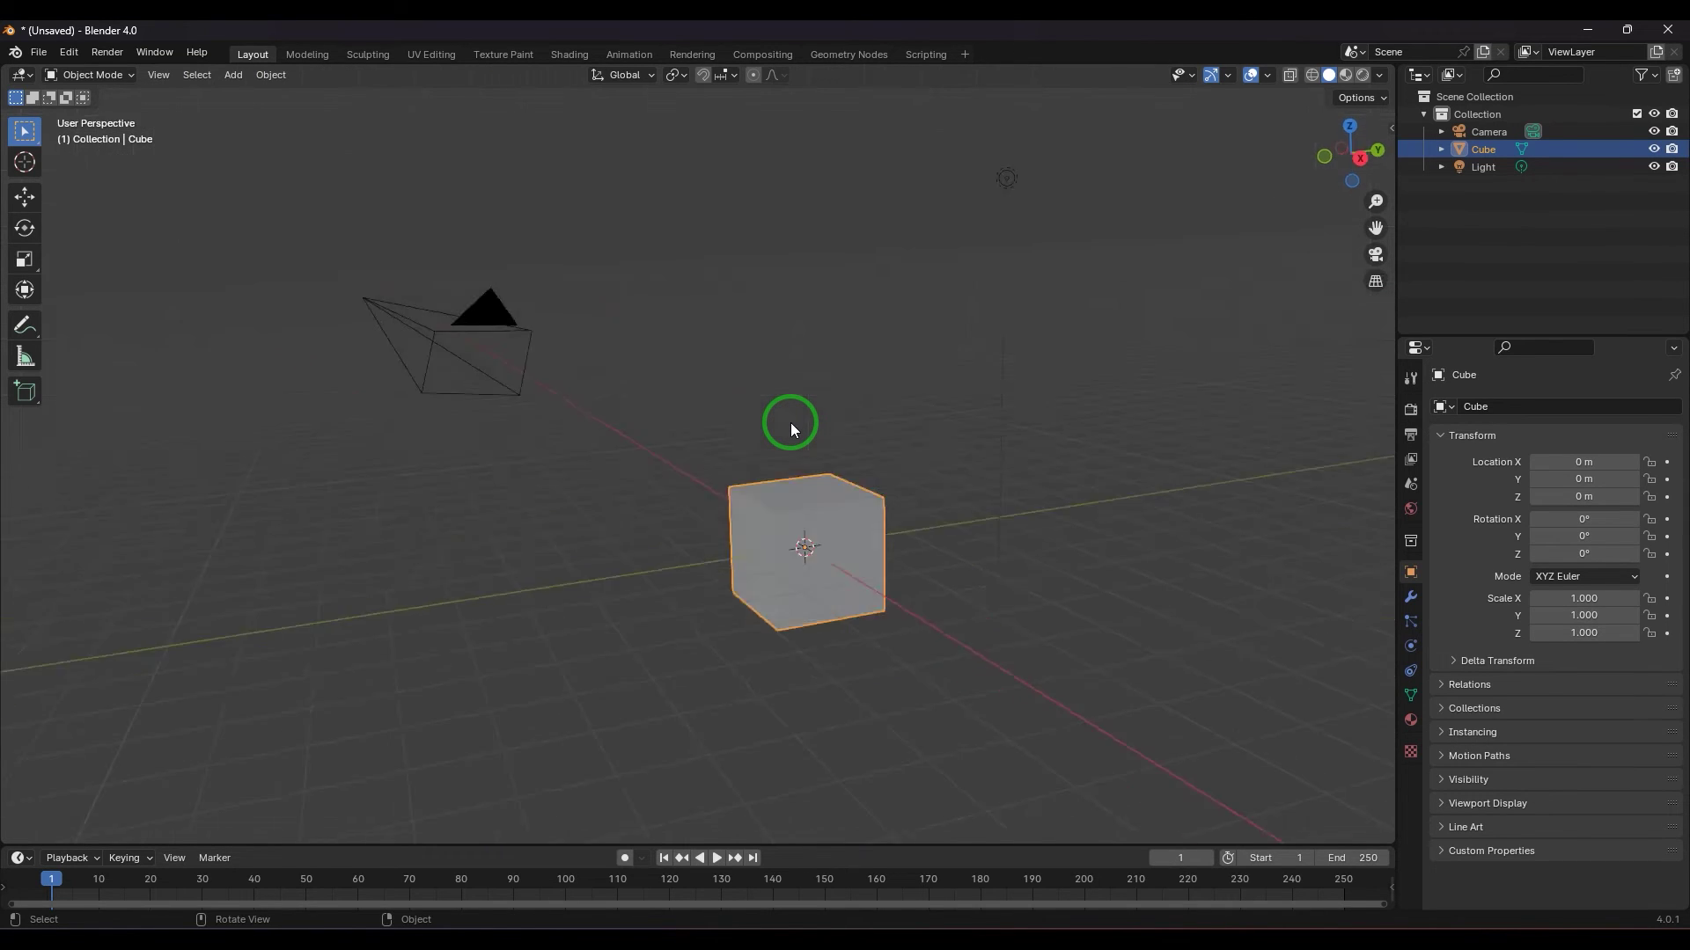
key(KP_0)
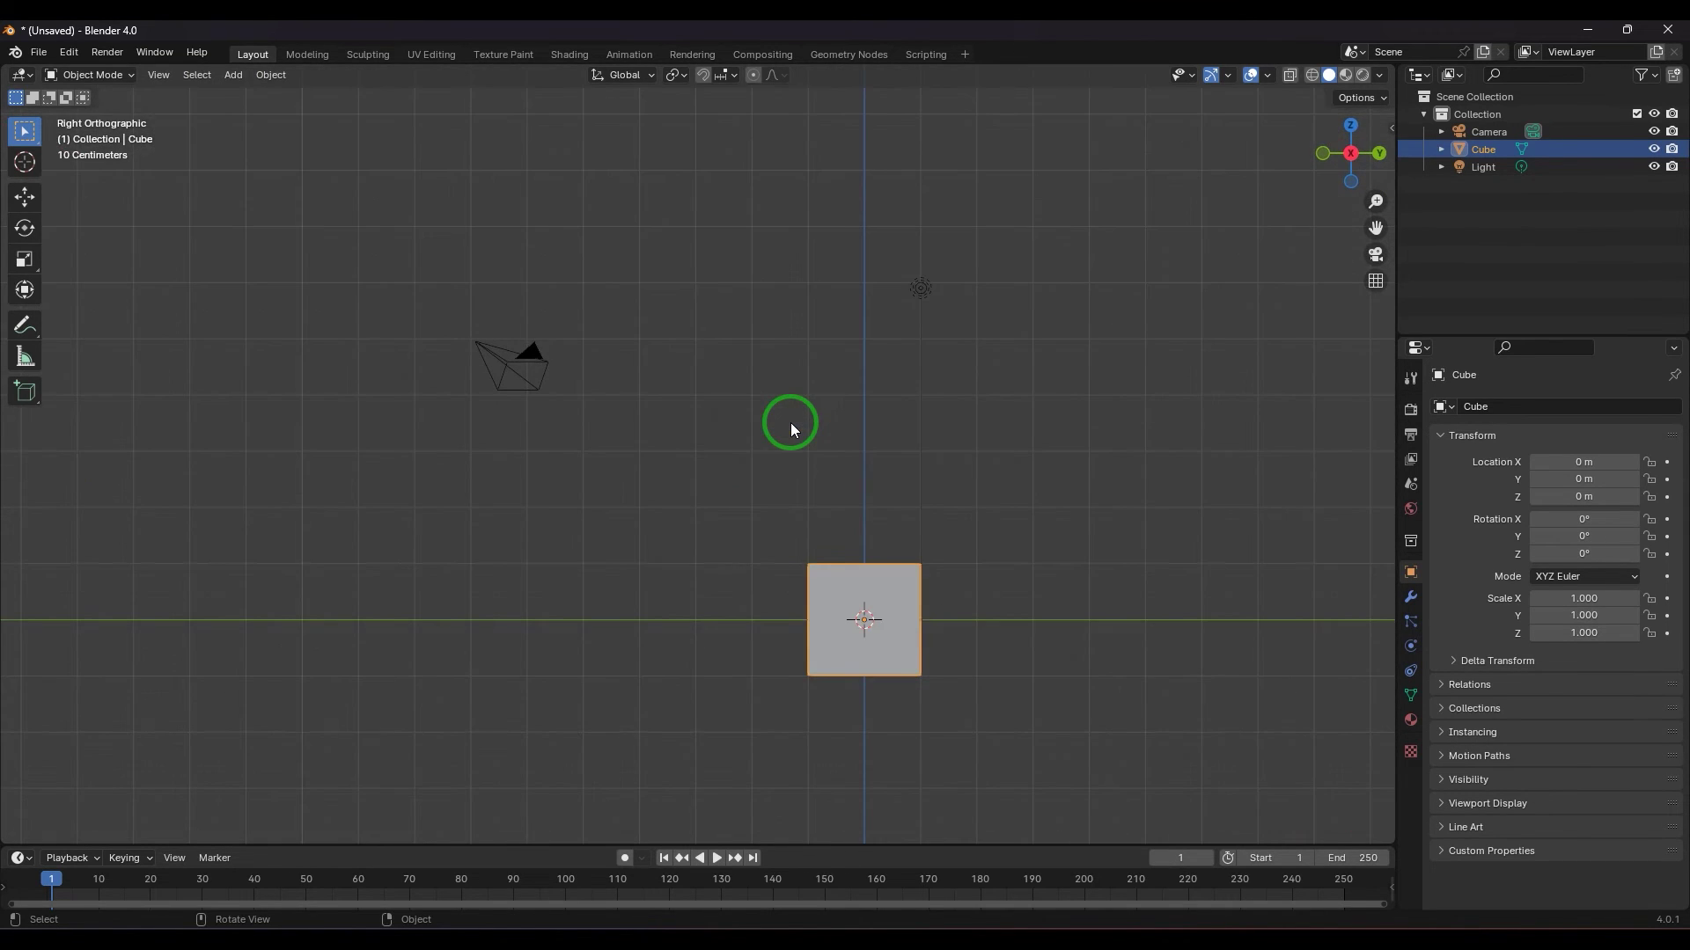
Deselect the cube and switch between front and back views with Numpad 1 and Ctrl+Numpad 1.
click(159, 75)
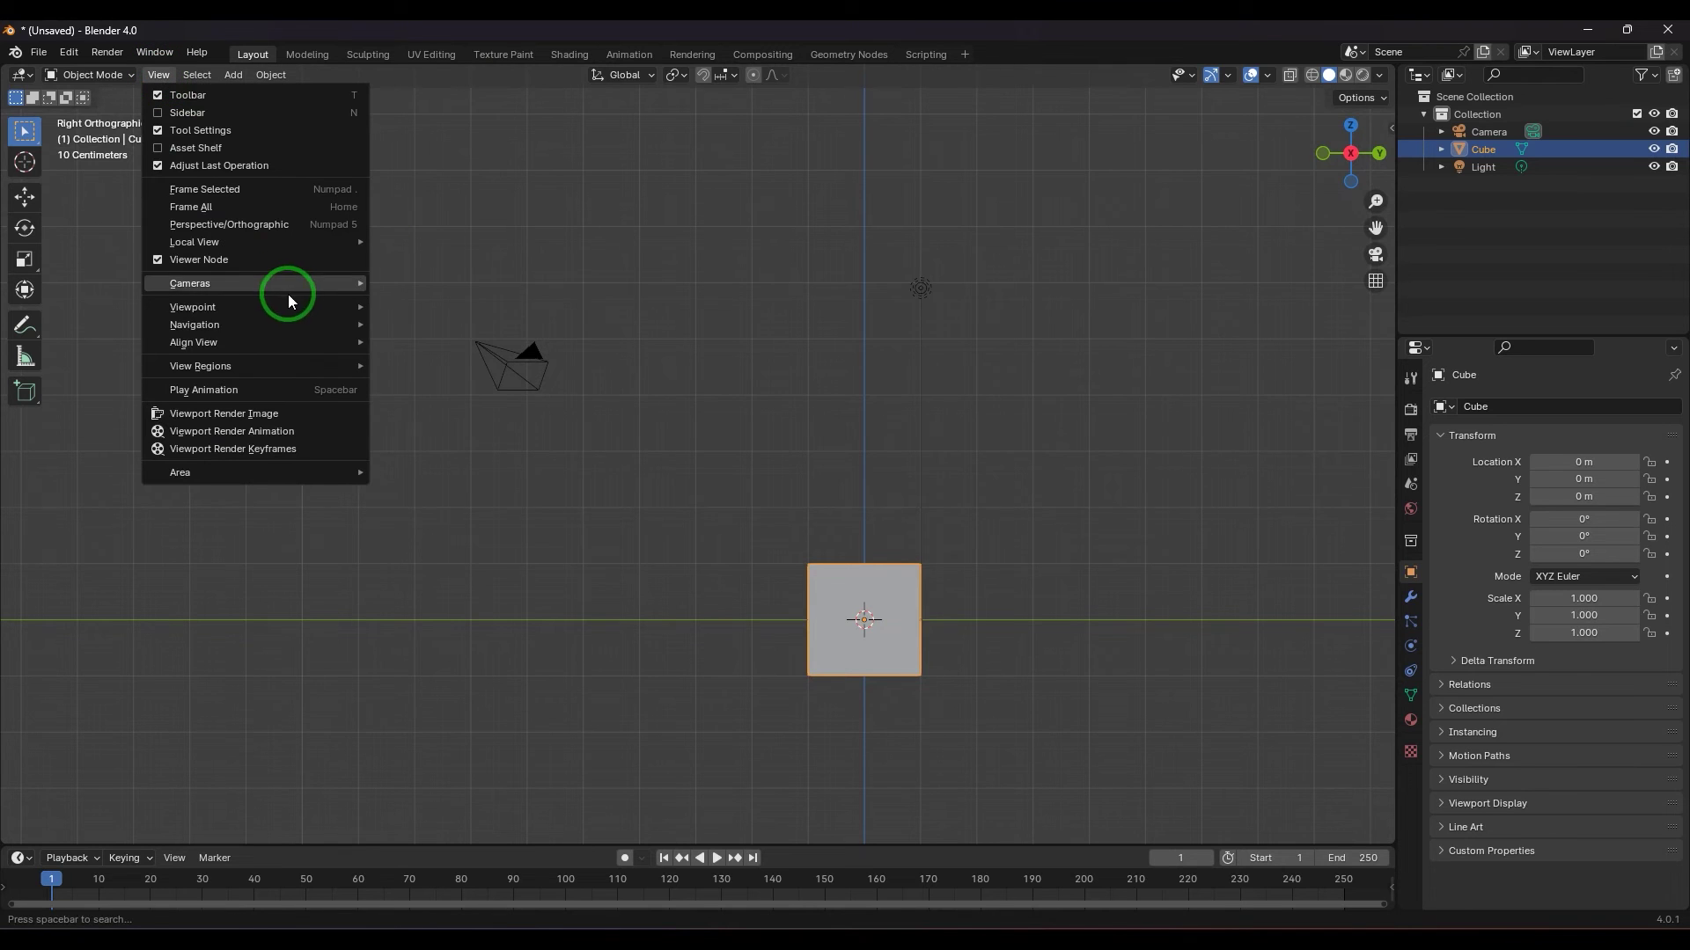
mouse_move(299, 319)
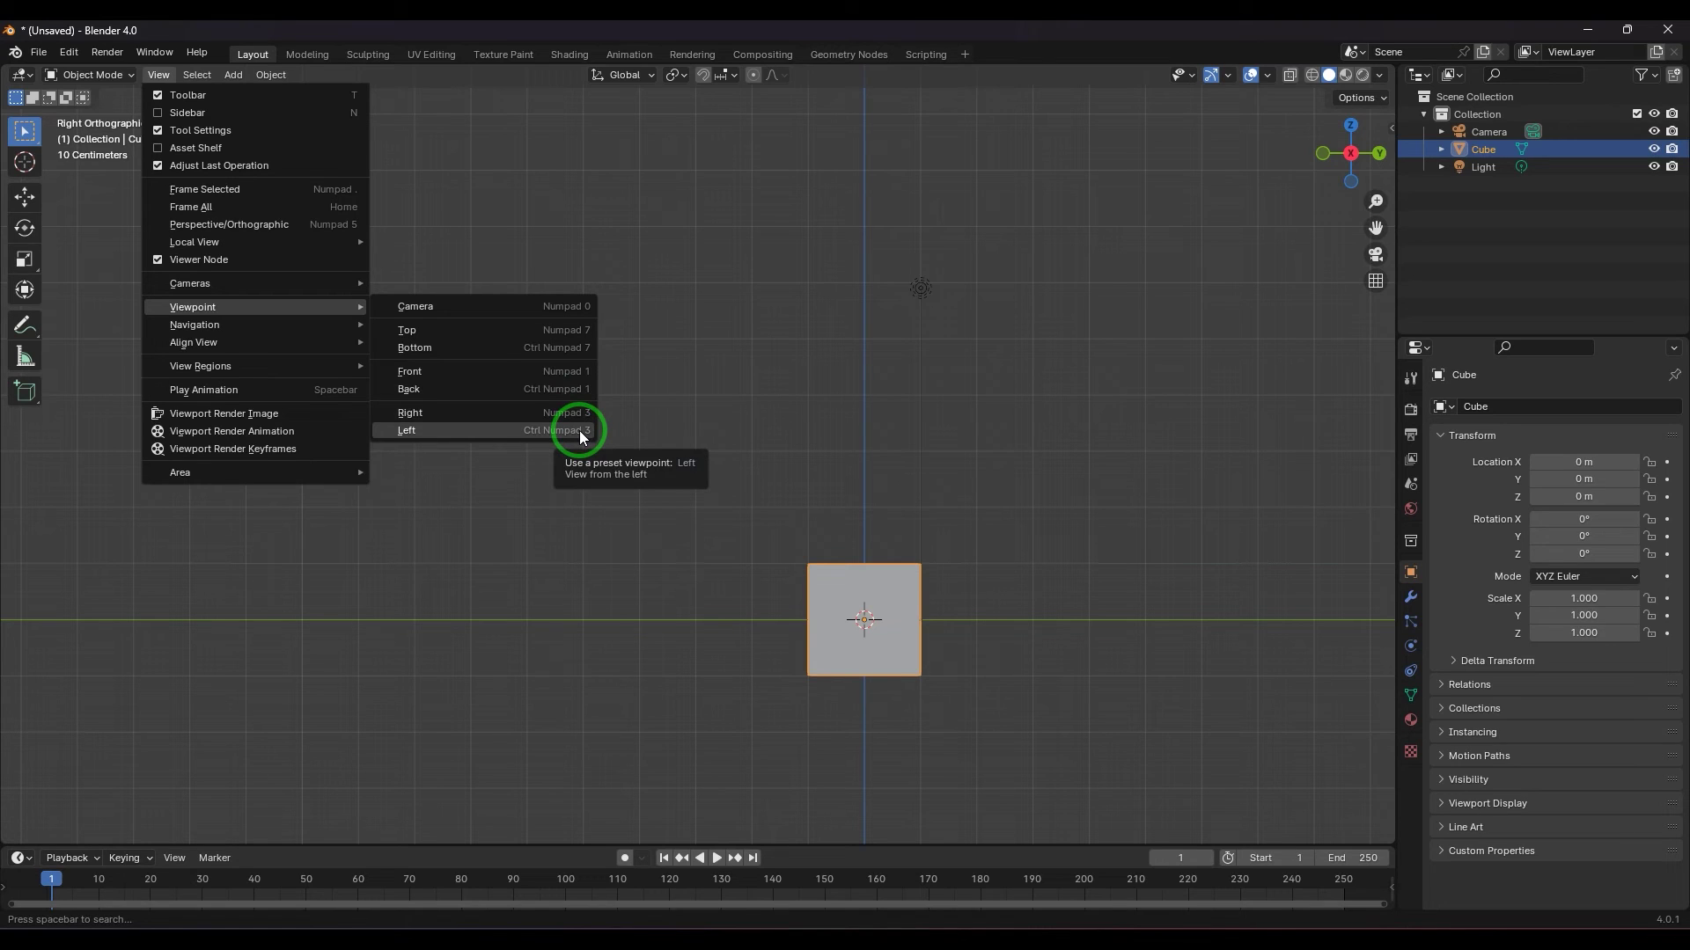
click(753, 408)
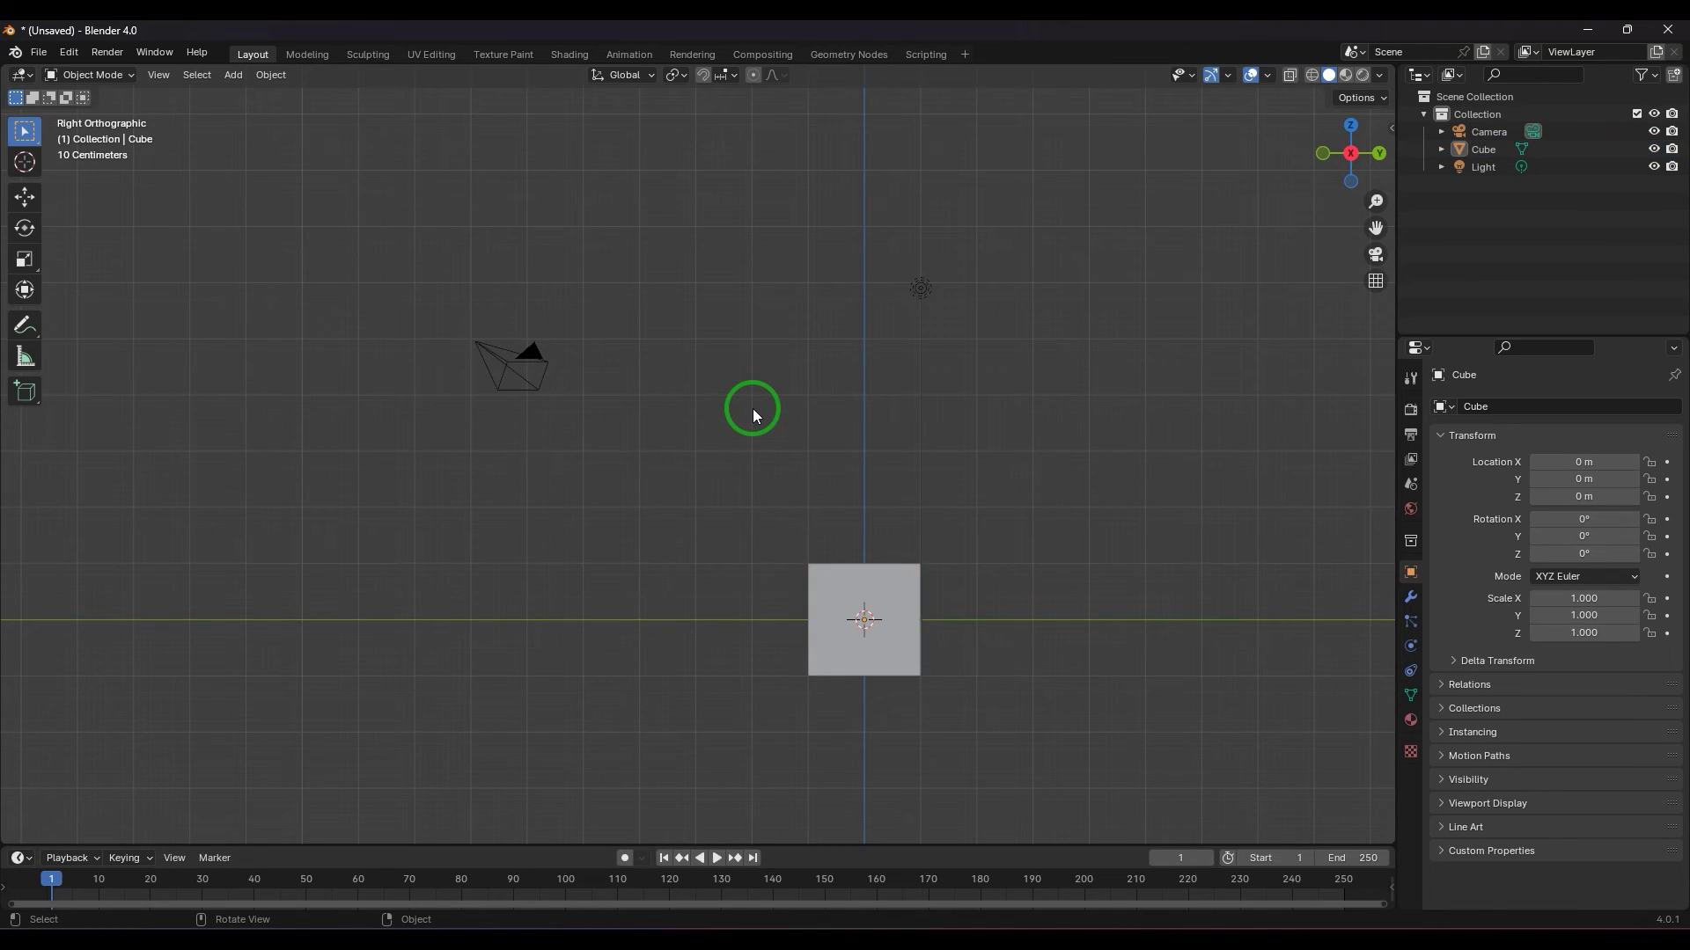
key(KP_1)
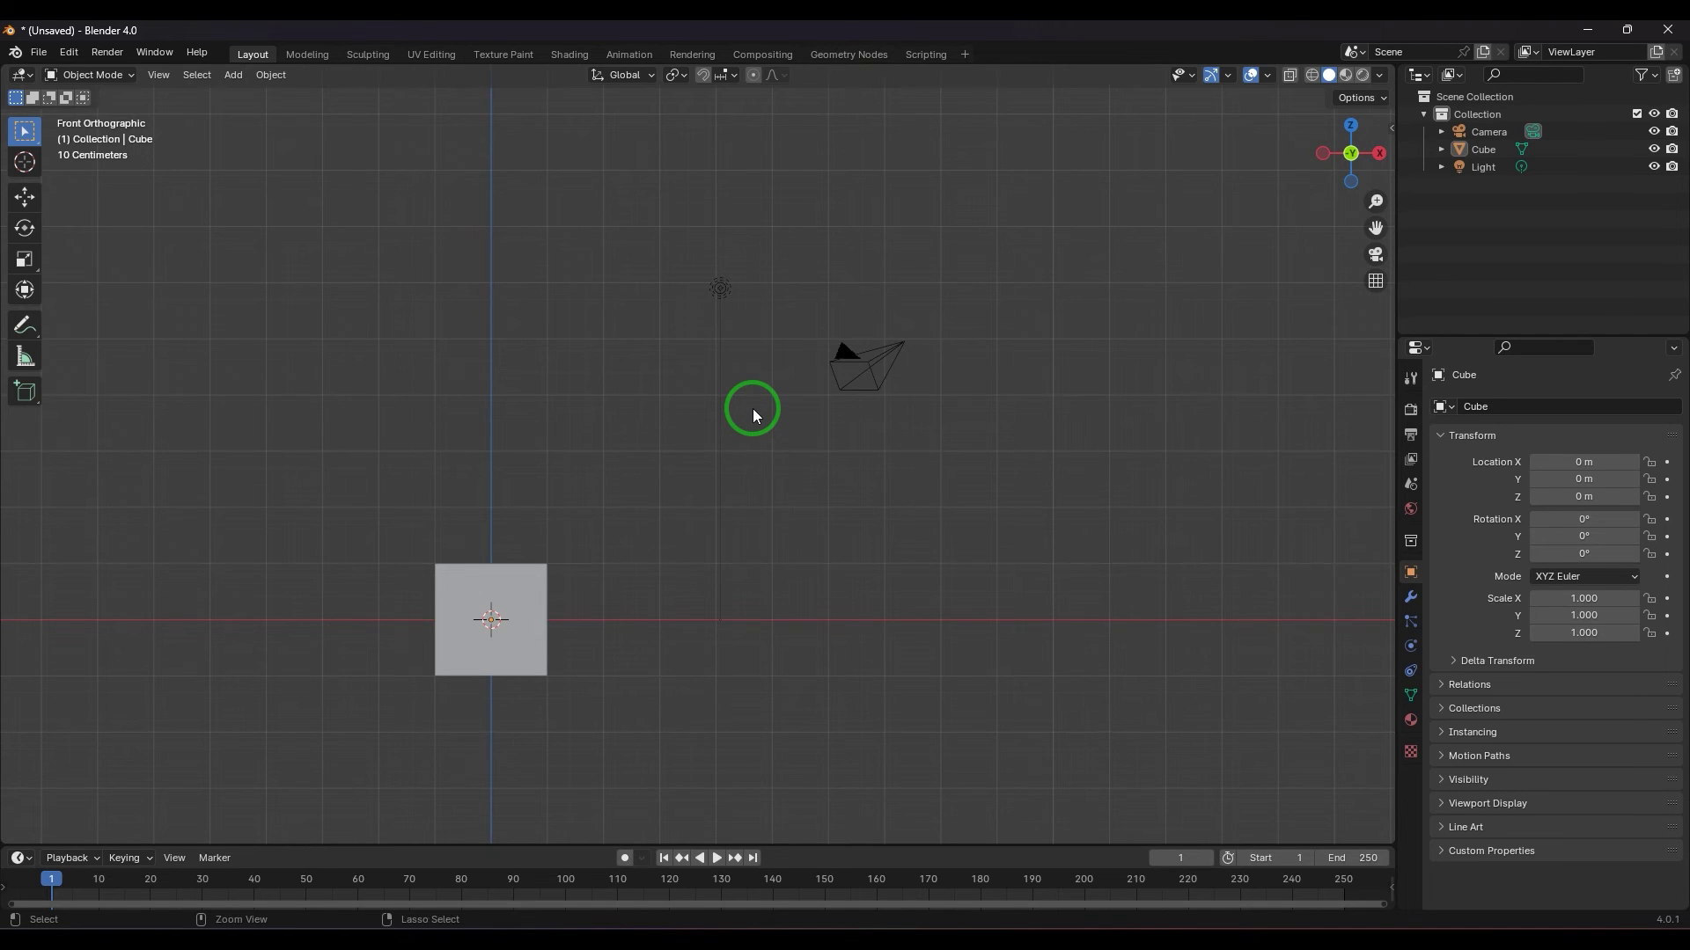
key(ctrl+KP_1)
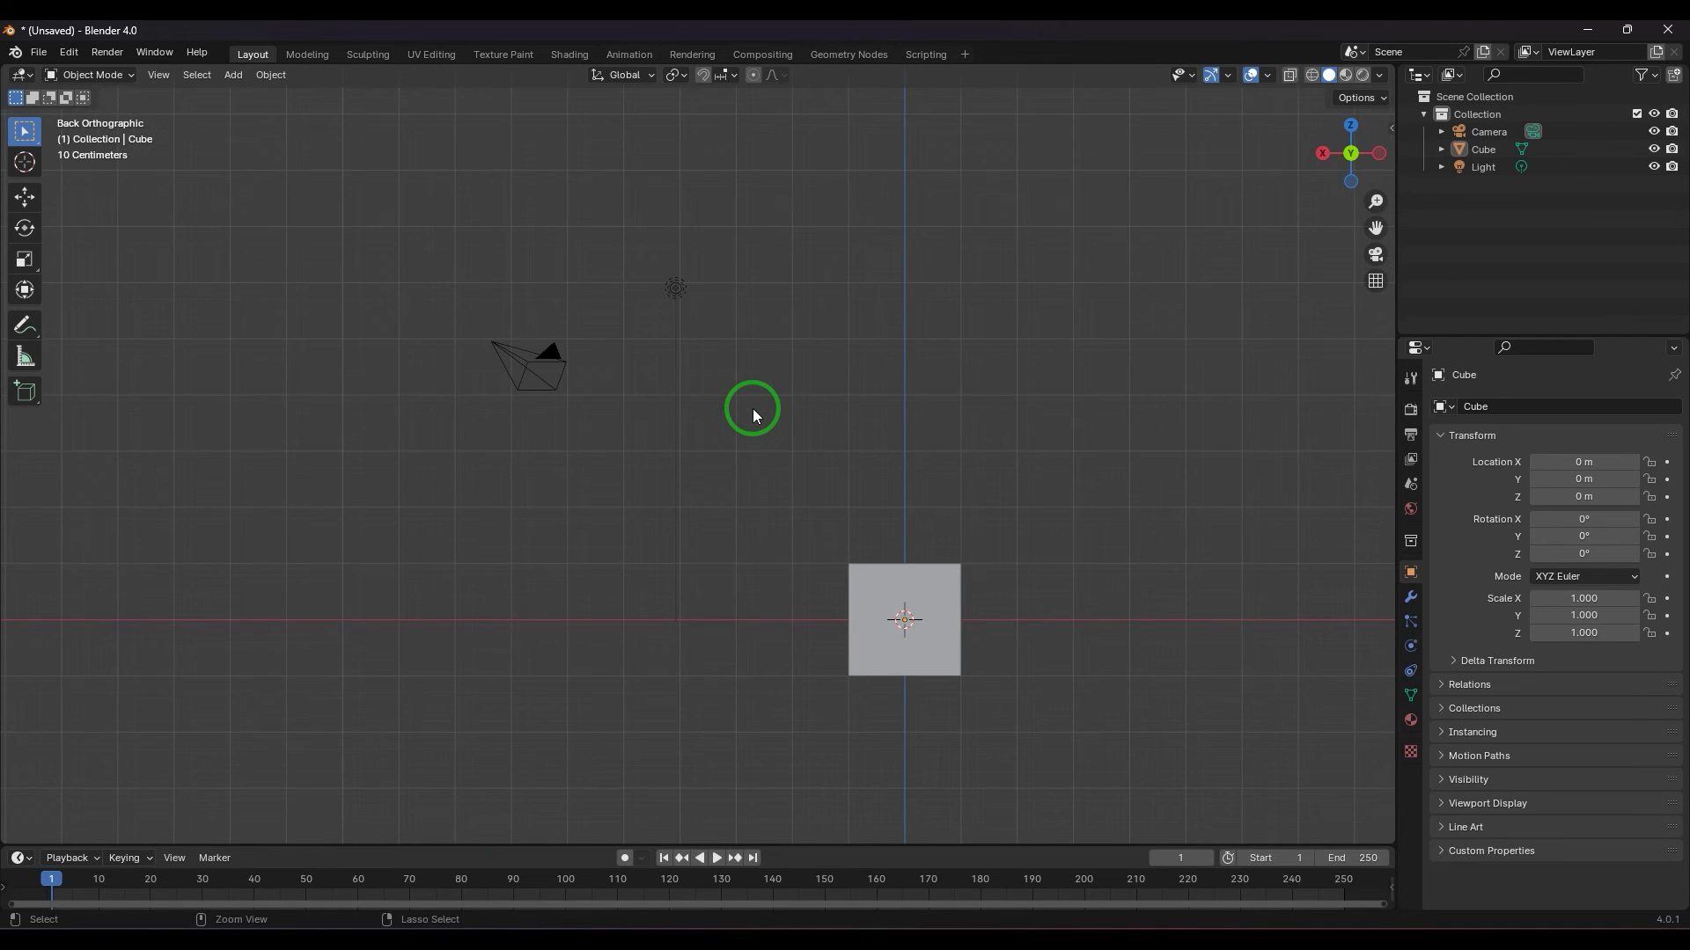
Tilt with Numpad 8 and 4, show bottom, right and left views, then orbit into perspective.
key(KP_8)
key(KP_4)
key(ctrl+KP_7)
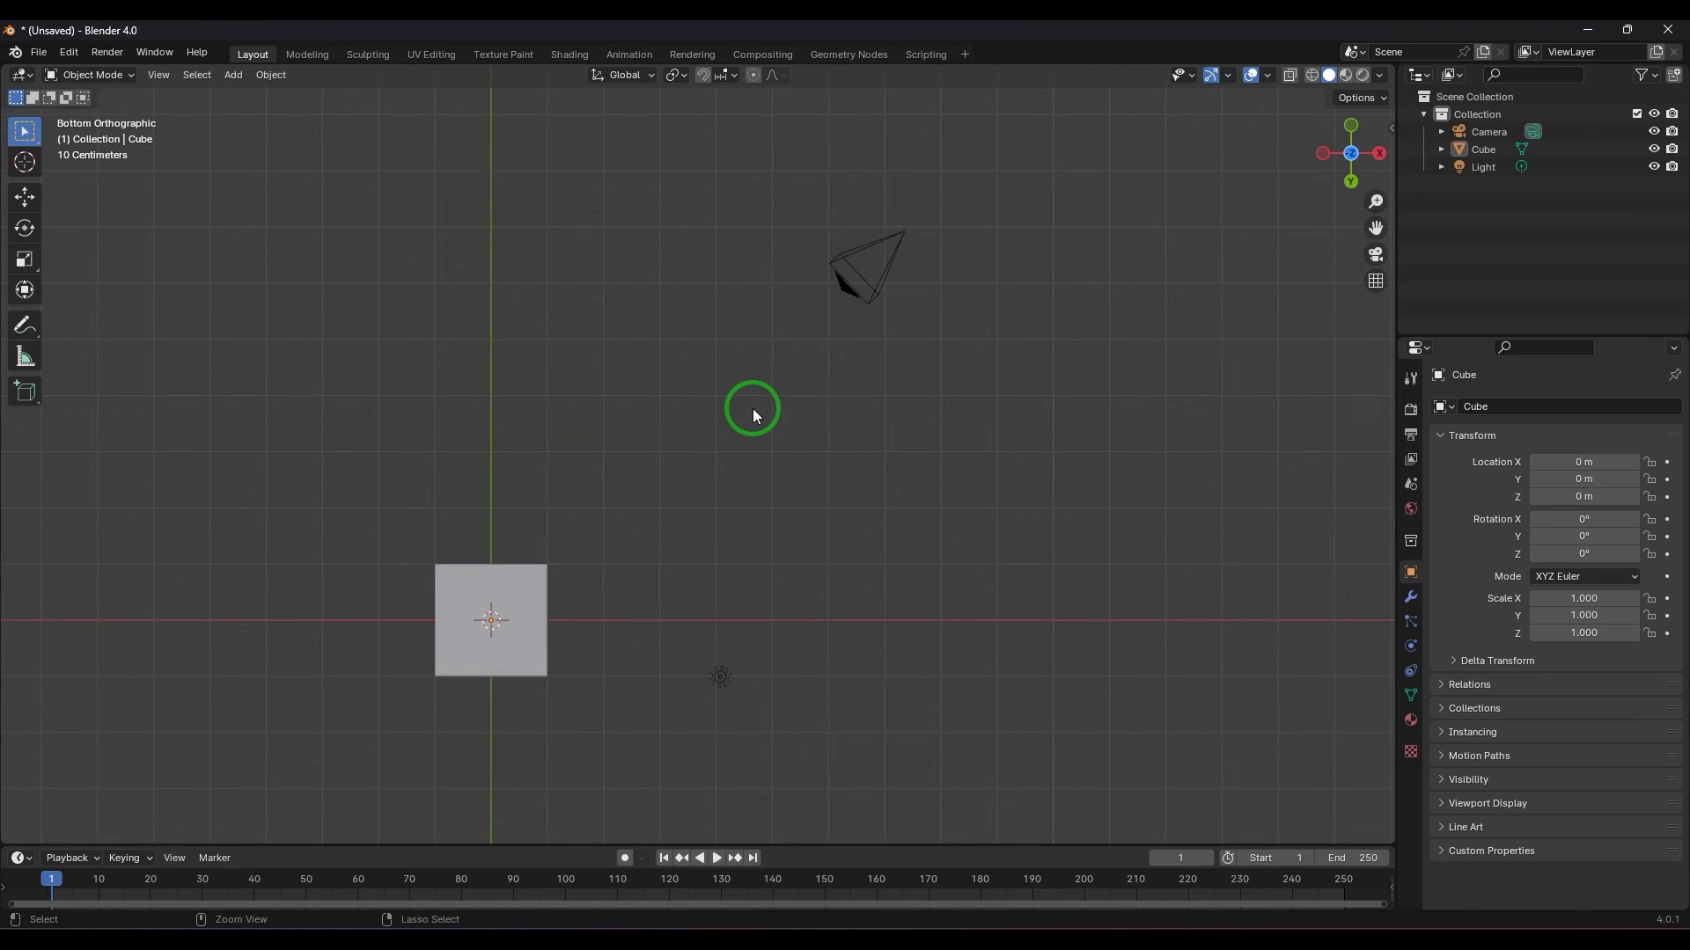
key(KP_3)
key(ctrl+KP_3)
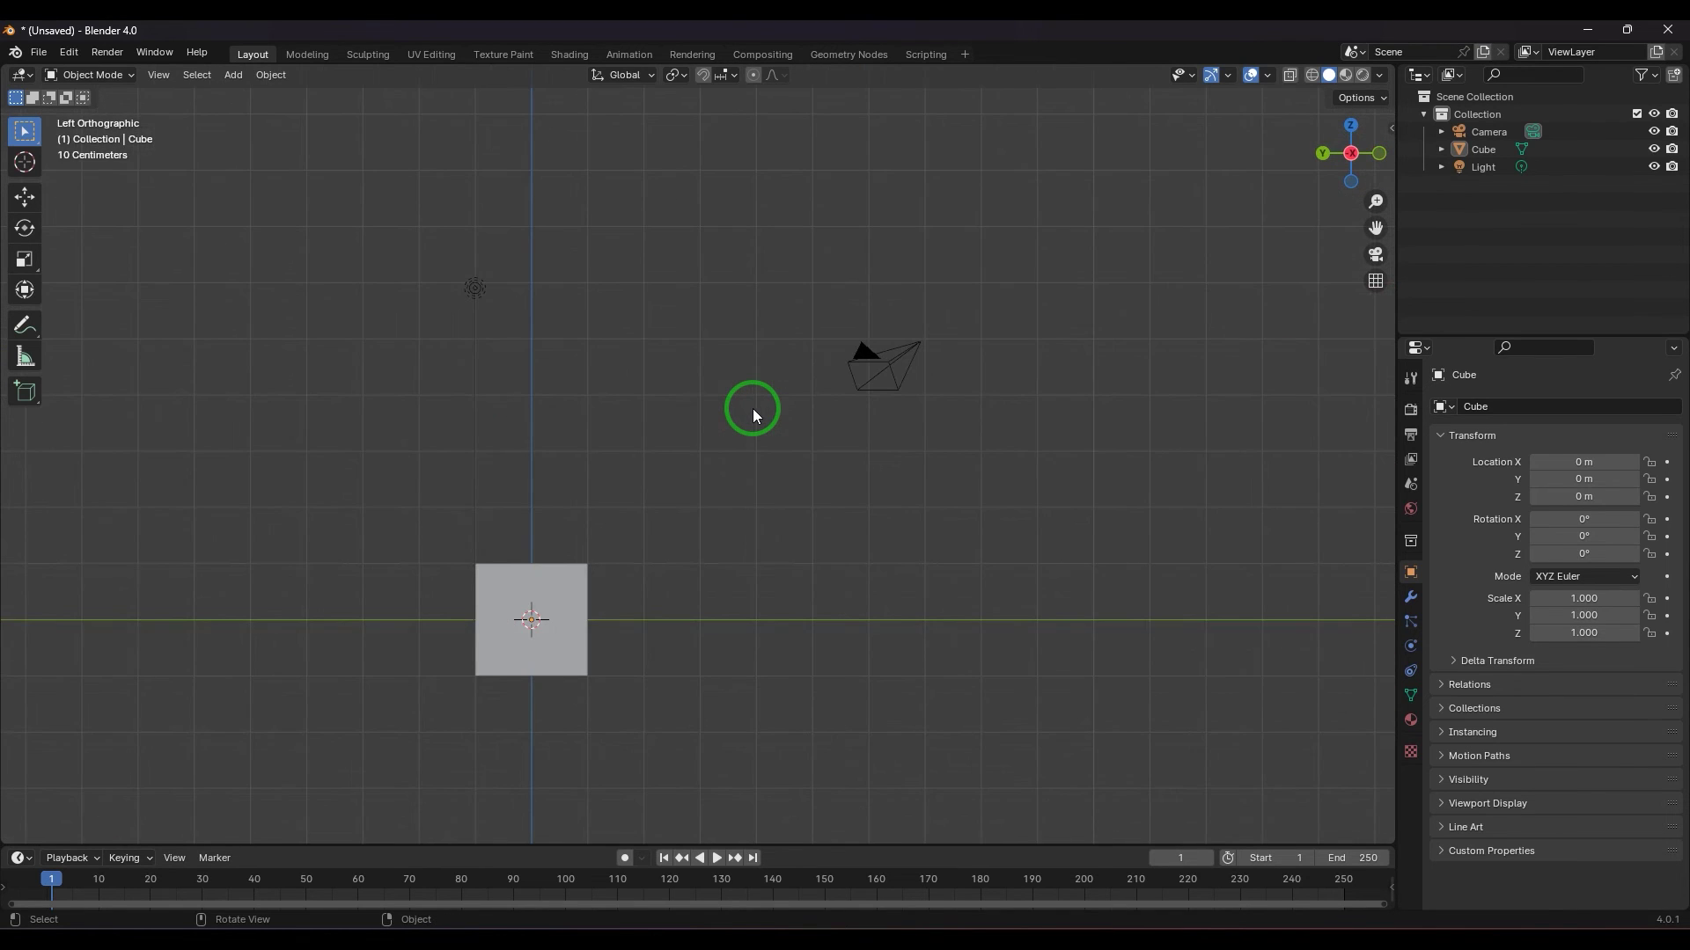
middle_drag(767, 567, 833, 531)
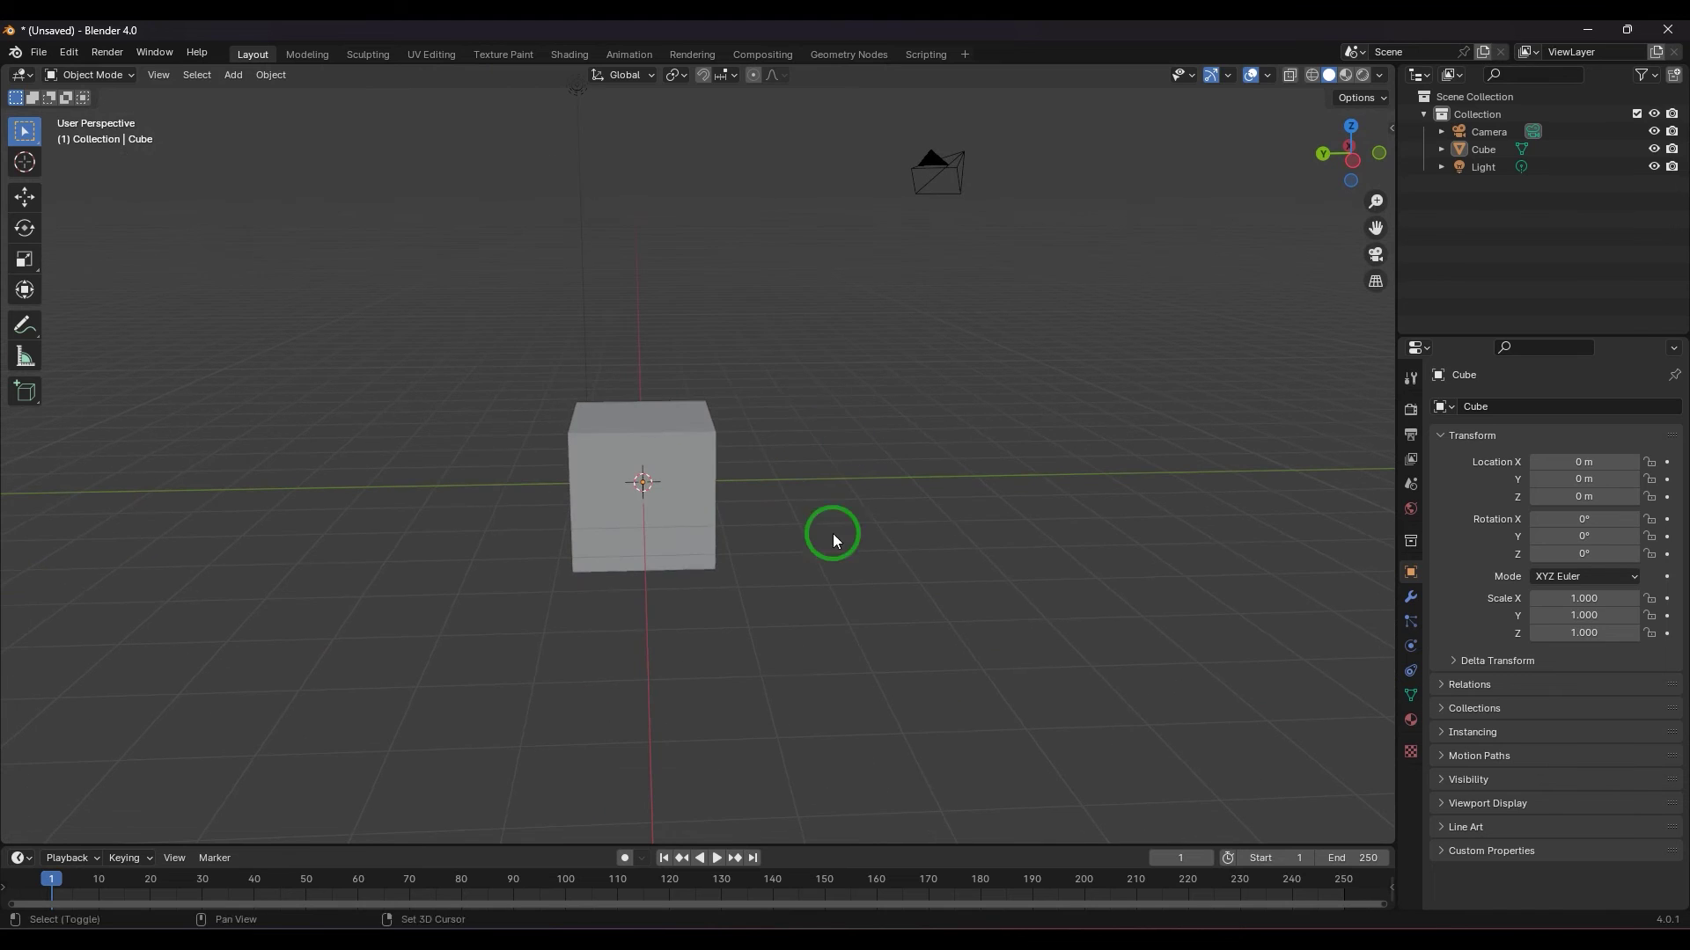
Delete the cube and add a Suzanne monkey mesh at the origin.
click(699, 558)
key(Delete)
click(236, 75)
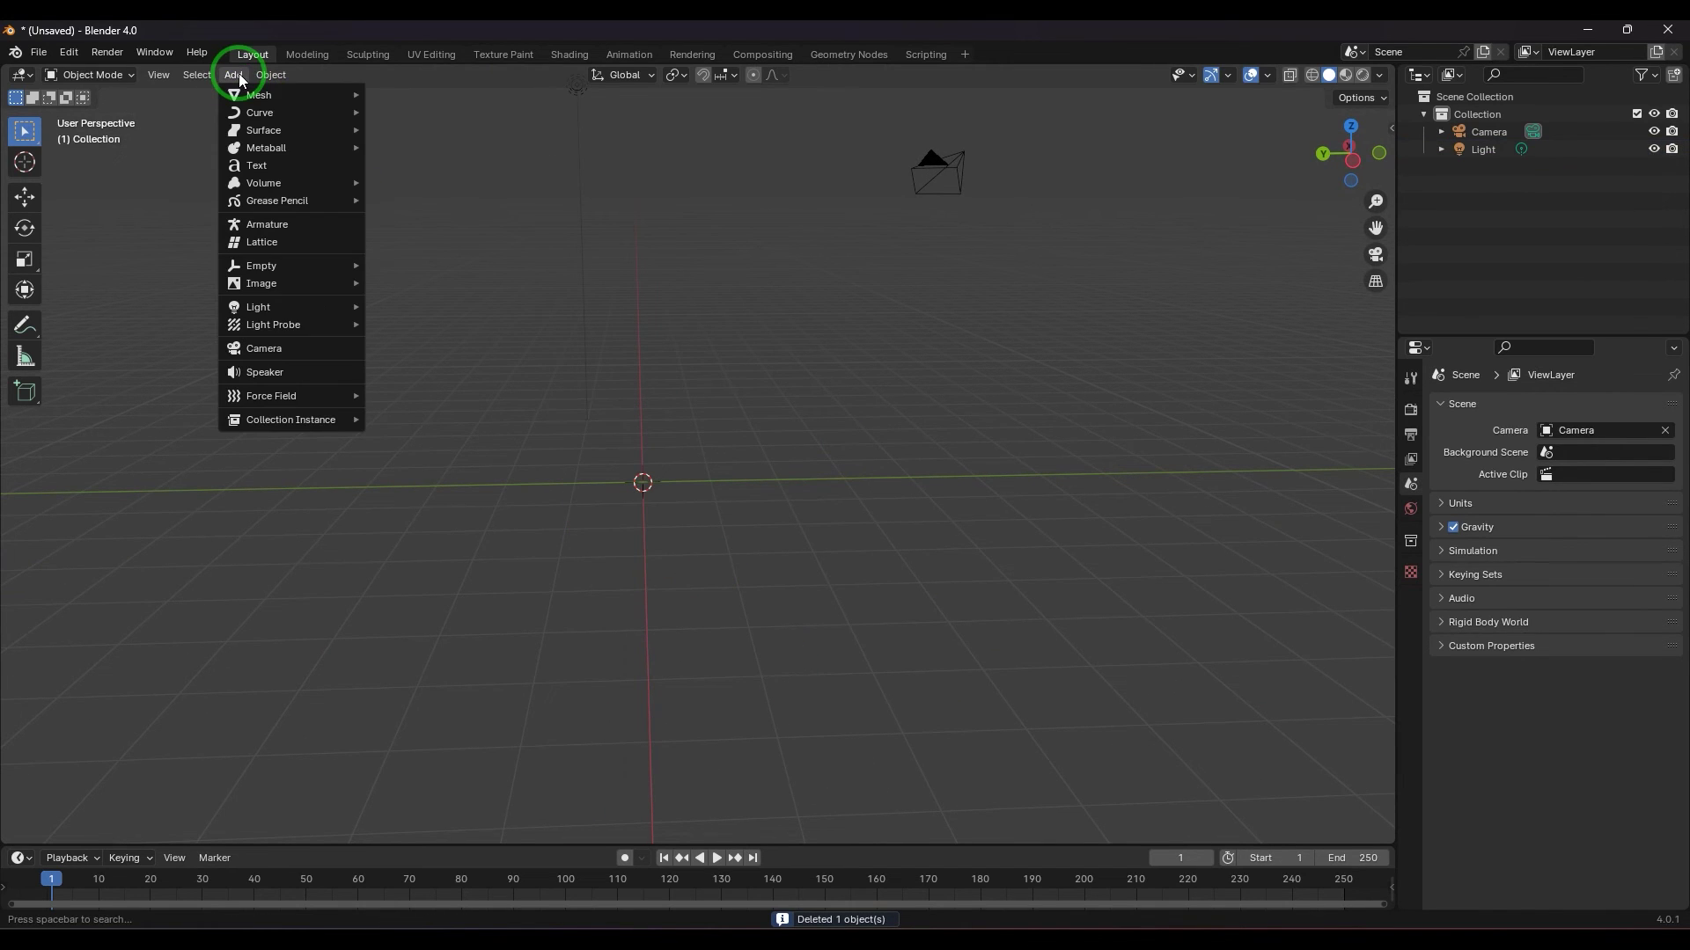
mouse_move(251, 93)
click(436, 256)
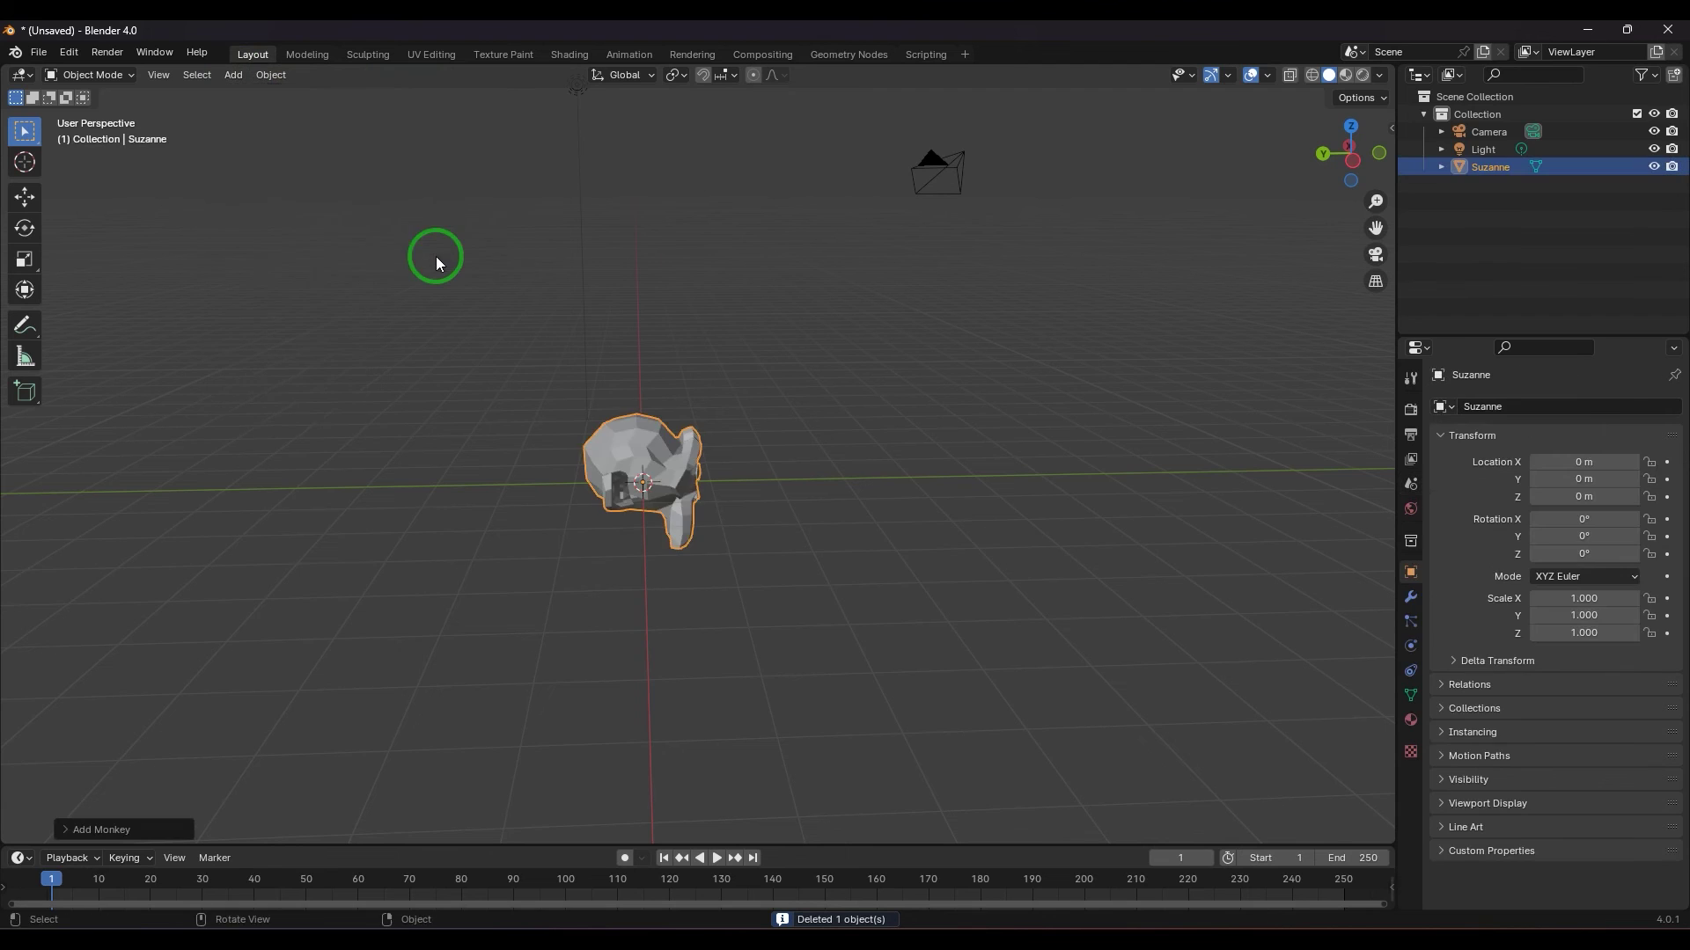
Orbit, view the monkey front, back and front again, shift it down, and frame it with Numpad.
middle_drag(827, 541, 583, 542)
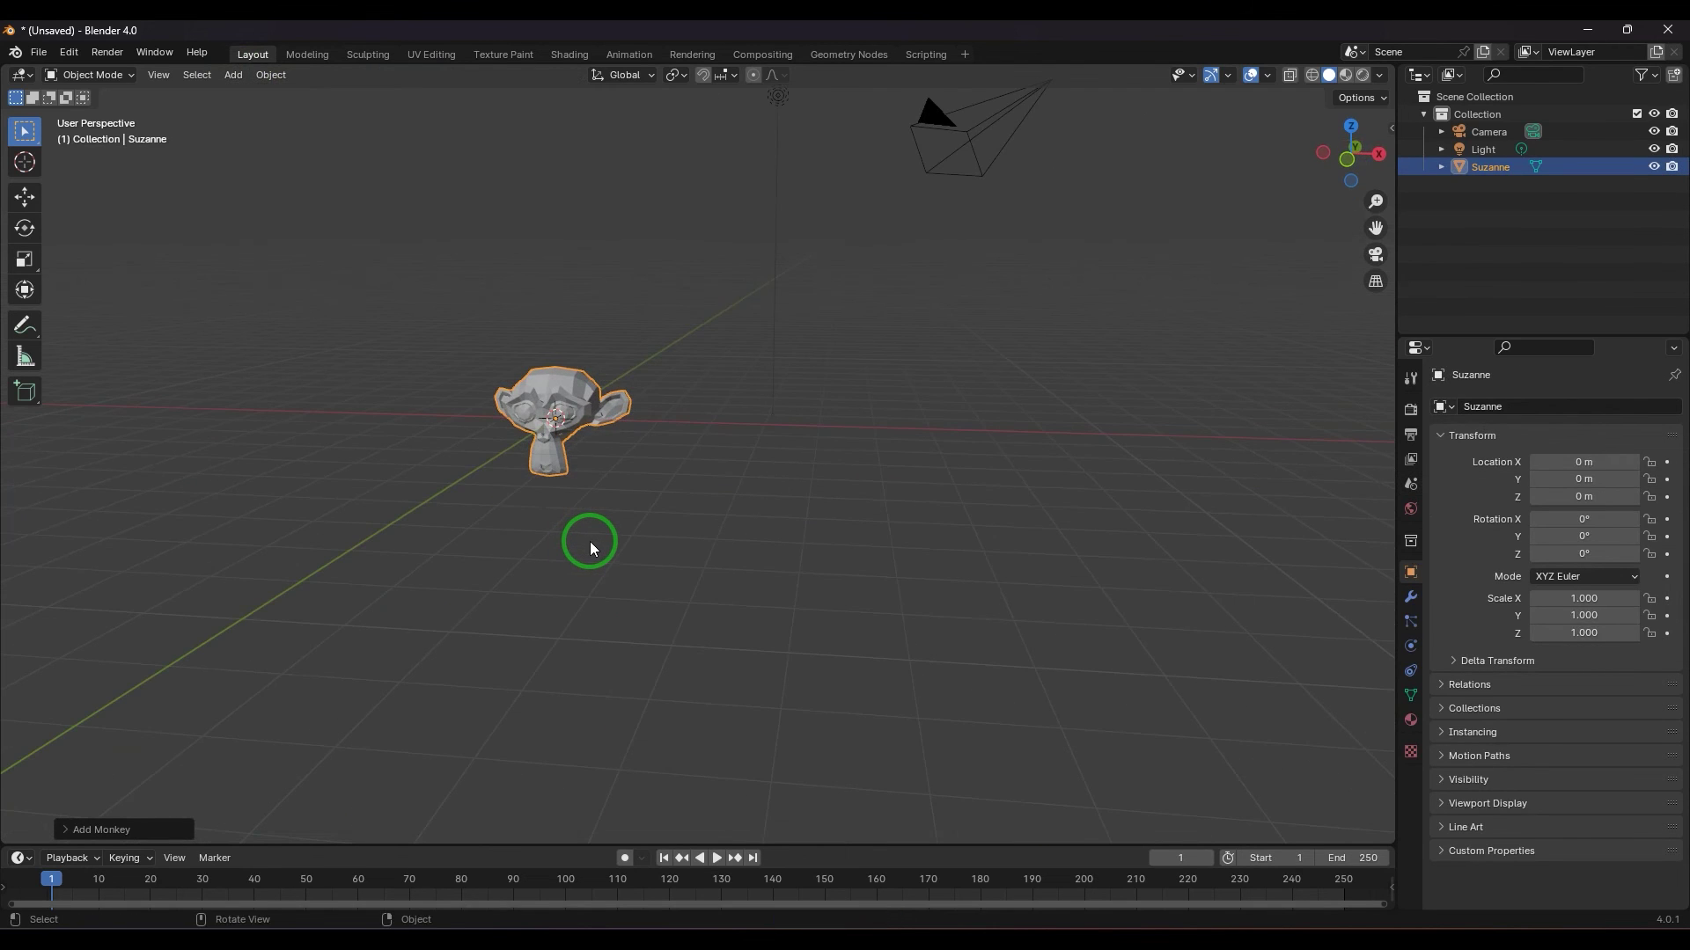
key(KP_1)
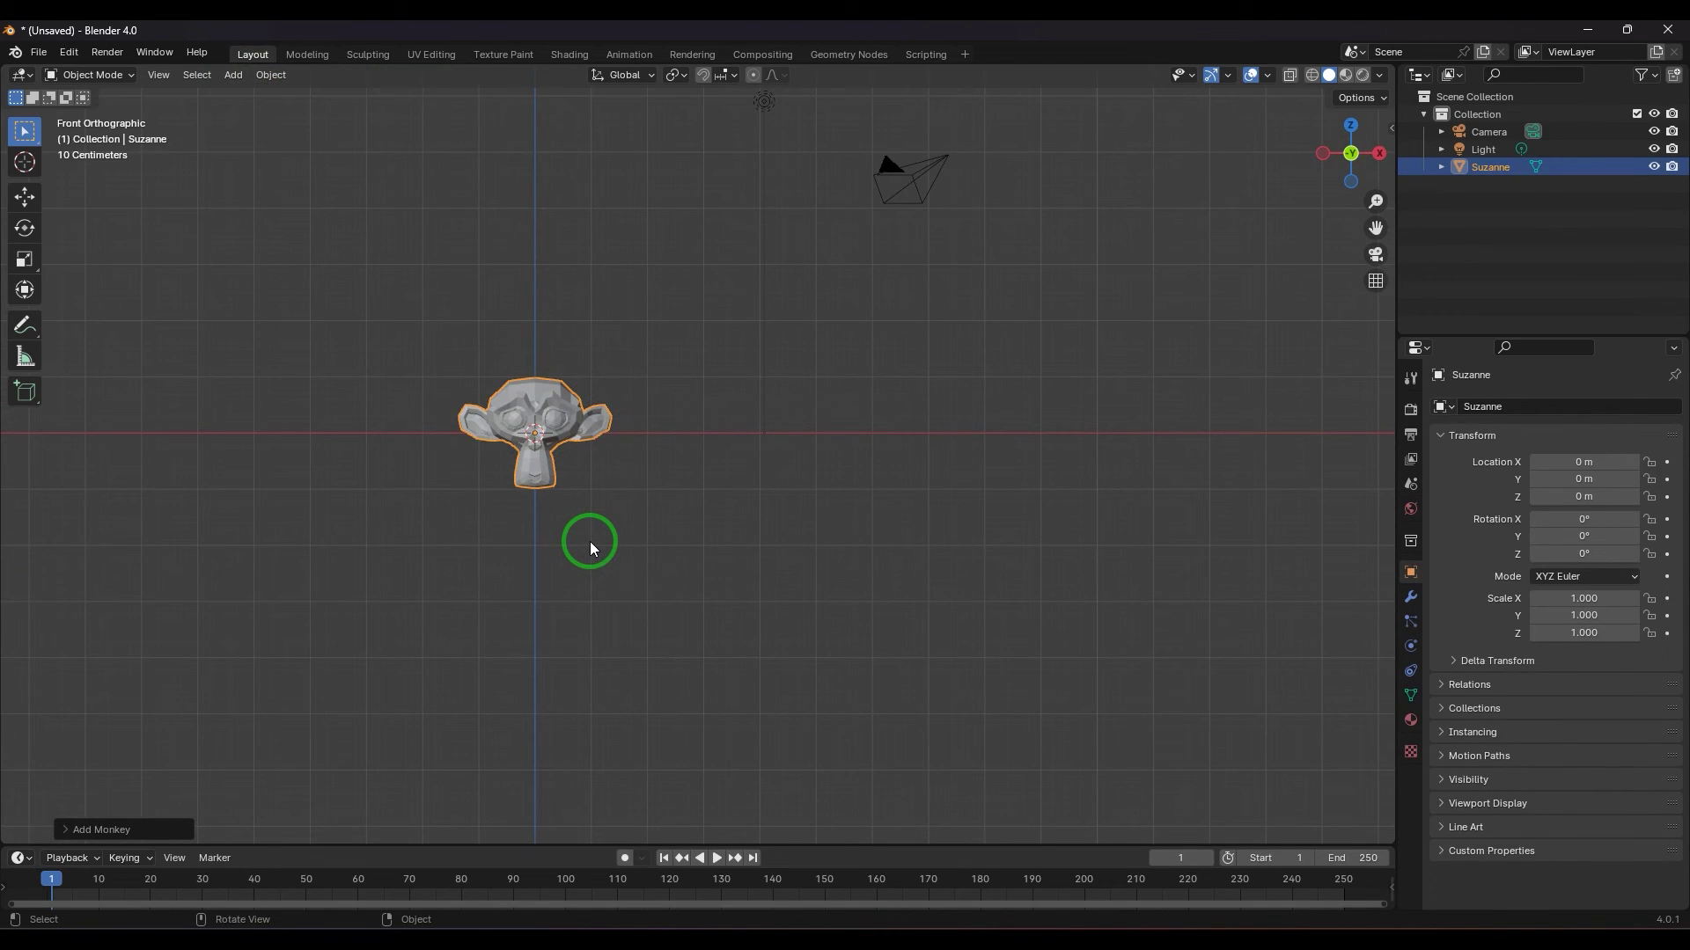
key(ctrl+KP_1)
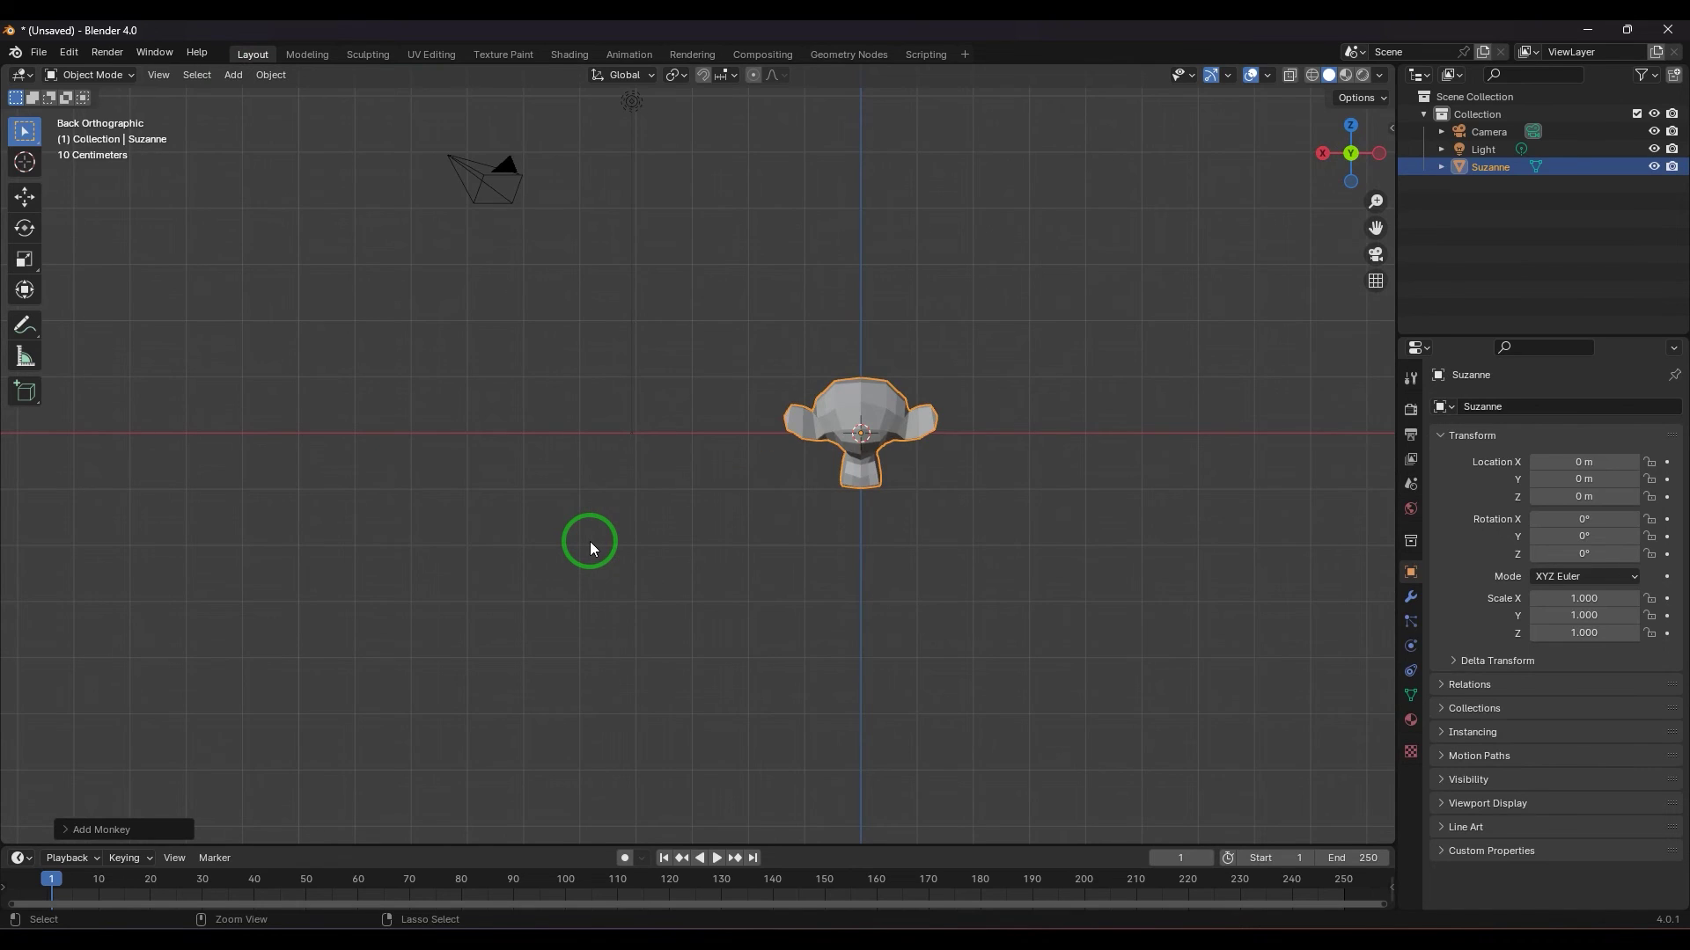
key(KP_1)
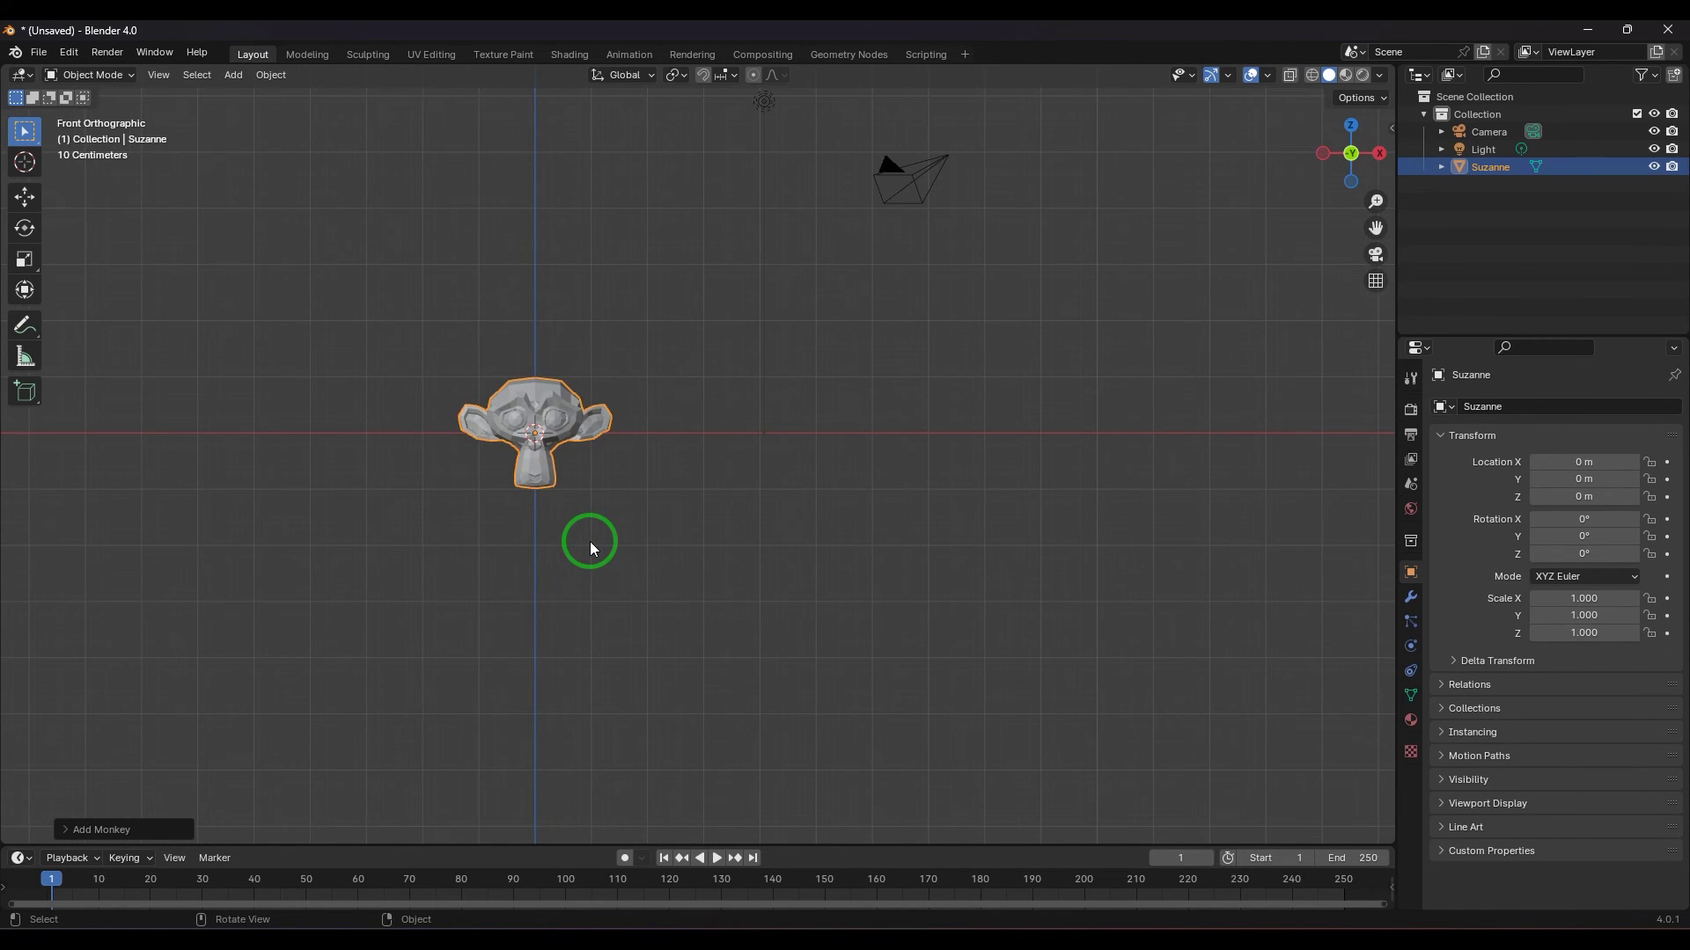
key(ctrl+KP_8)
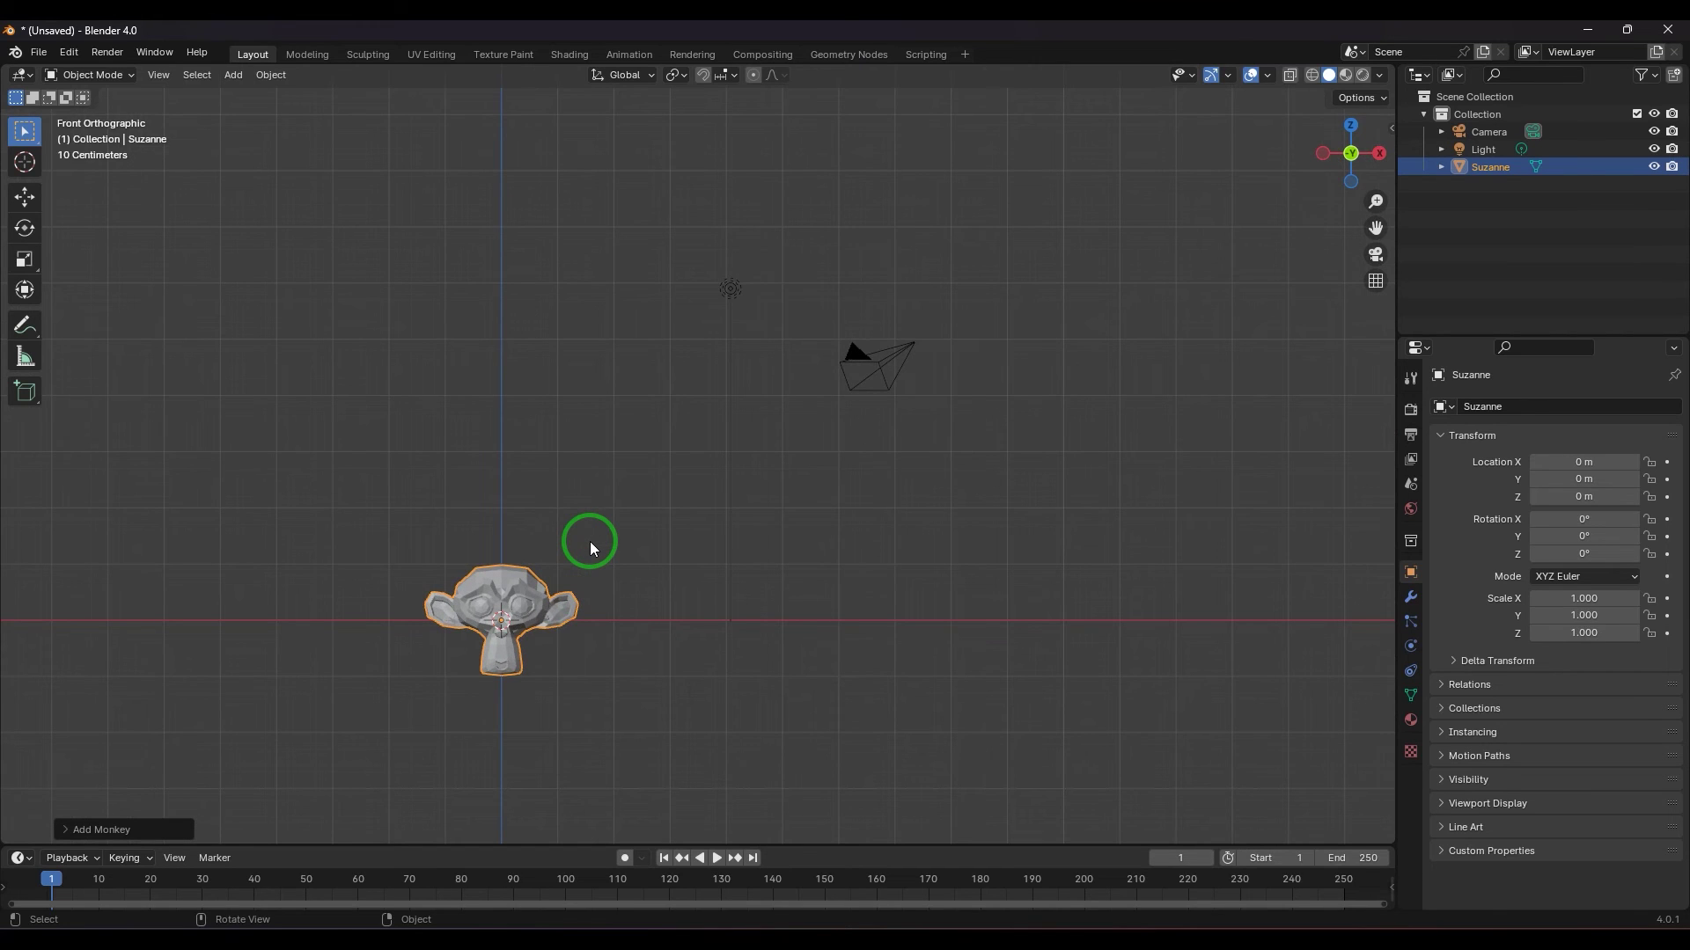
key(KP_Decimal)
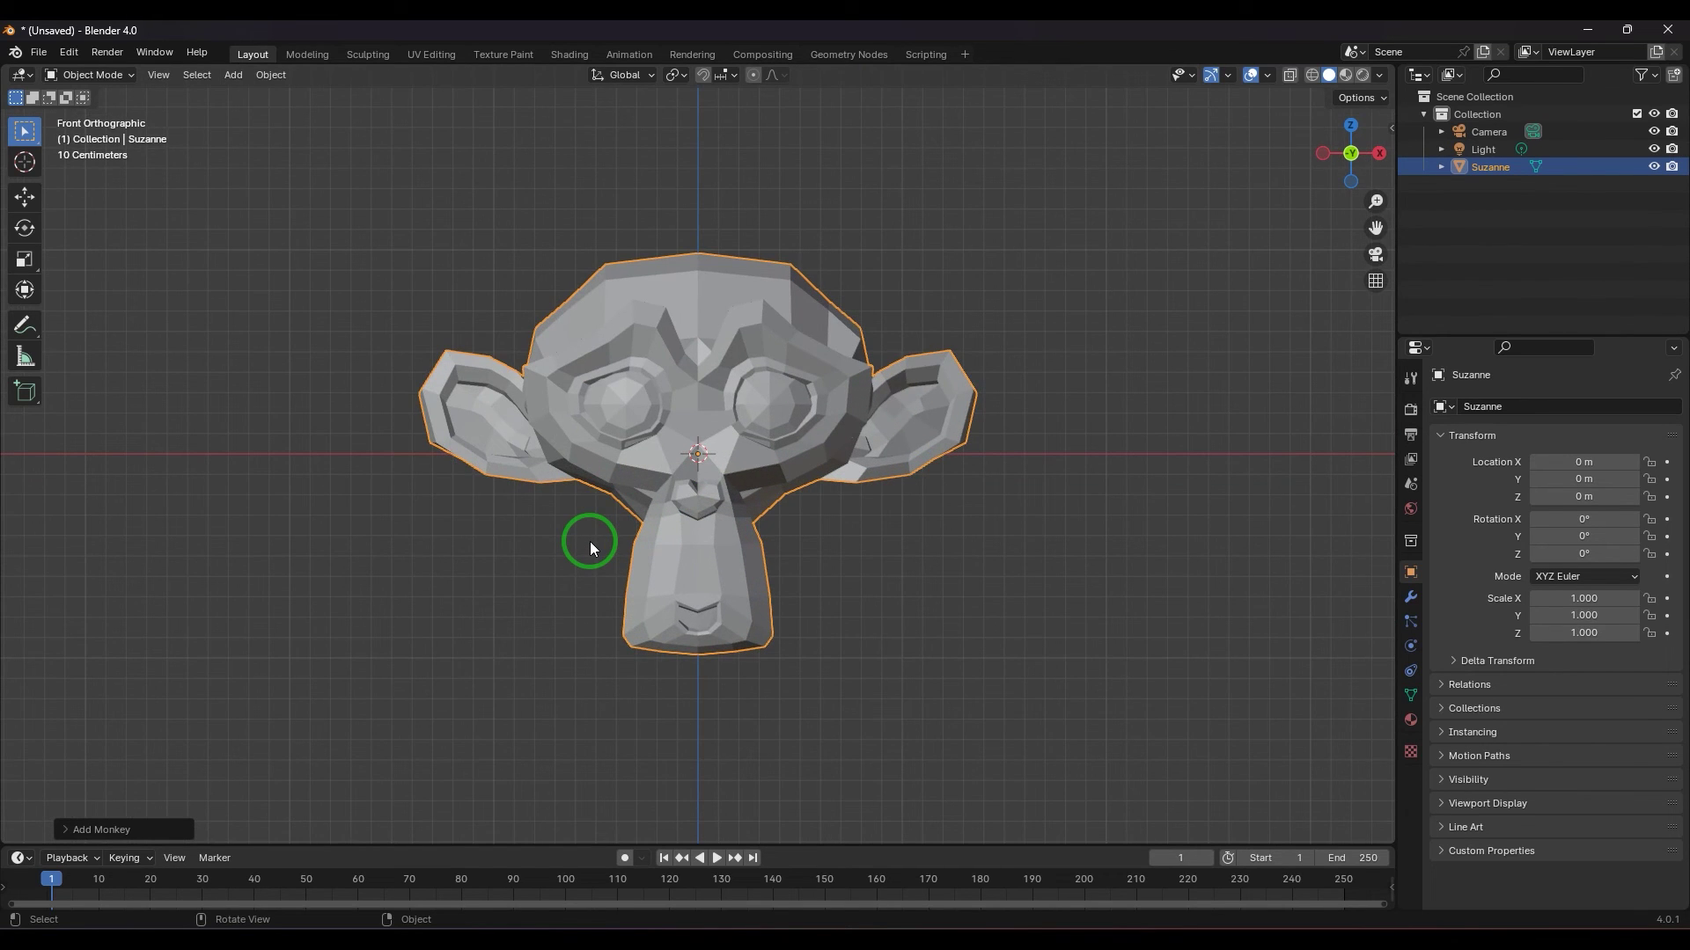
View the monkey from back and left, tilt with Numpad 4 and 8, and end on the bottom view.
key(ctrl+KP_1)
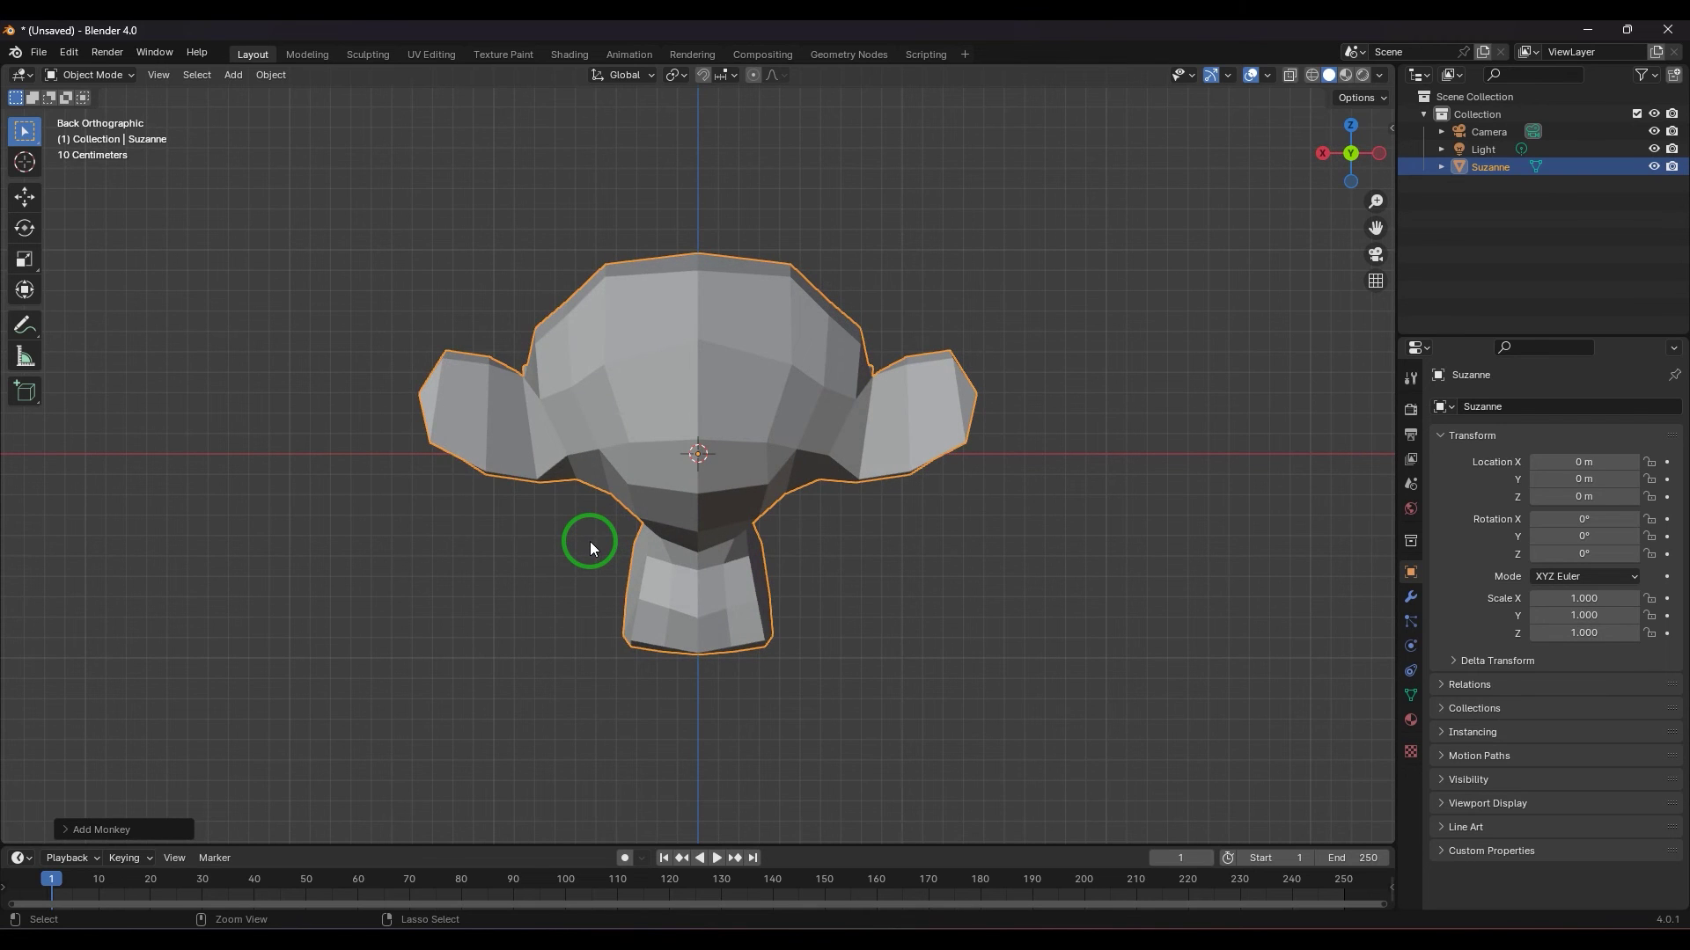
key(ctrl+KP_3)
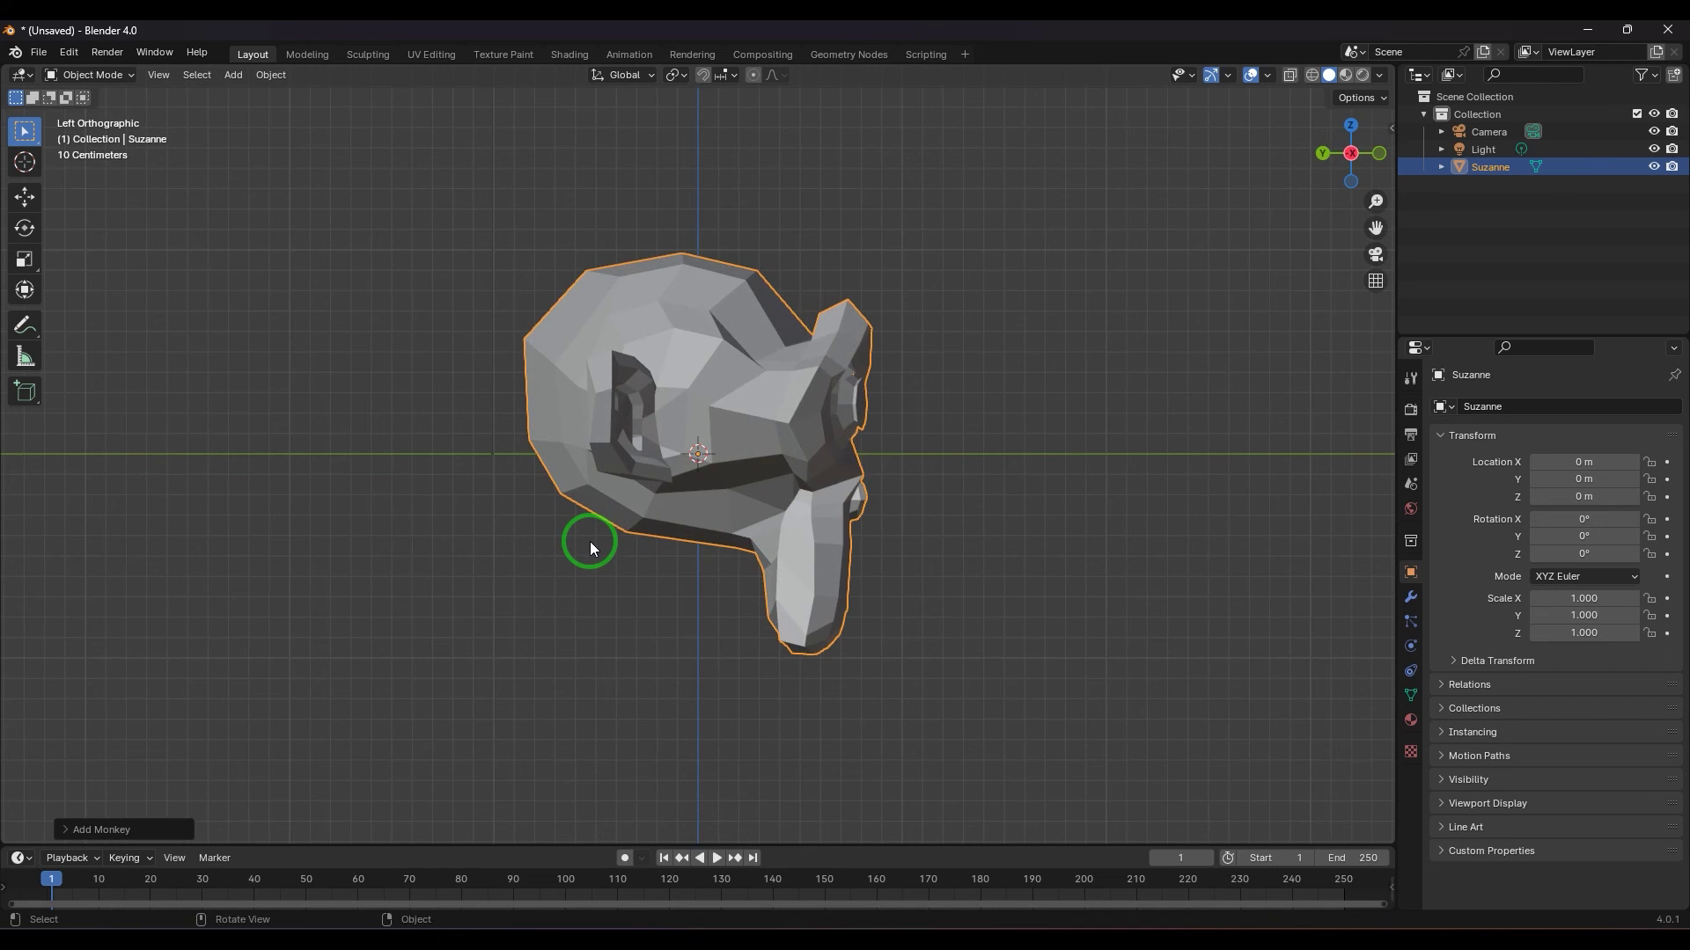
key(KP_4)
key(KP_4)
key(KP_4)
key(KP_4)
key(KP_4)
key(KP_4)
key(KP_8)
key(KP_8)
key(KP_8)
key(KP_8)
key(ctrl+KP_7)
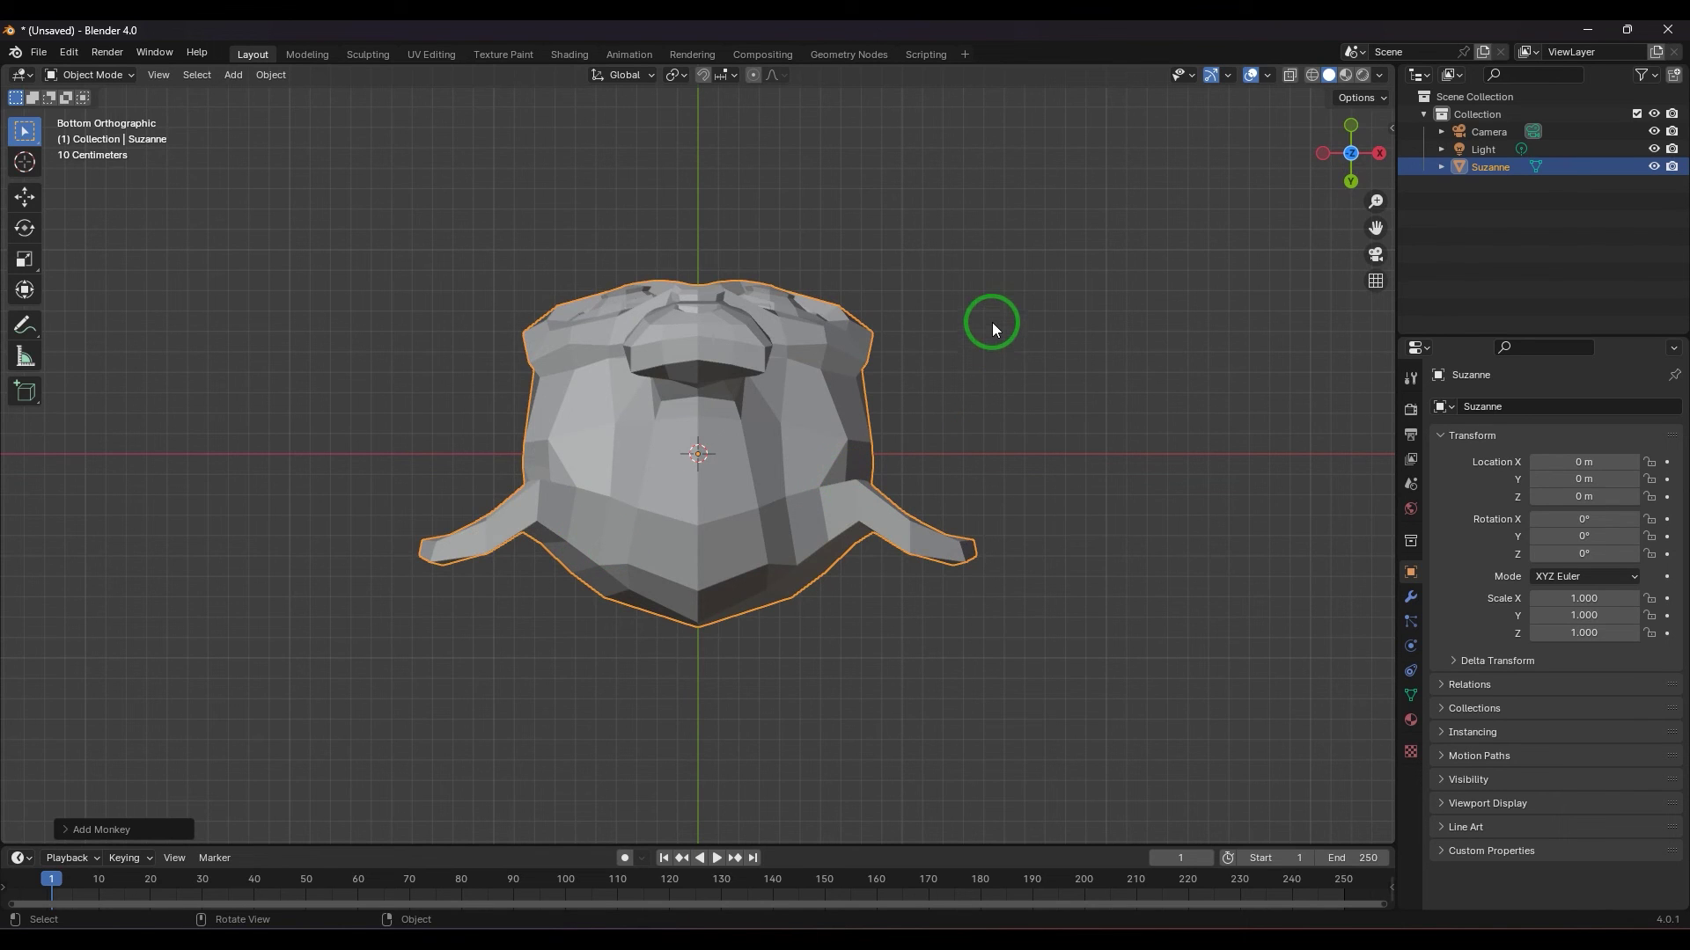
Drag-orbit round to Suzanne's face, then try single numpad orbit steps (4, 8, 2, 6).
middle_drag(984, 291, 929, 526)
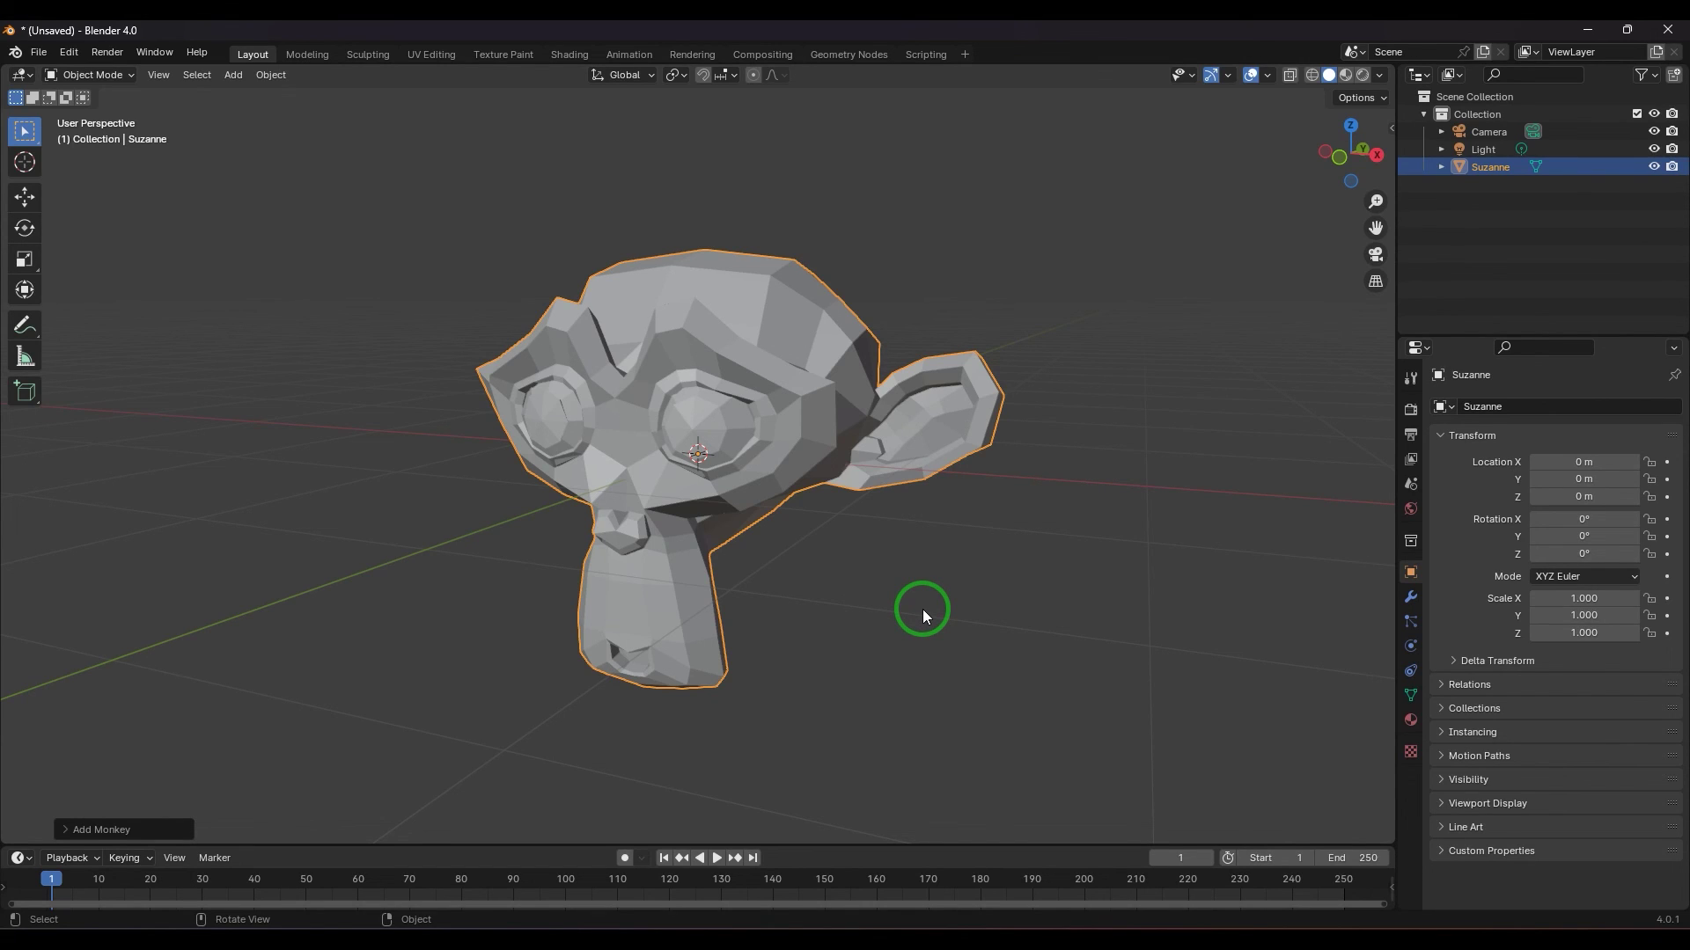
key(KP_4)
key(KP_8)
key(KP_2)
key(KP_6)
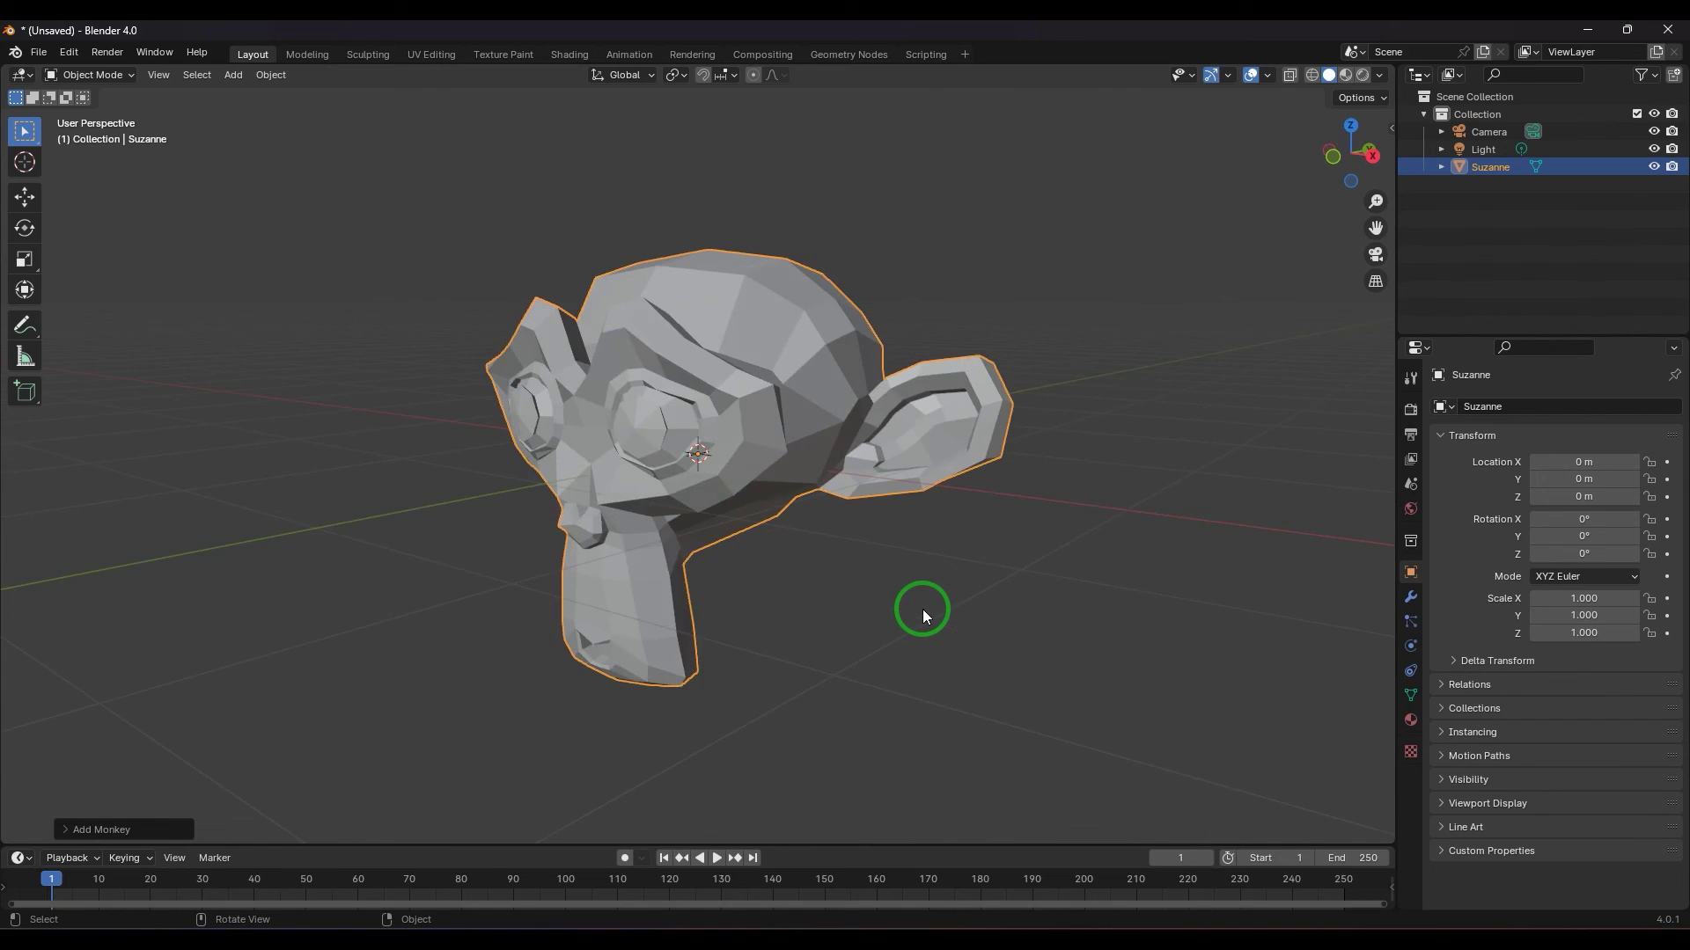
Orbit horizontally in steps with numpad 4 and 6 between Suzanne's side and front.
key(KP_4)
key(KP_4)
key(KP_4)
key(KP_4)
key(KP_4)
key(KP_4)
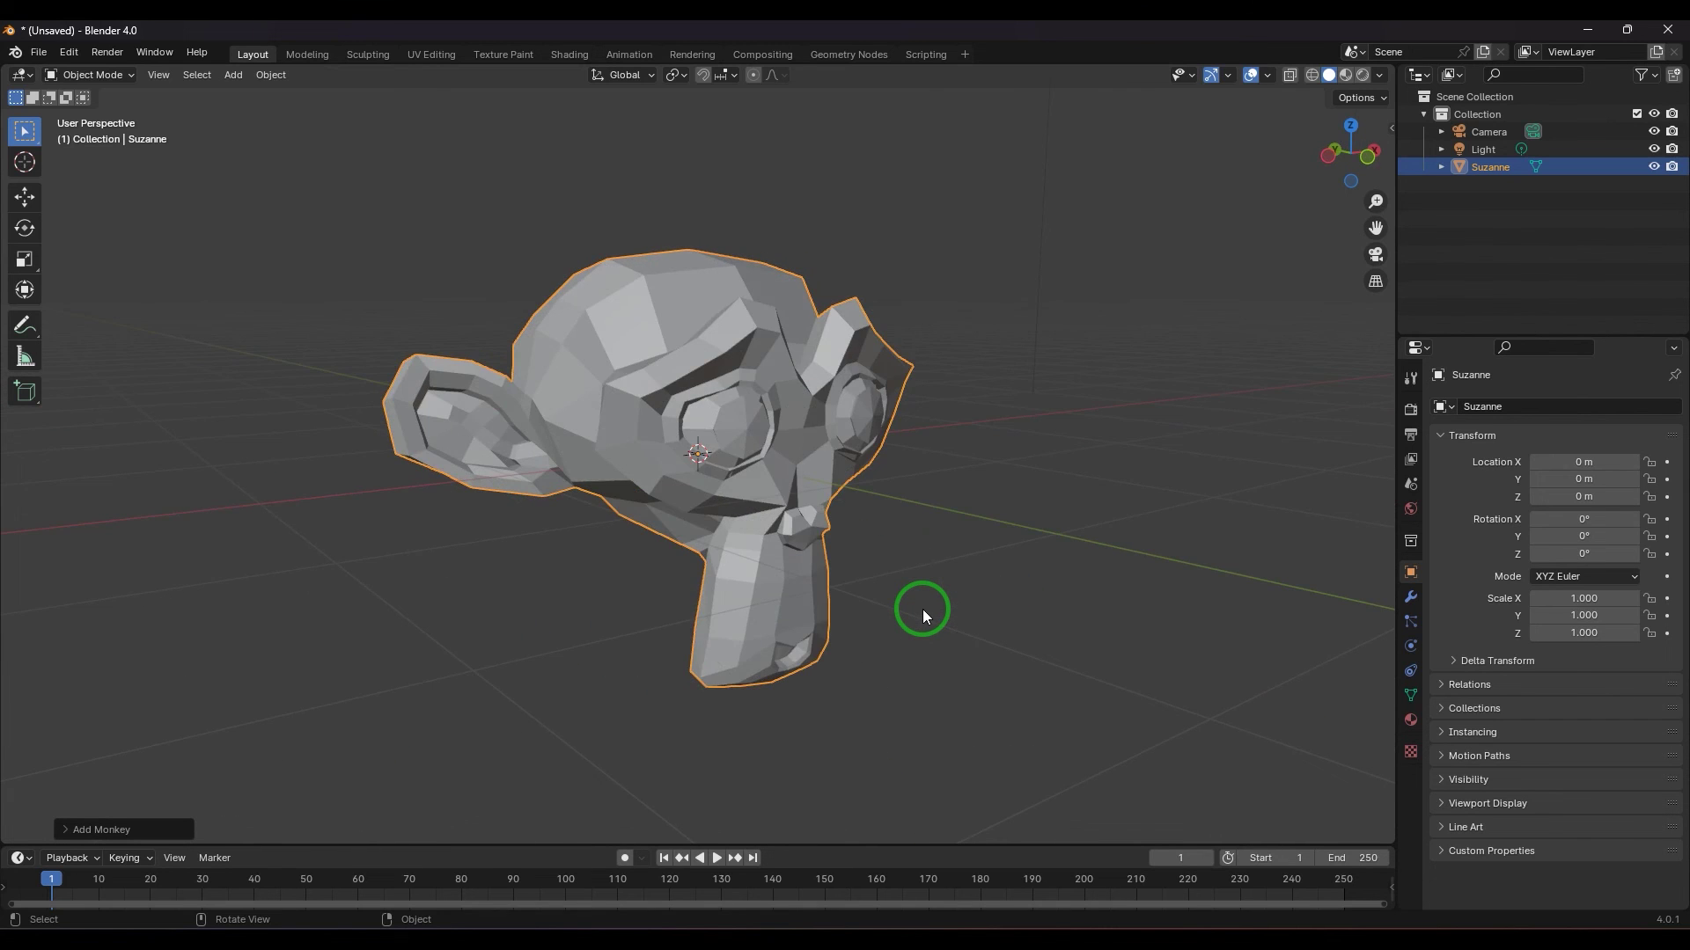
key(KP_6)
key(KP_6)
key(KP_6)
key(KP_4)
key(KP_4)
key(KP_4)
key(KP_4)
key(KP_4)
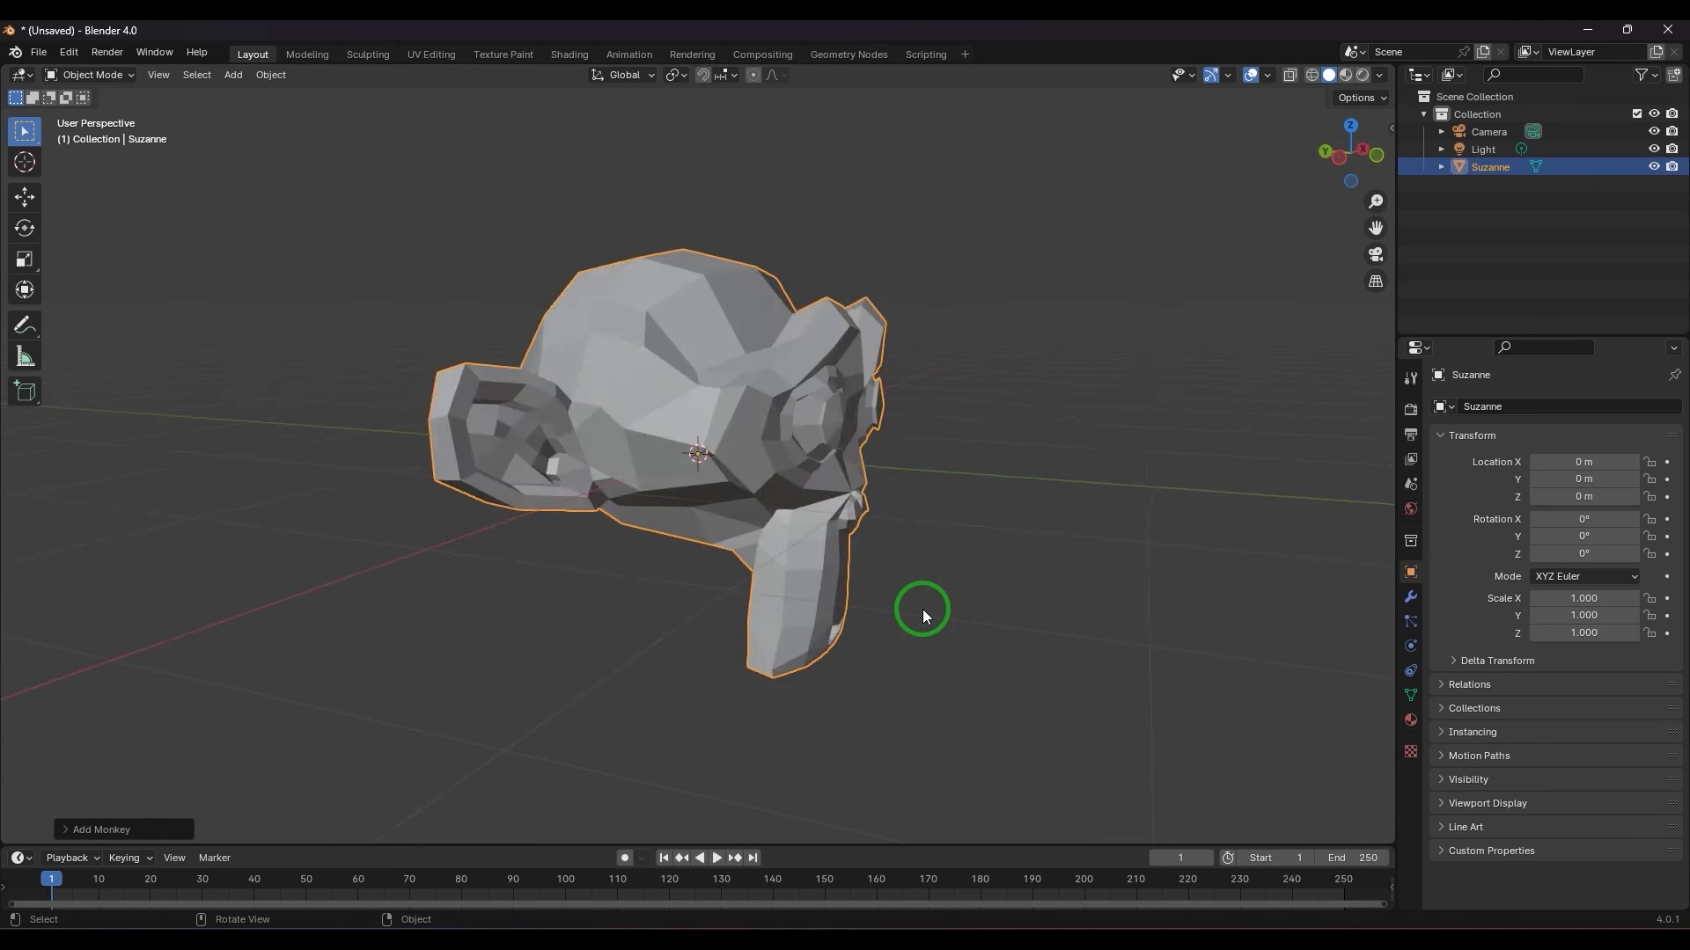
key(KP_6)
key(KP_6)
key(KP_6)
key(KP_6)
key(KP_6)
key(KP_6)
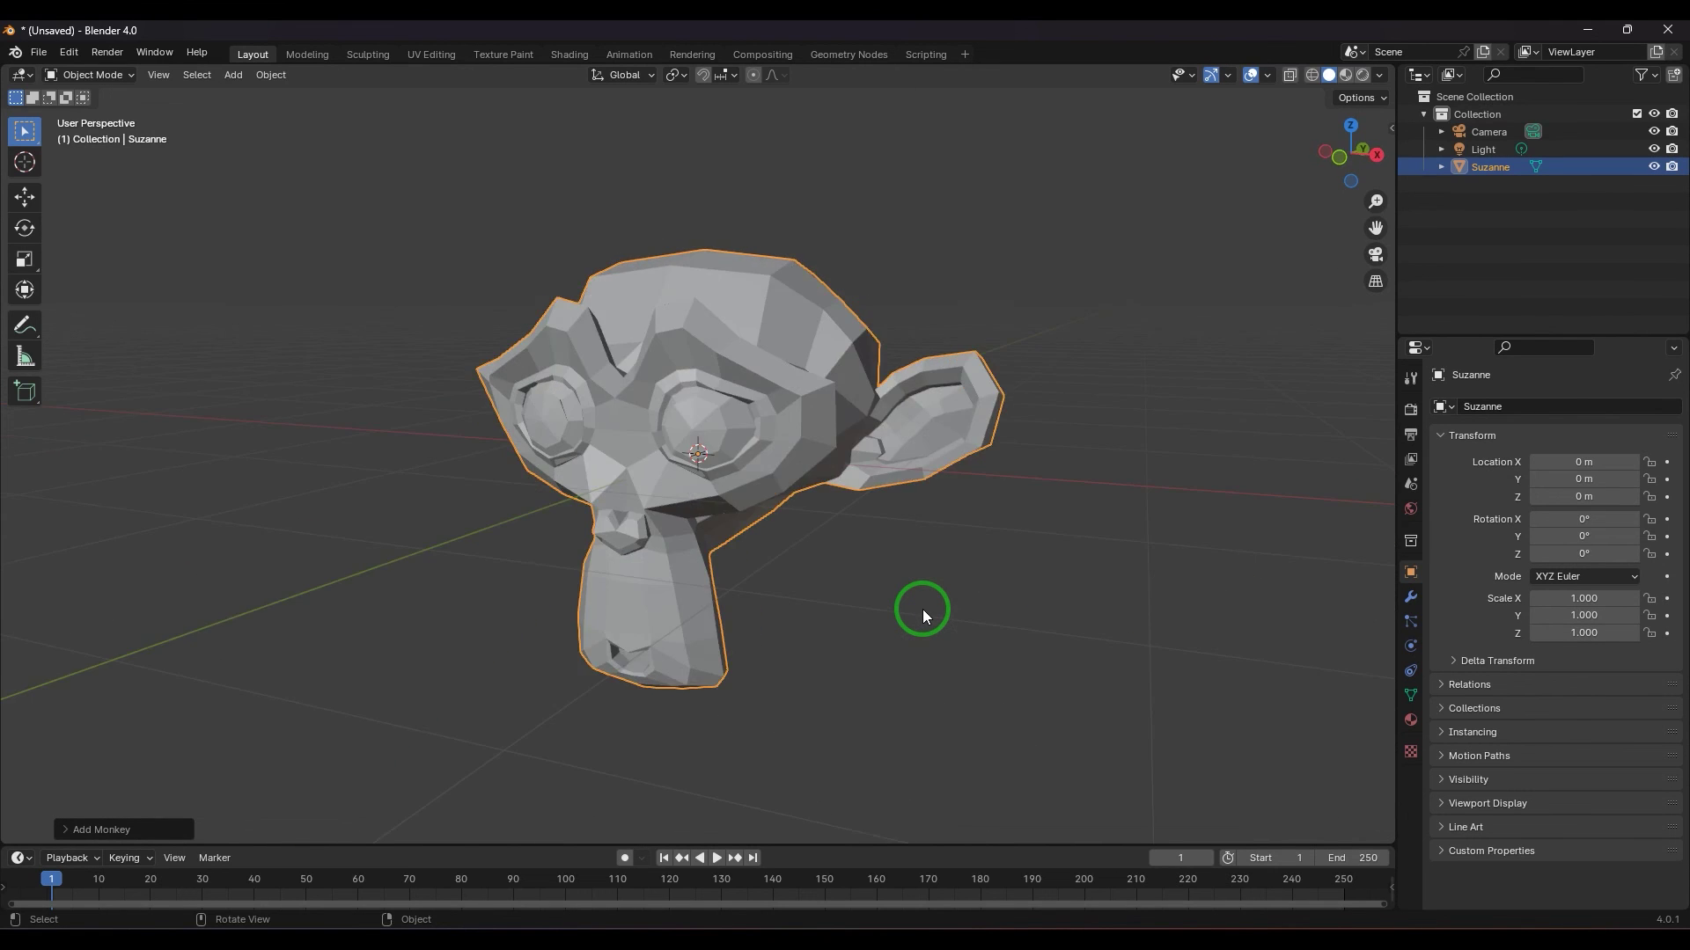
key(KP_6)
key(KP_6)
key(KP_4)
key(KP_4)
Orbit between overhead and low front views with numpad 8/2, then drag to a front-left perspective.
key(KP_8)
key(KP_8)
key(KP_8)
key(KP_8)
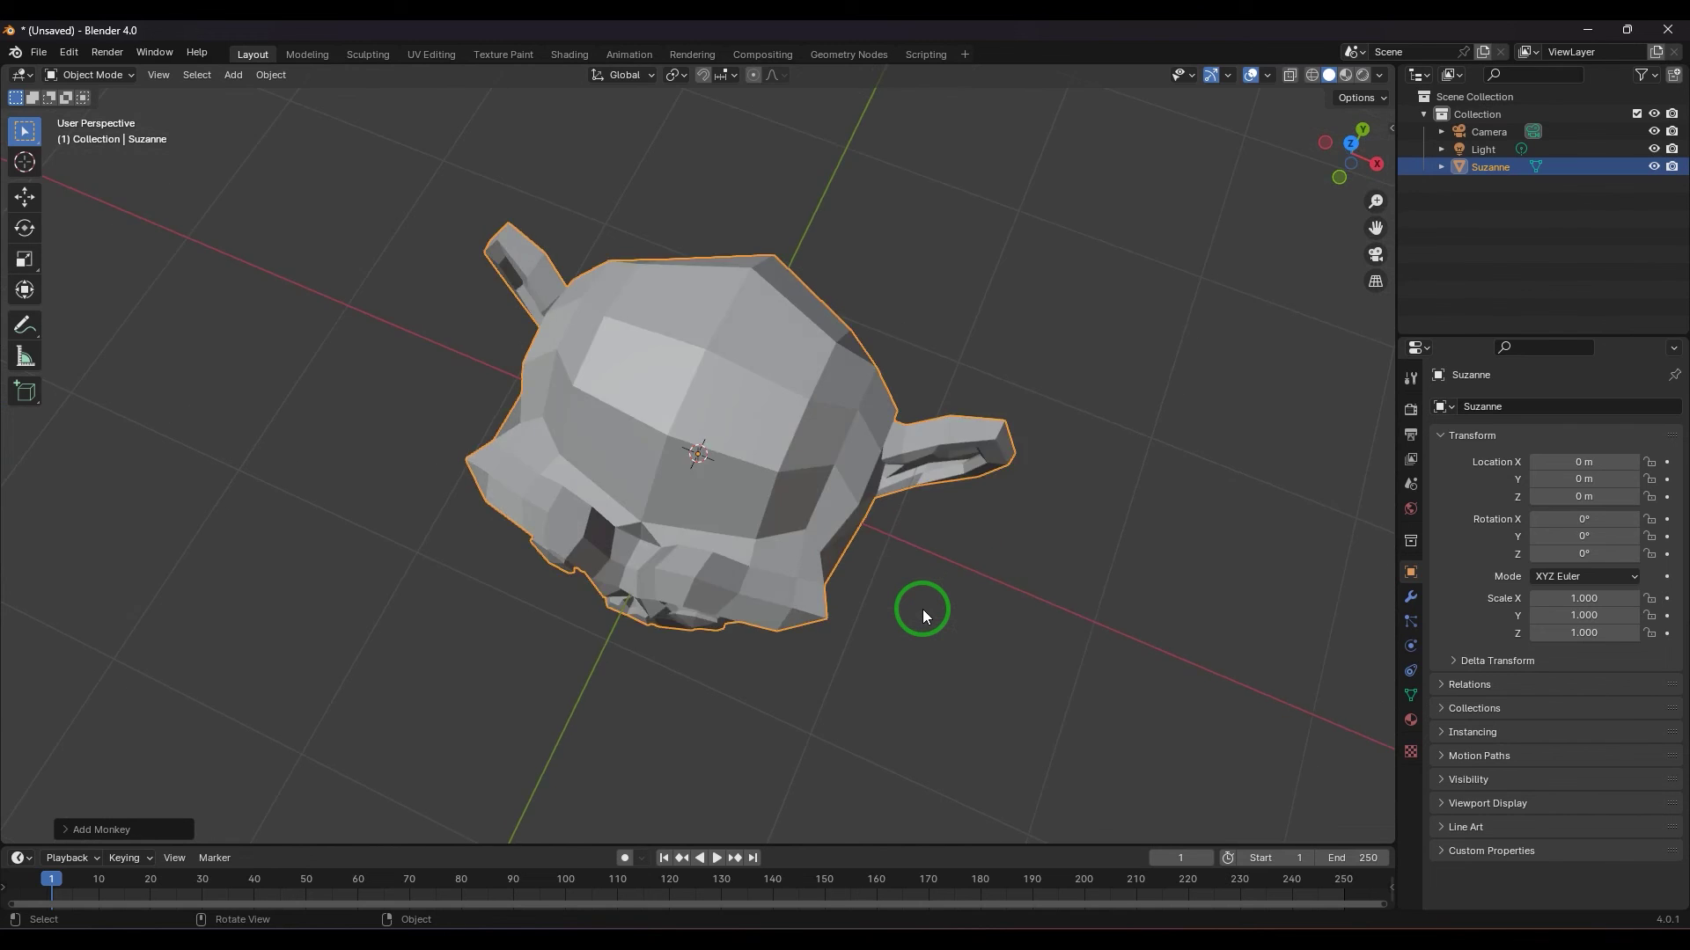
key(KP_2)
key(KP_2)
key(KP_2)
key(KP_2)
key(KP_2)
key(KP_2)
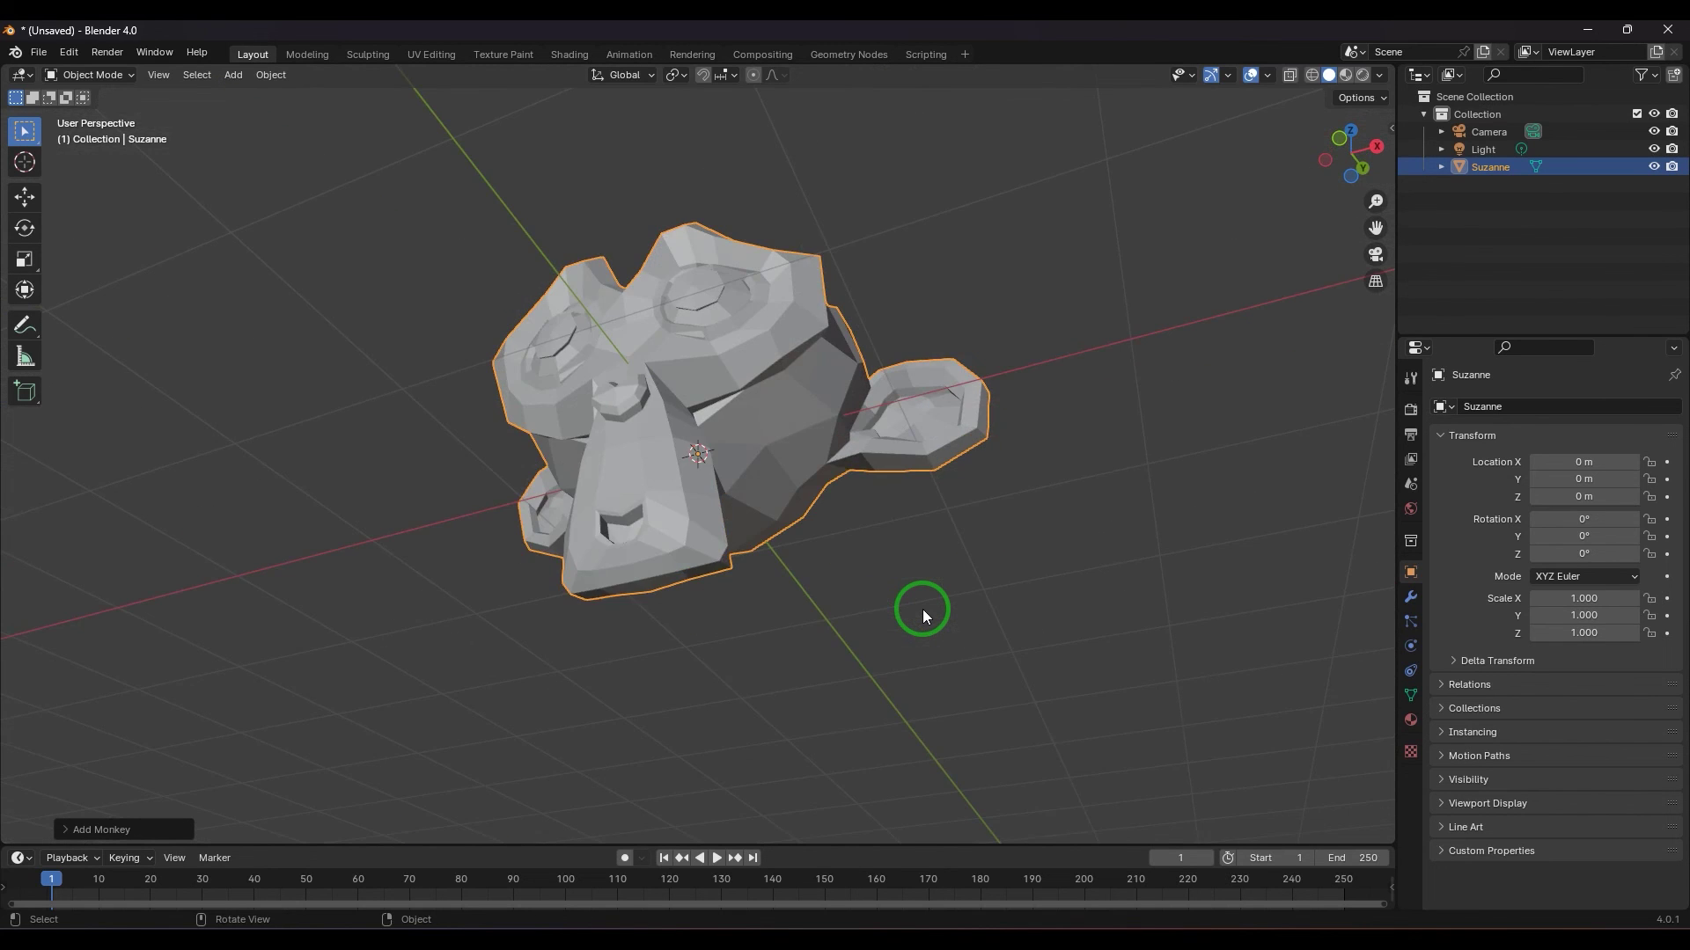
key(KP_8)
key(KP_8)
key(KP_8)
key(KP_8)
key(KP_8)
key(KP_8)
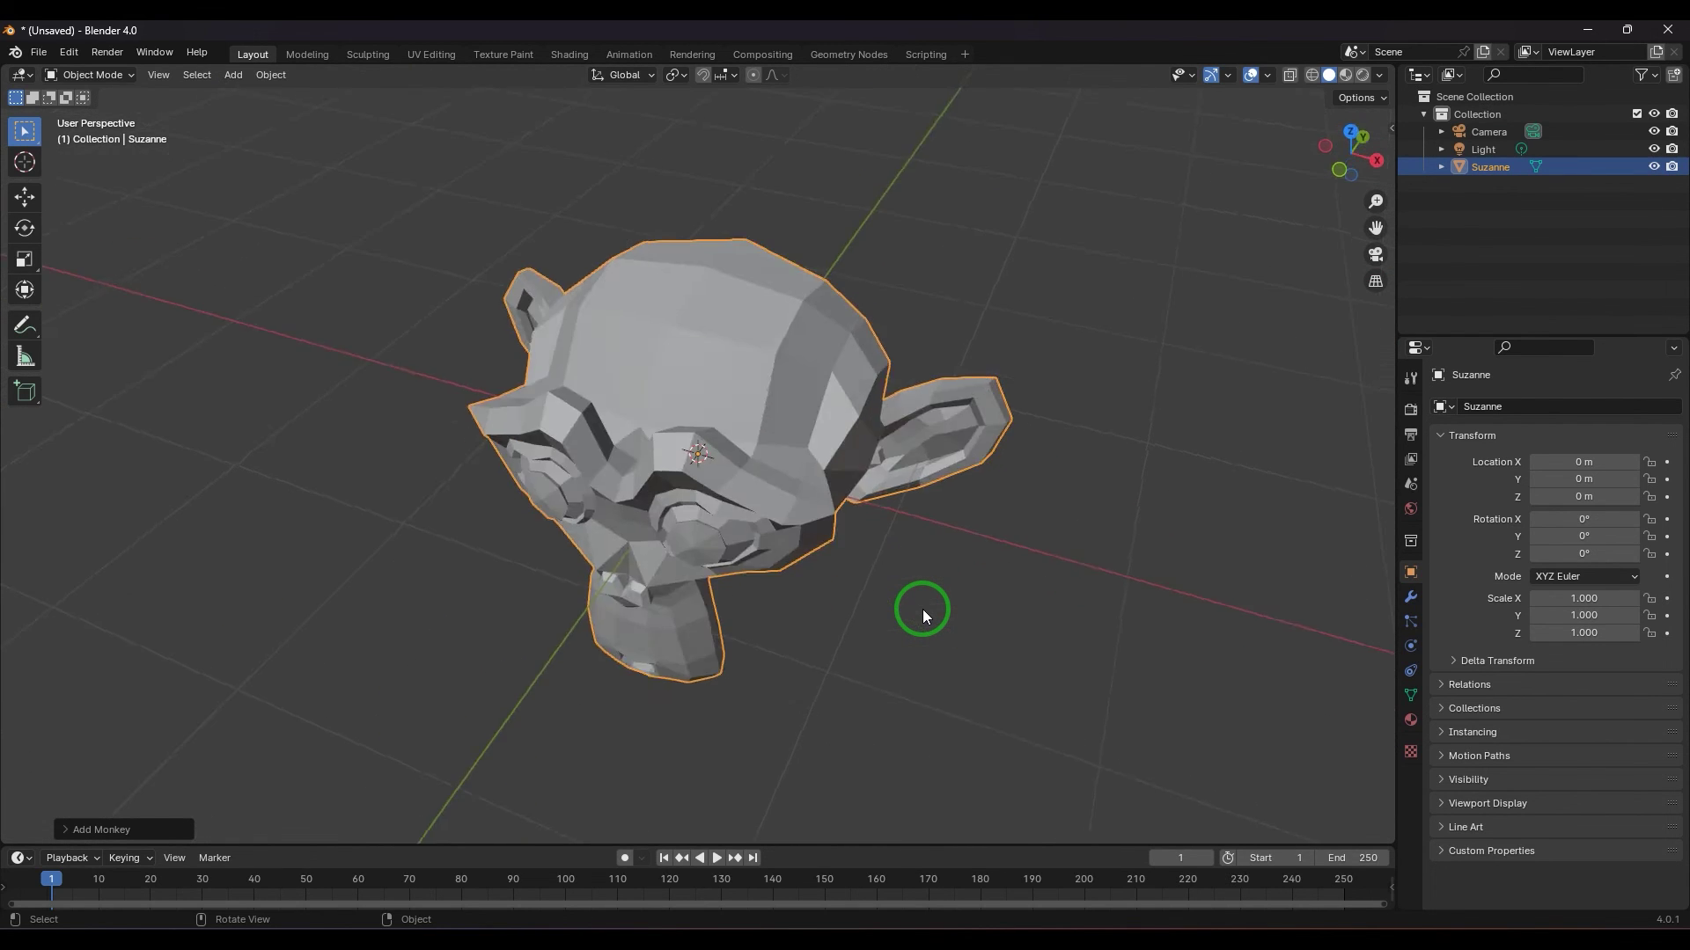
key(KP_2)
key(KP_2)
key(KP_2)
key(KP_2)
key(KP_2)
key(KP_8)
key(KP_8)
key(KP_8)
key(KP_8)
key(KP_8)
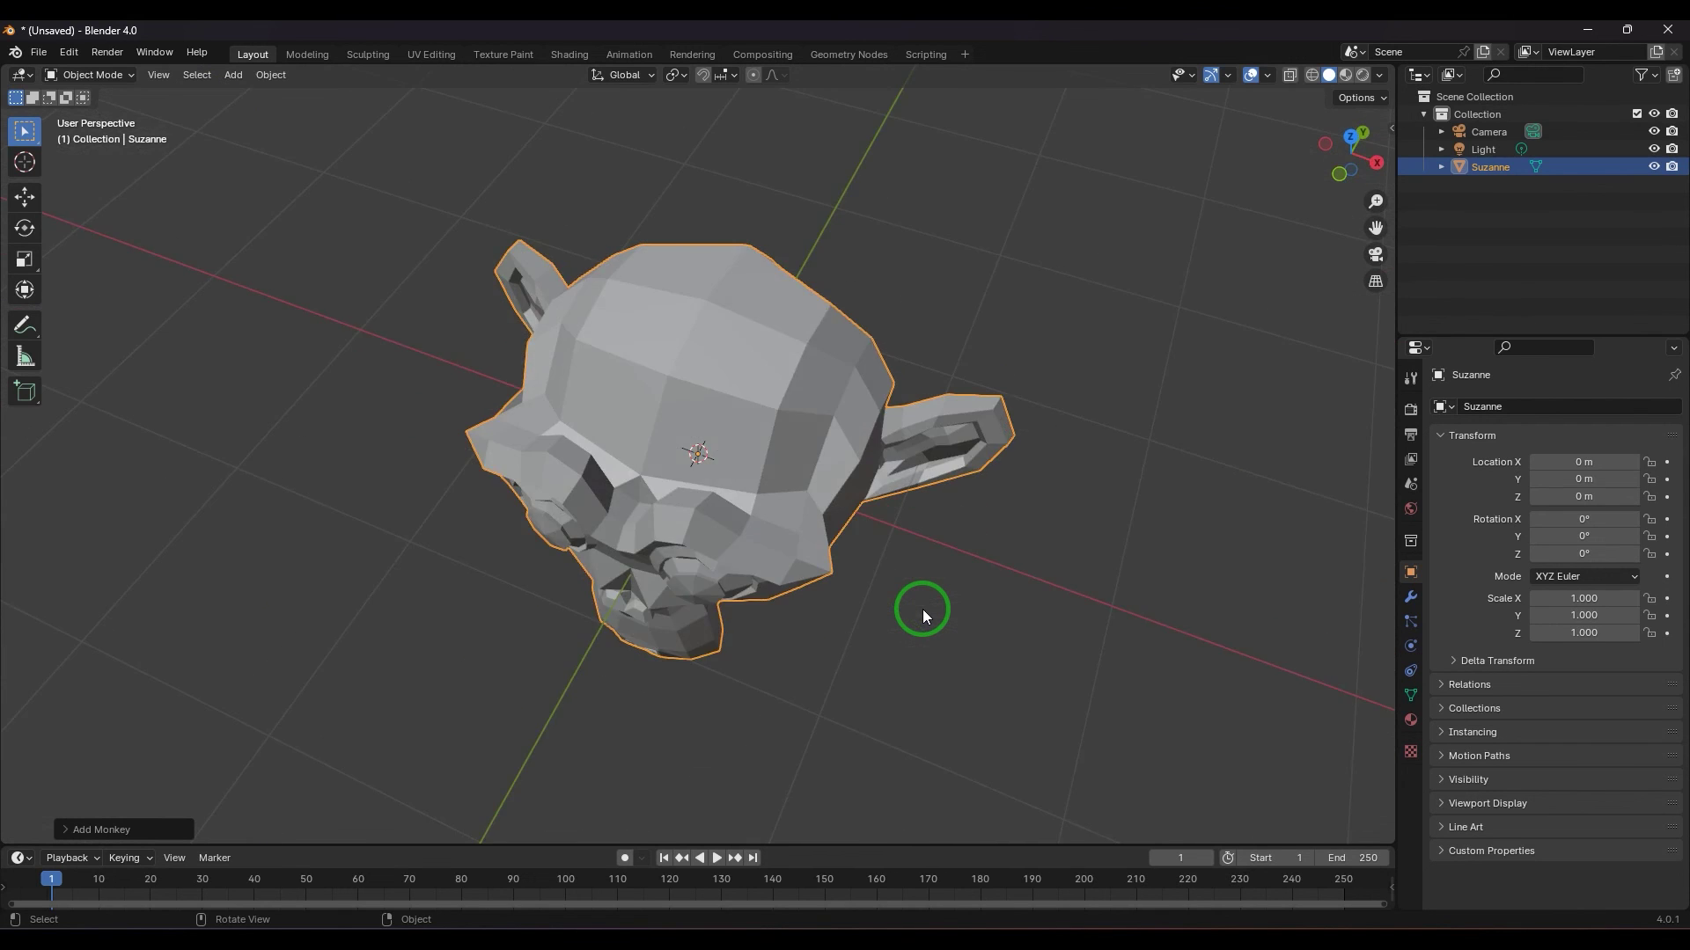
key(KP_2)
key(KP_2)
key(KP_2)
key(KP_2)
key(KP_2)
key(KP_8)
key(KP_8)
key(KP_8)
key(KP_8)
key(KP_8)
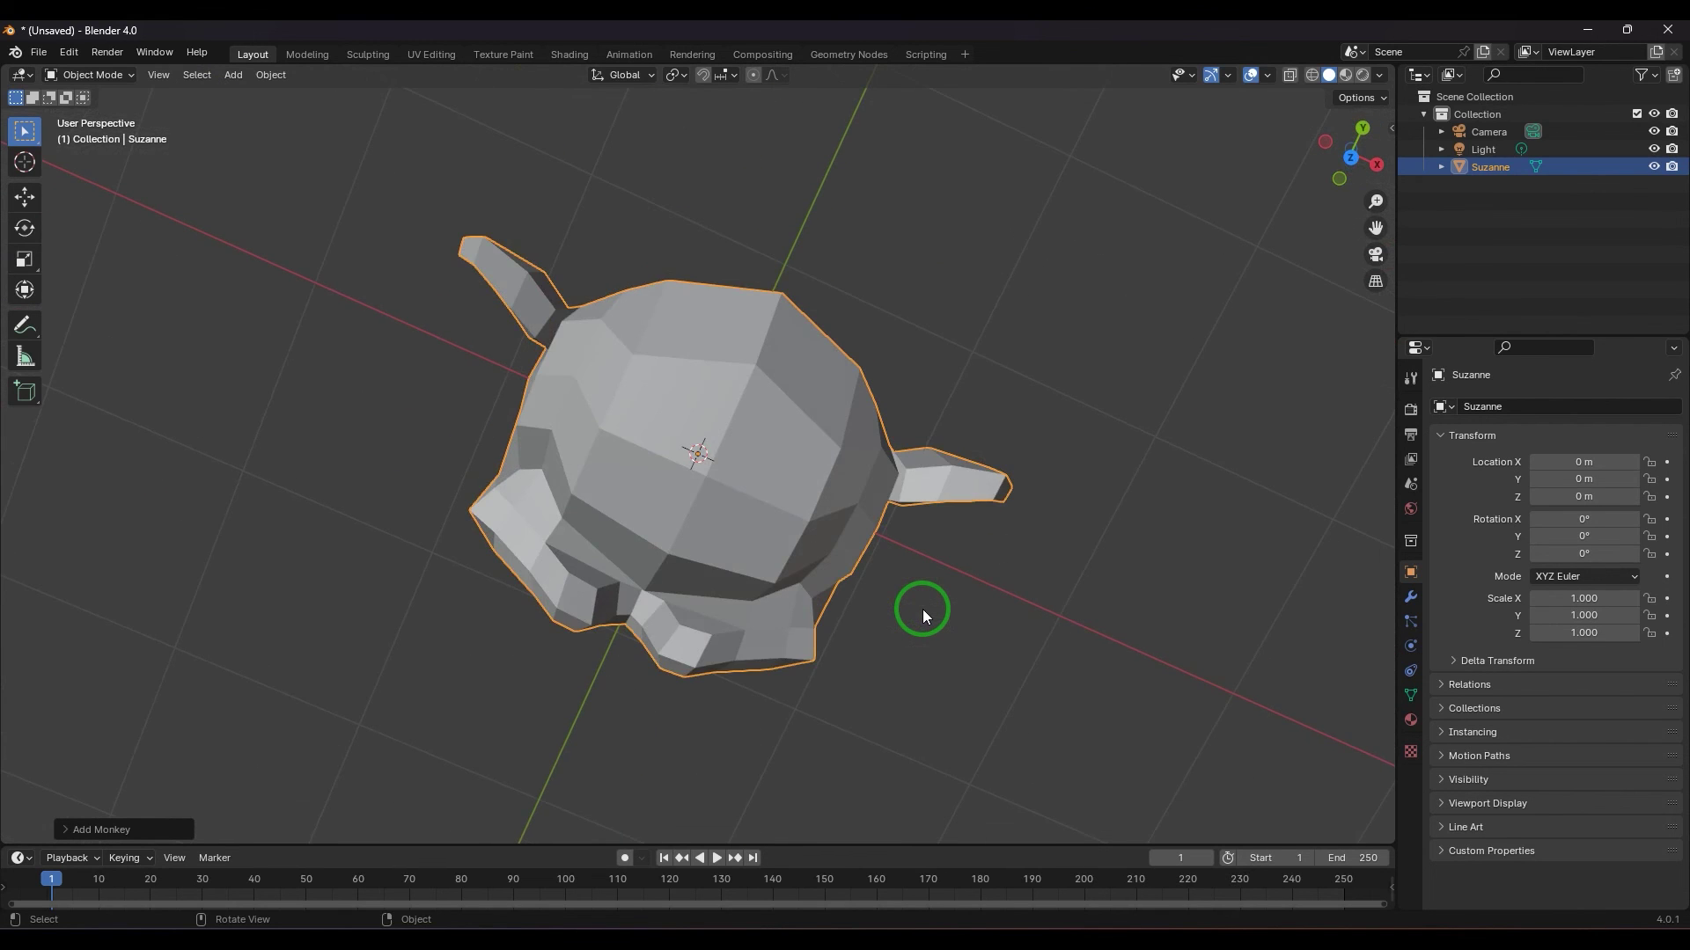
key(KP_2)
key(KP_2)
key(KP_2)
key(KP_2)
key(KP_2)
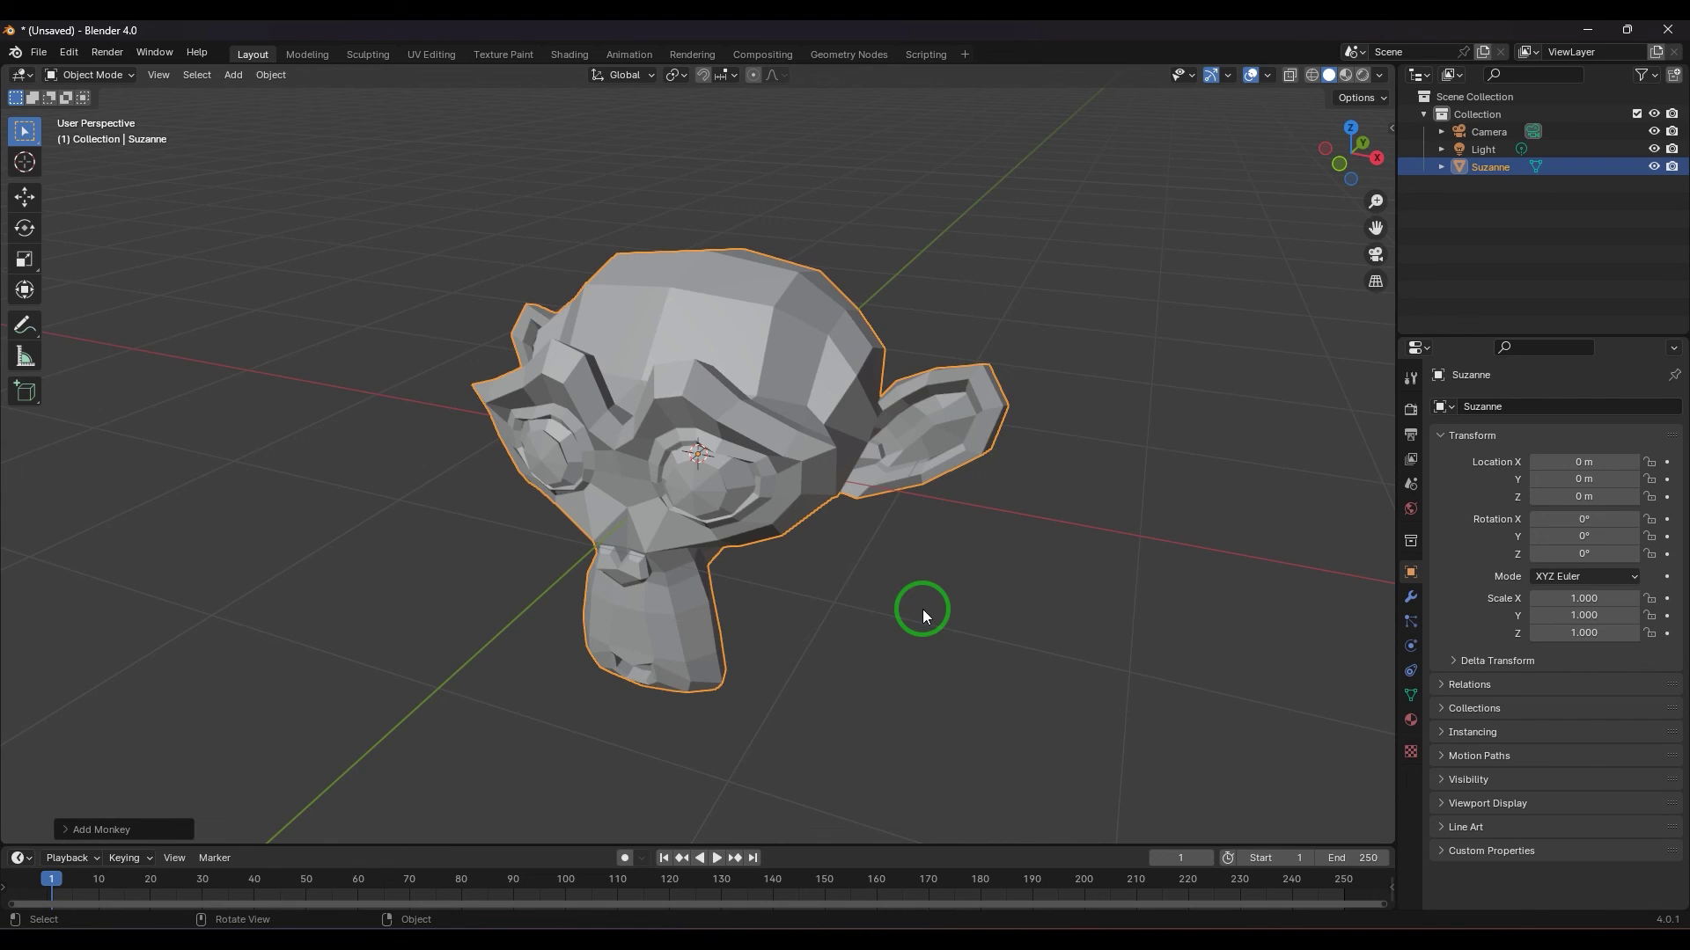
middle_drag(1085, 542, 583, 568)
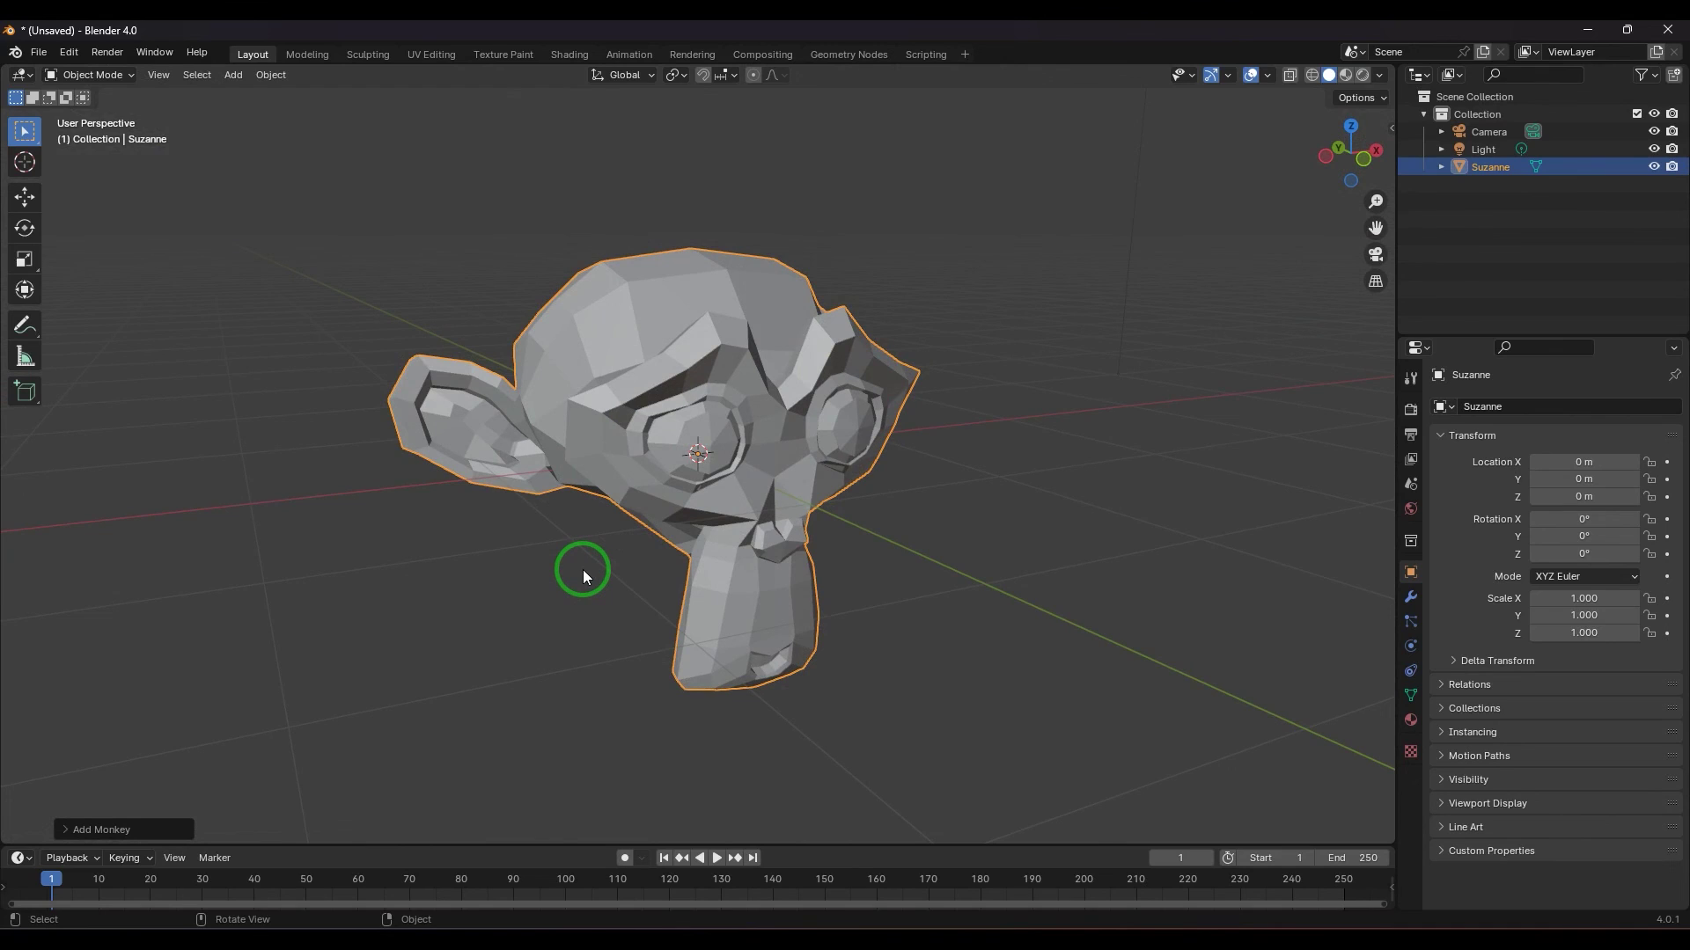